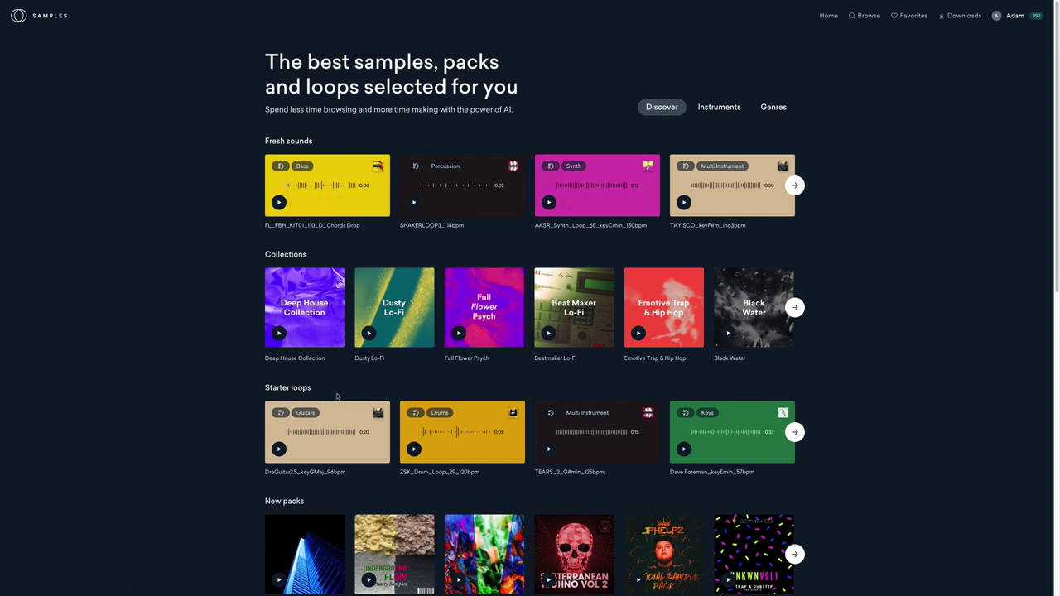
- Preview the Guitars and Drums starter loops, then download the E minor 57 bpm Keys loop
left_click_drag(348, 391, 261, 392)
left_click(261, 390)
left_click(279, 451)
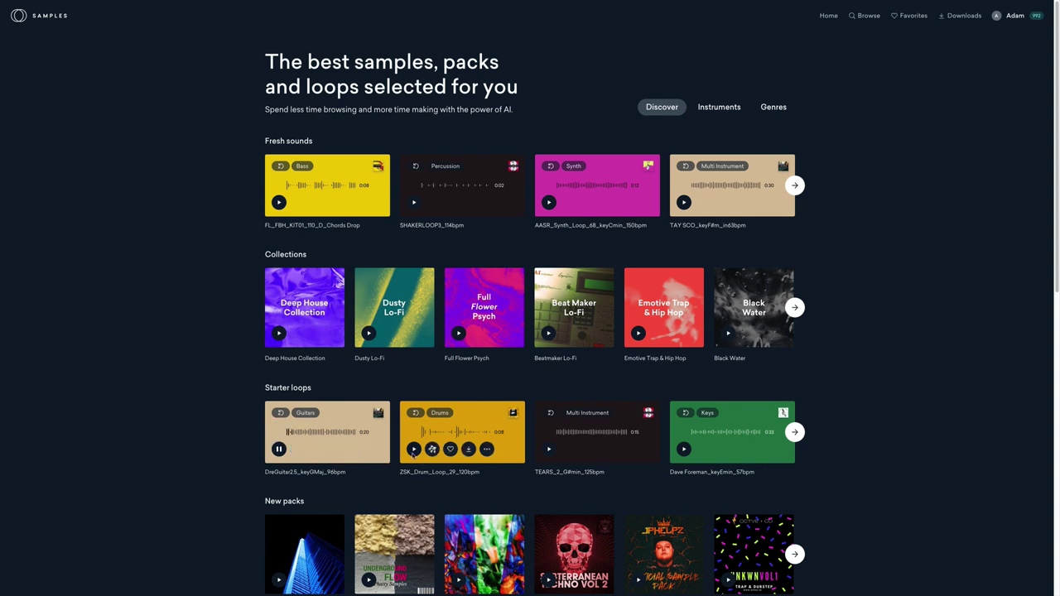
left_click(413, 449)
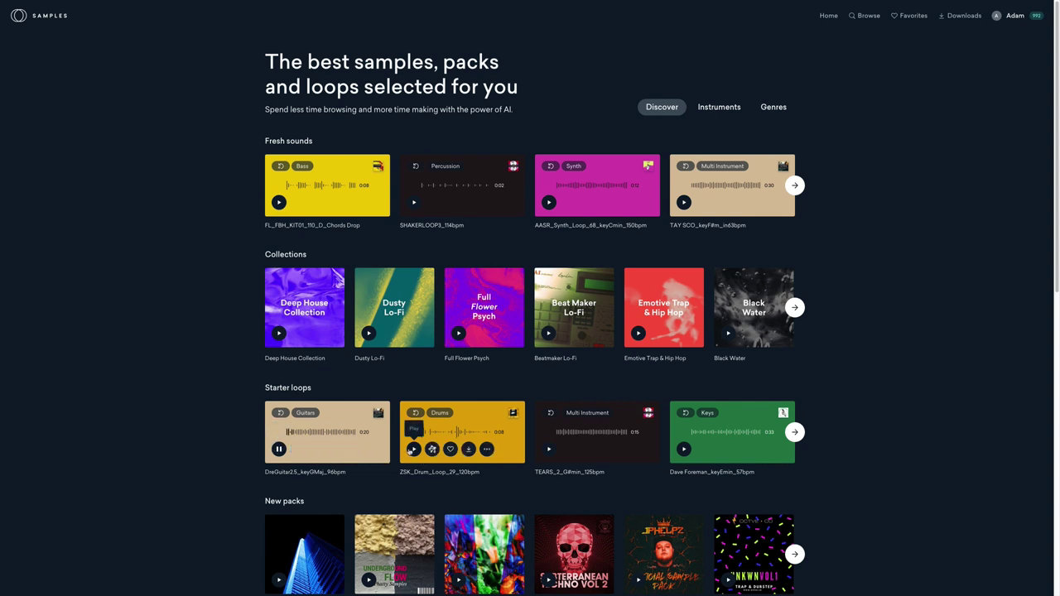
left_click(549, 450)
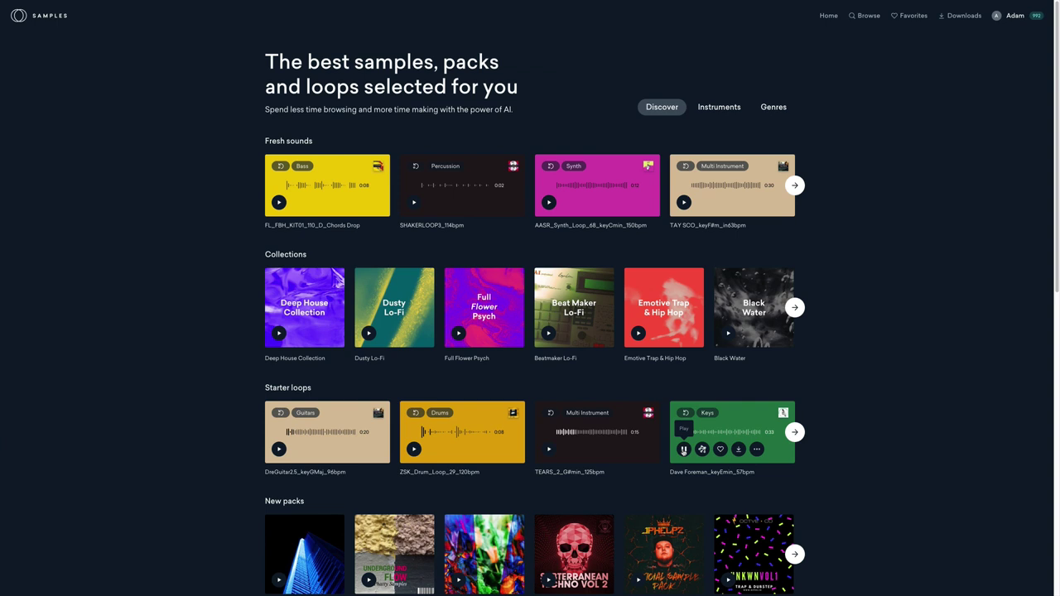
left_click(738, 449)
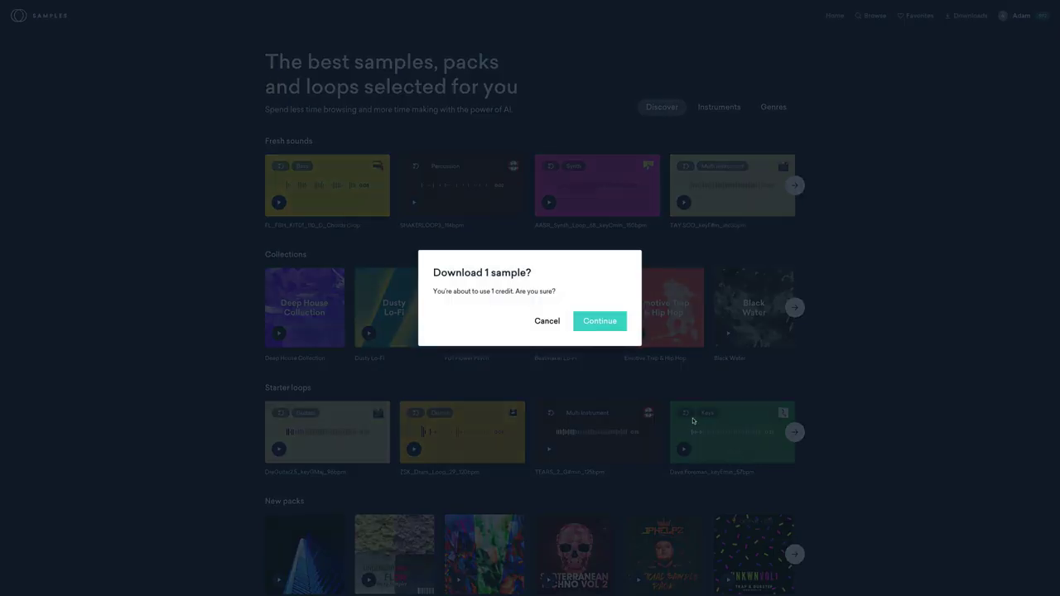
left_click(602, 323)
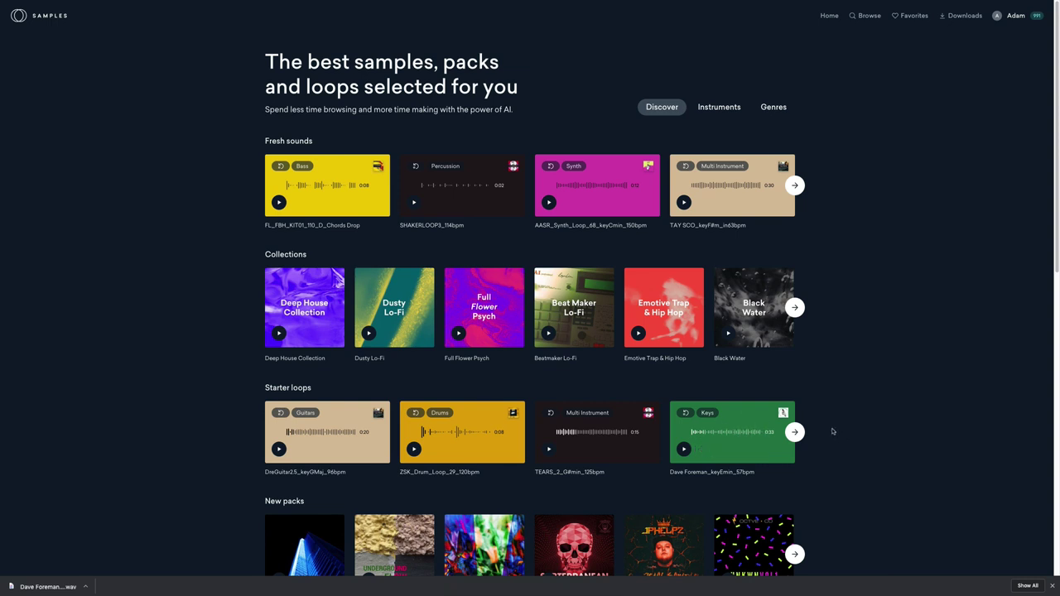
- List the keys loop's matches and preview several, including adrkt_ED_key125_houm_Cm
left_click(701, 453)
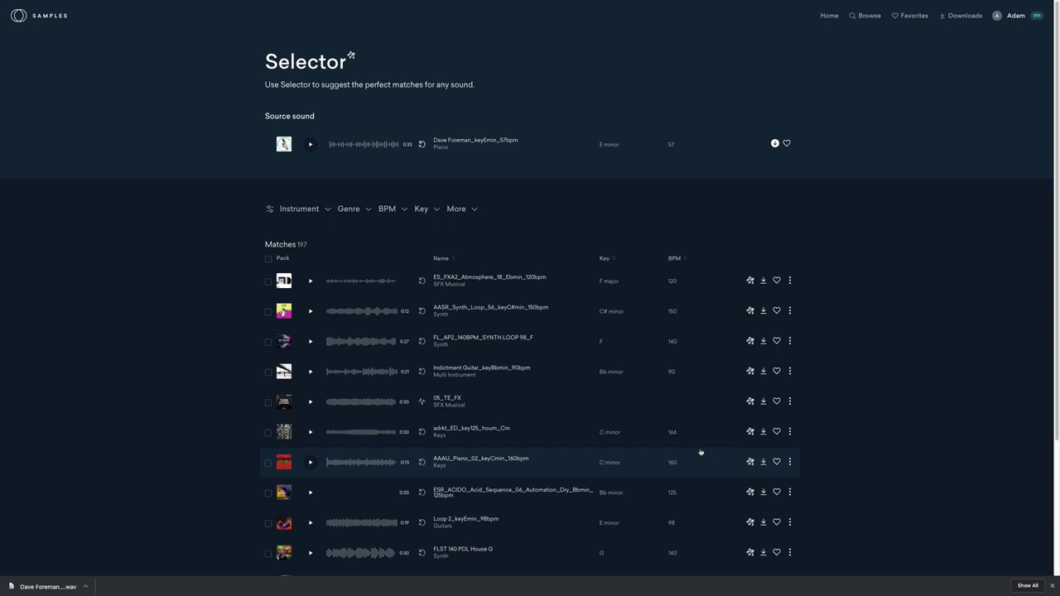
left_click(313, 284)
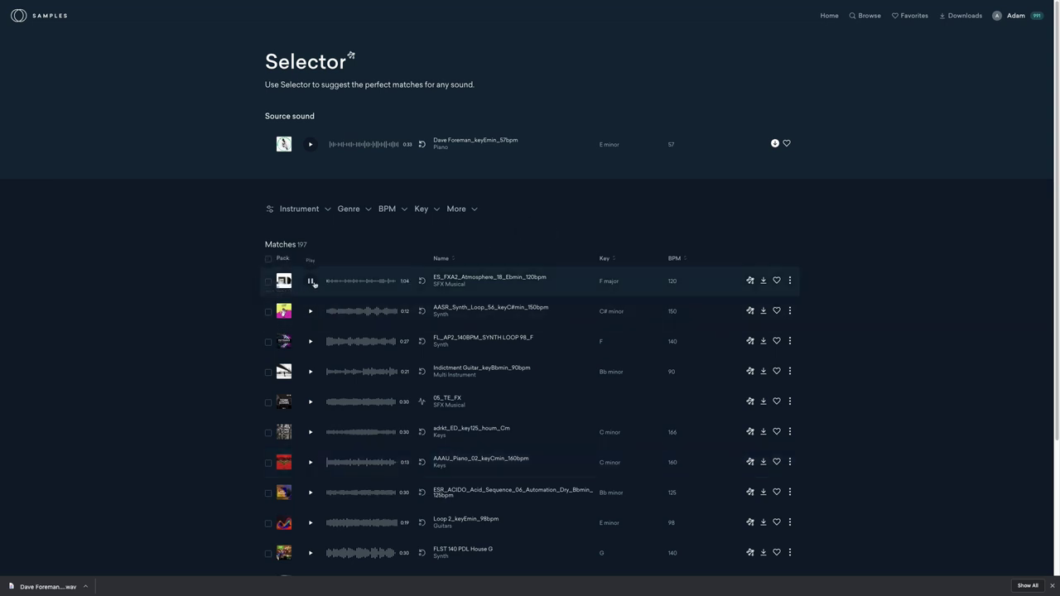
left_click(312, 283)
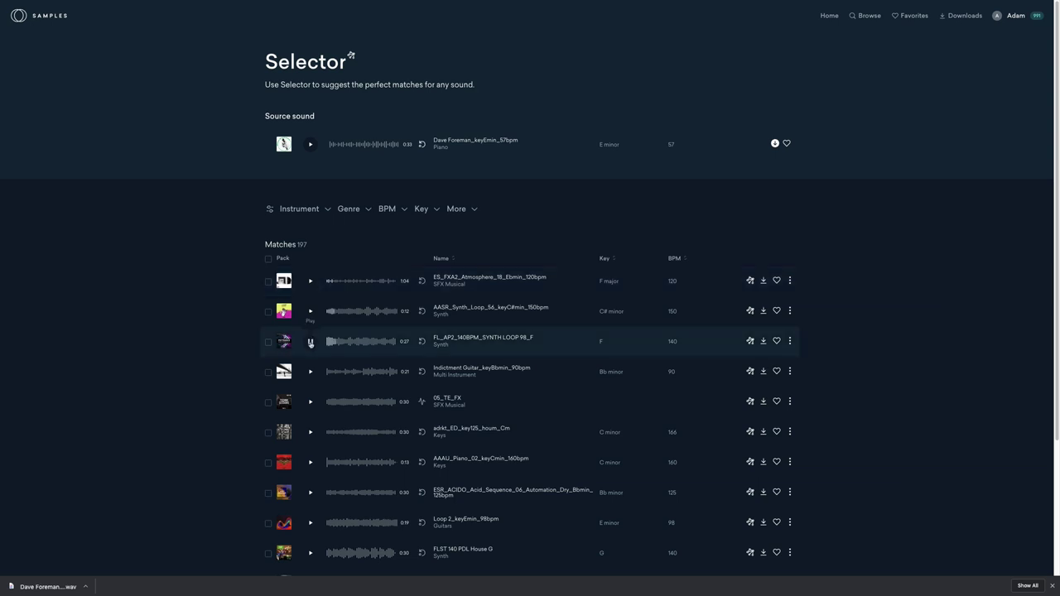
left_click(311, 342)
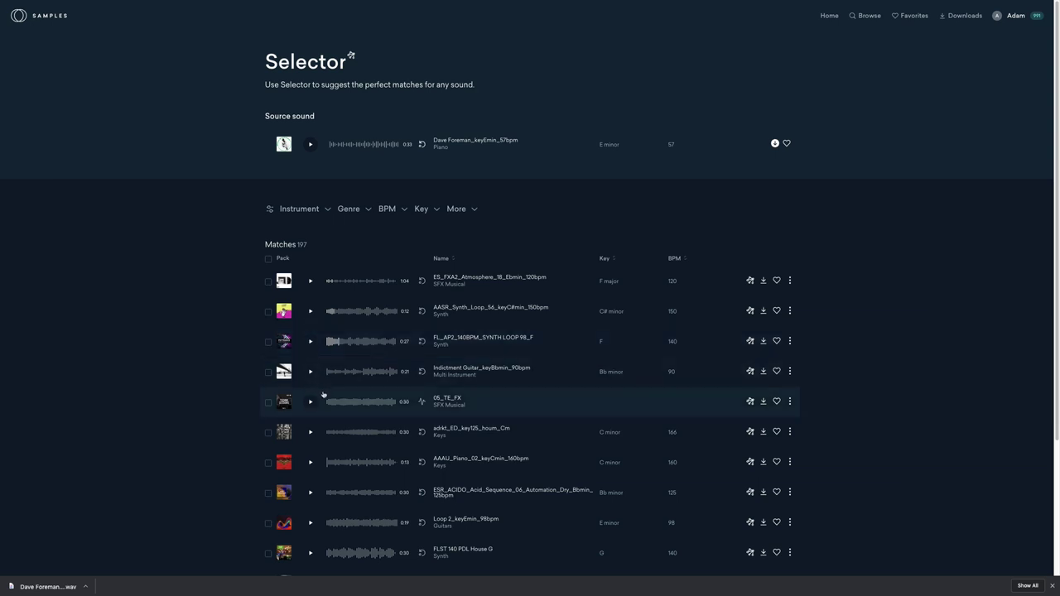
left_click(311, 431)
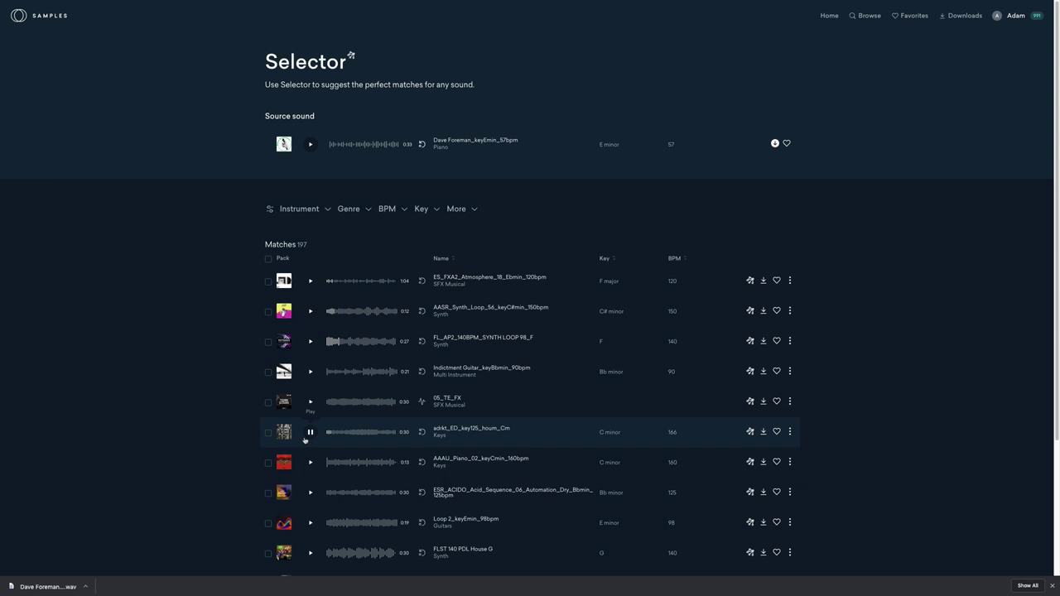
left_click(311, 432)
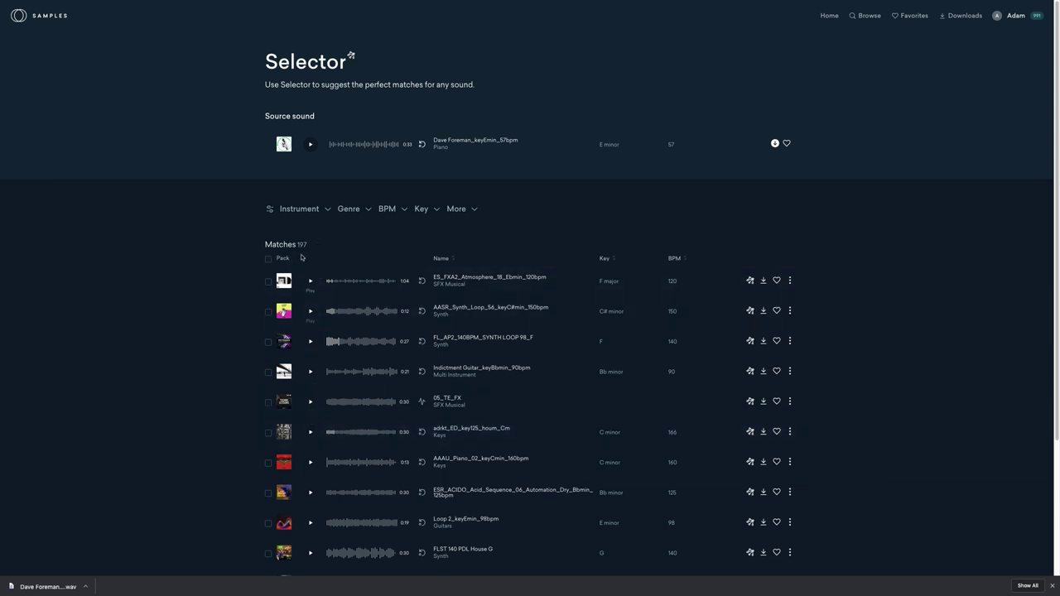
- Filter the matches to Drums and download FL_85_BPM_Kit_03_Full Drums 01_Fm
left_click(297, 209)
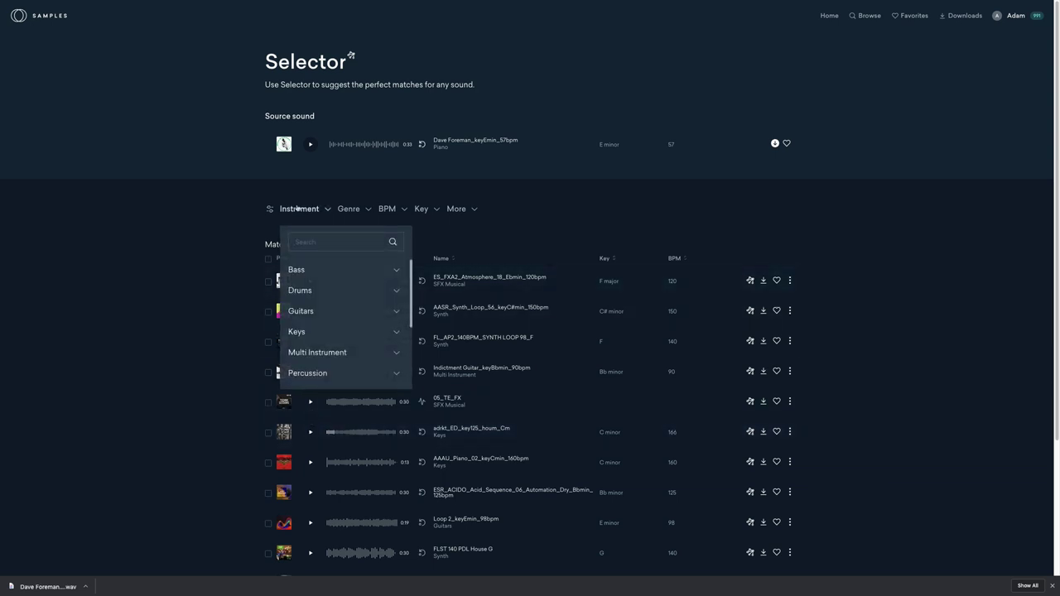
left_click(302, 291)
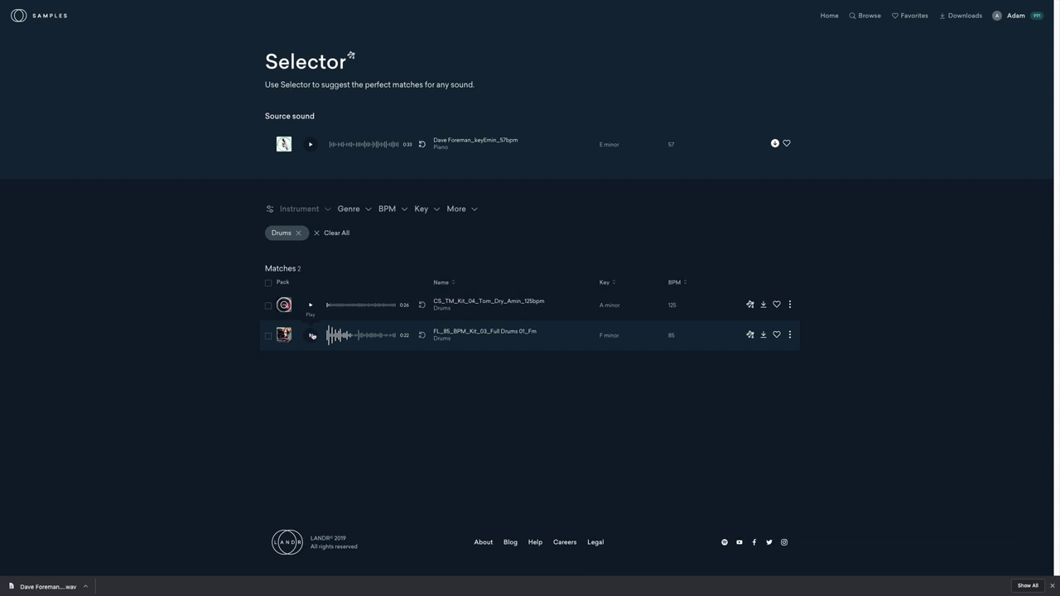
left_click(764, 335)
left_click(600, 310)
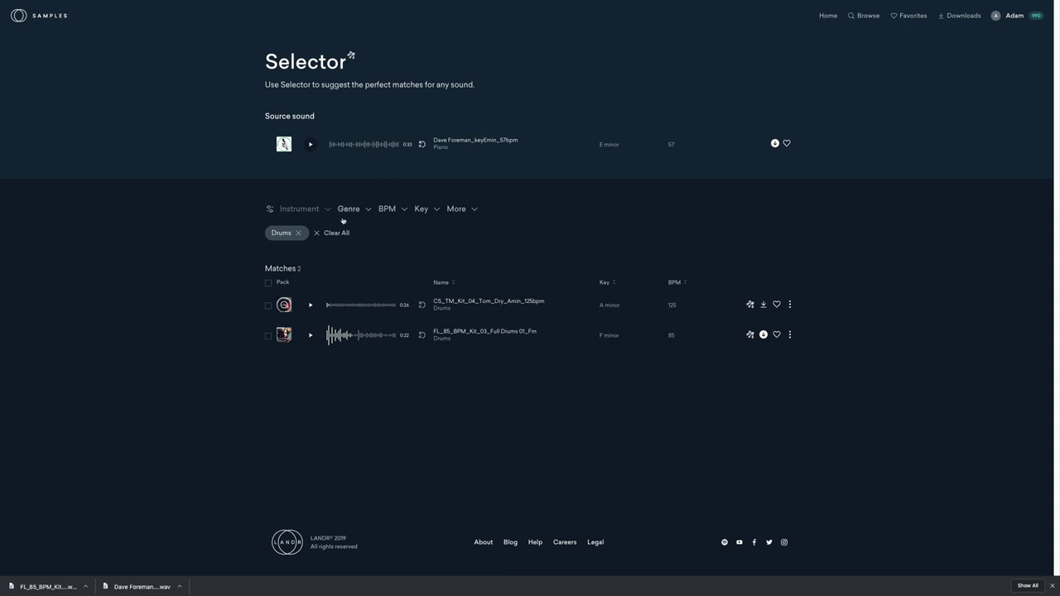
- Clear the drums filter, return to the Home page, and open the Beatmaker Lo-Fi collection
left_click(329, 235)
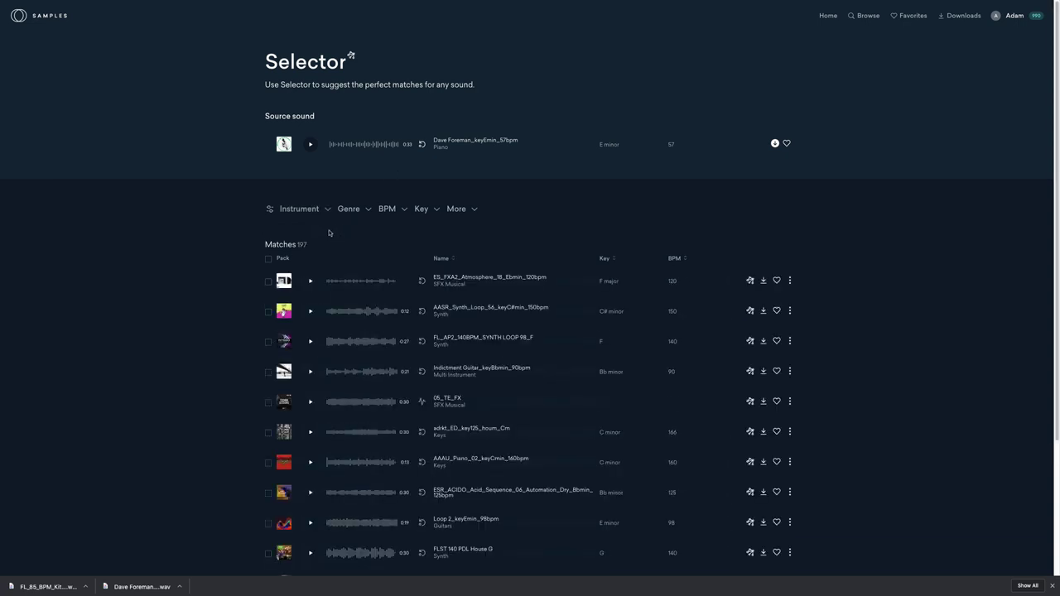
key("alt+Left")
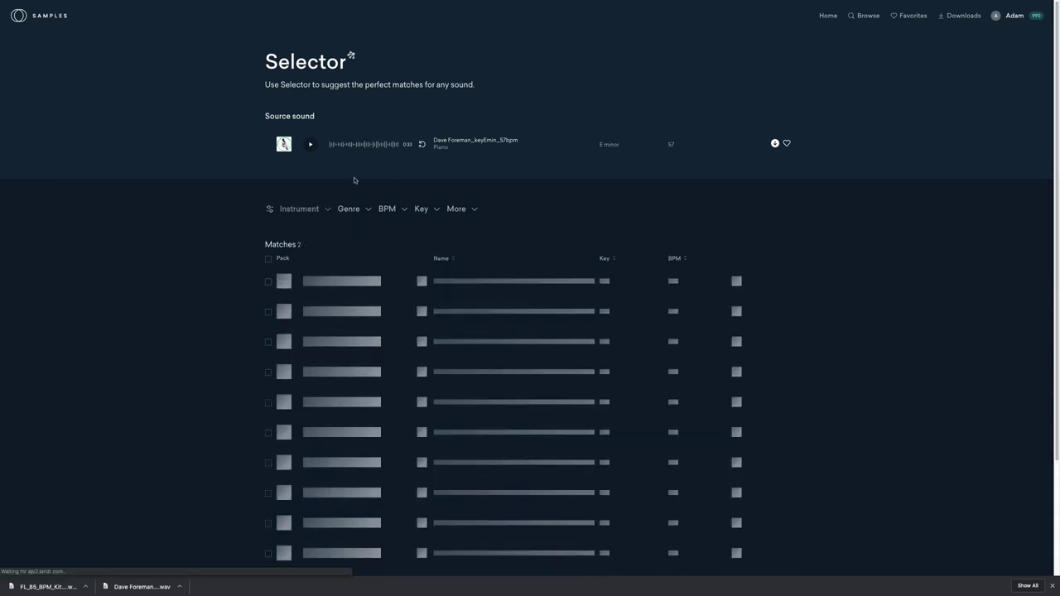
key("alt+Left")
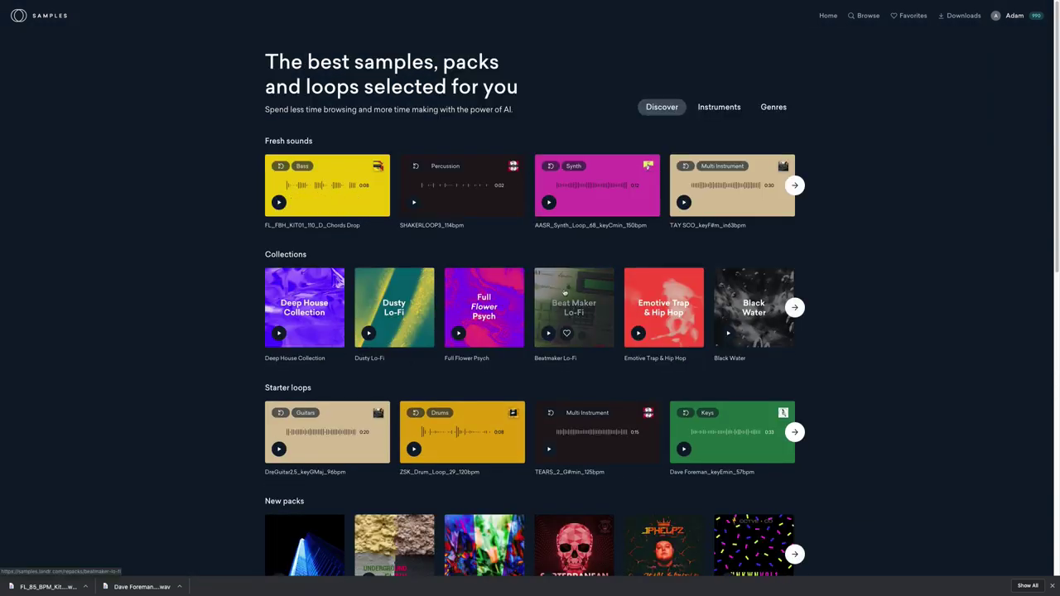
left_click(578, 308)
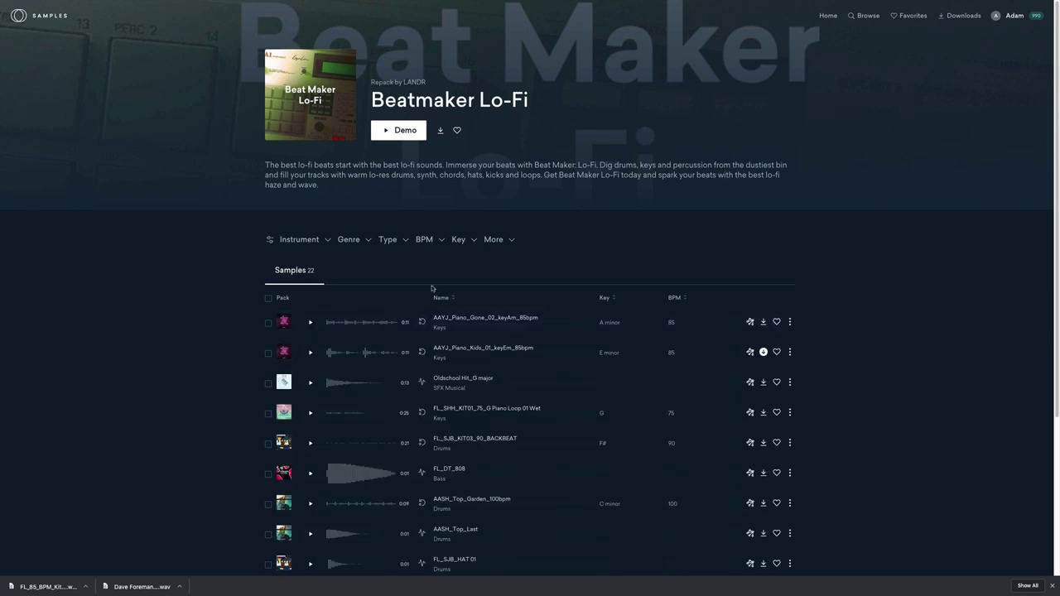
- Filter the pack to Drums and download the FL_SJB_KIT03_90_BACKBEAT loop
left_click(287, 239)
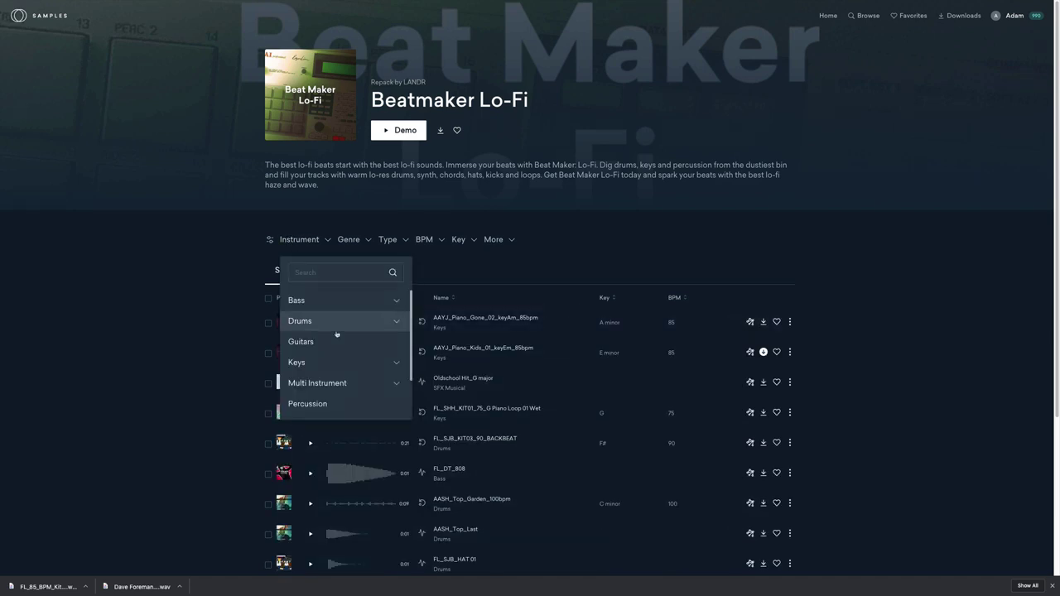
scroll(338, 334, "down", 1)
scroll(336, 334, "down", 2)
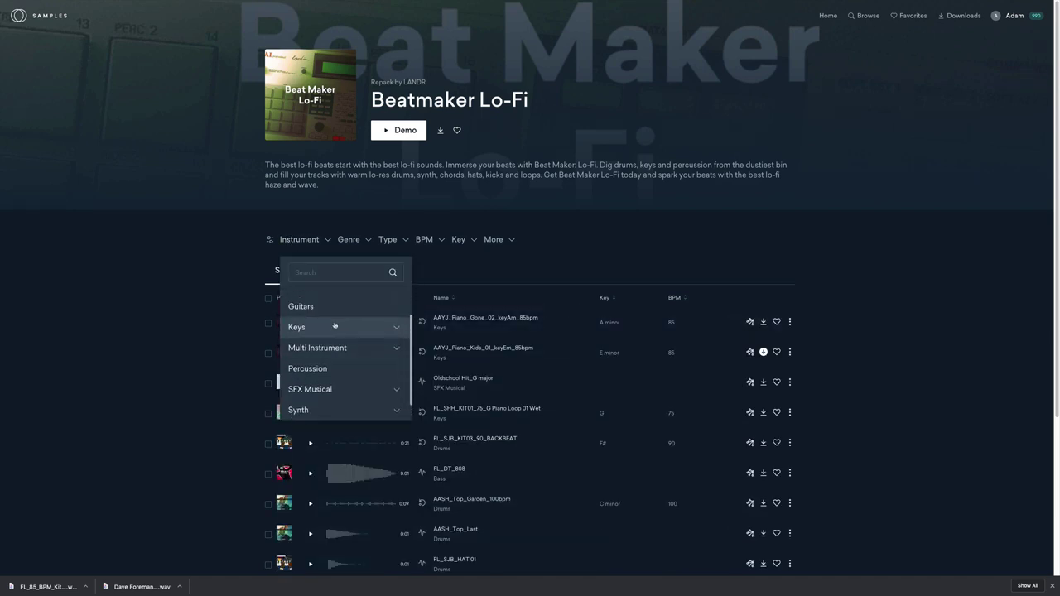
scroll(334, 324, "up", 3)
left_click(331, 322)
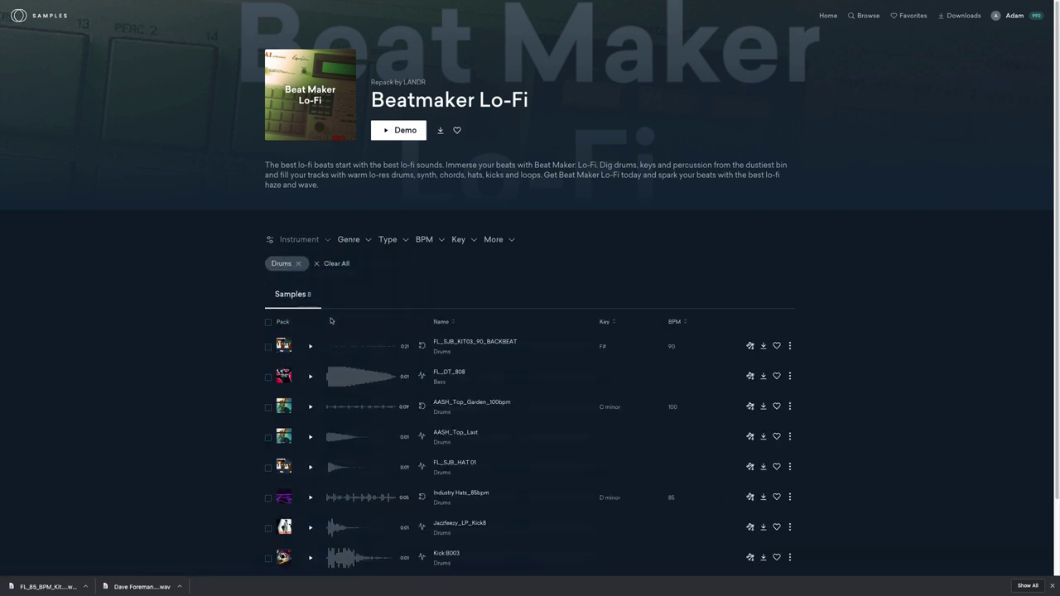
scroll(309, 331, "down", 1)
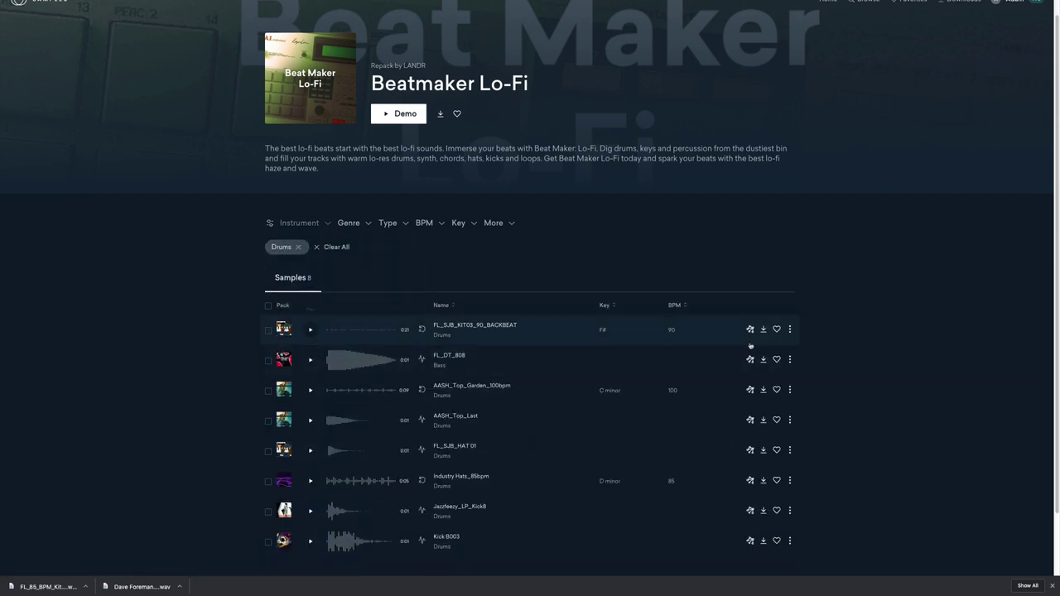
left_click(764, 330)
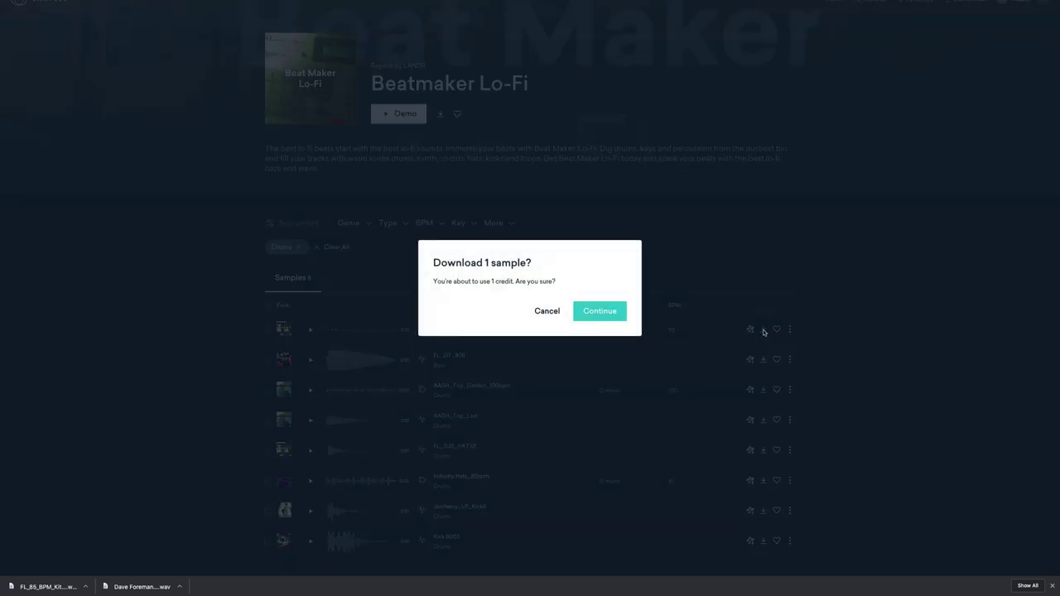
left_click(601, 312)
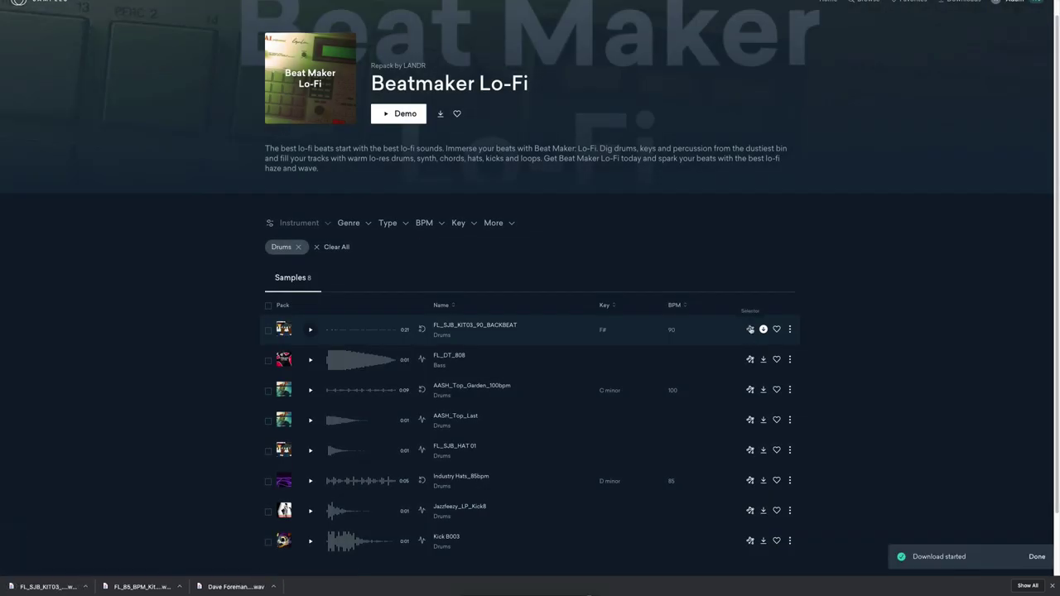
- List the backbeat's matches and download FSTS 110 DHTL Simple Hats and Shaker 02
left_click(750, 329)
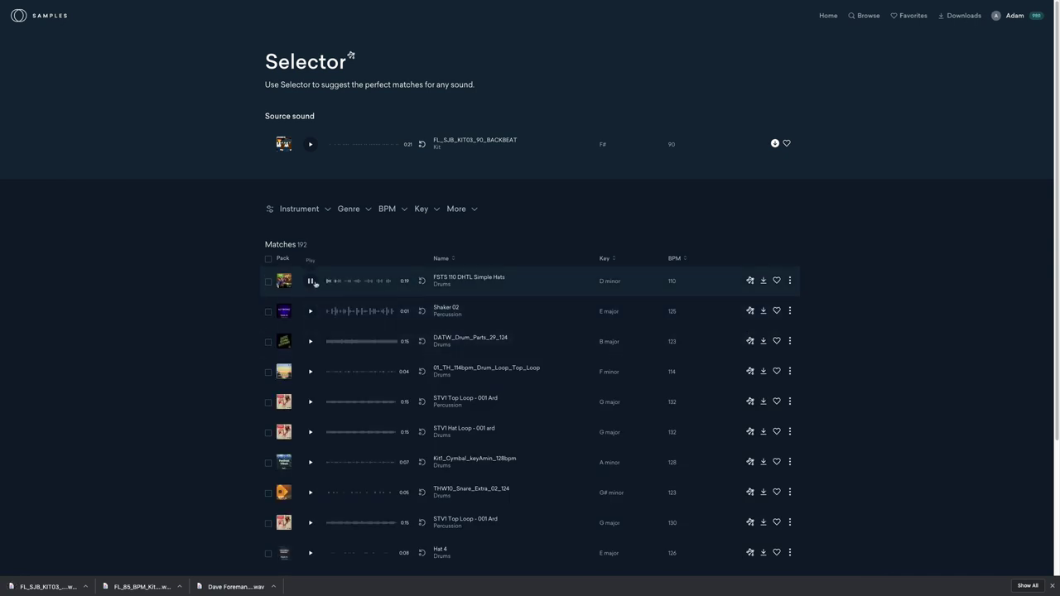
left_click(764, 281)
left_click(598, 303)
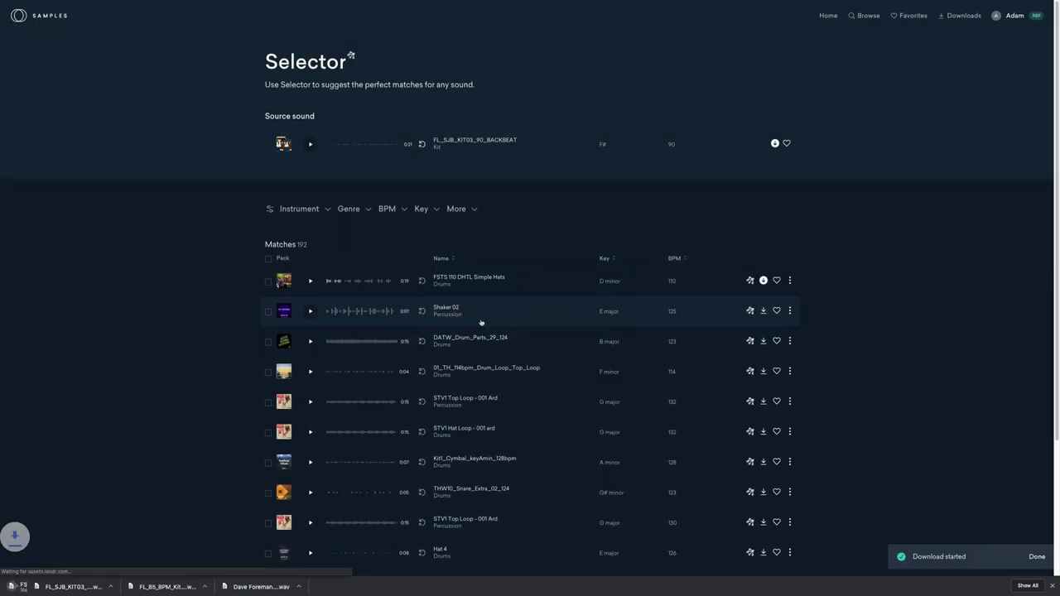
left_click(310, 312)
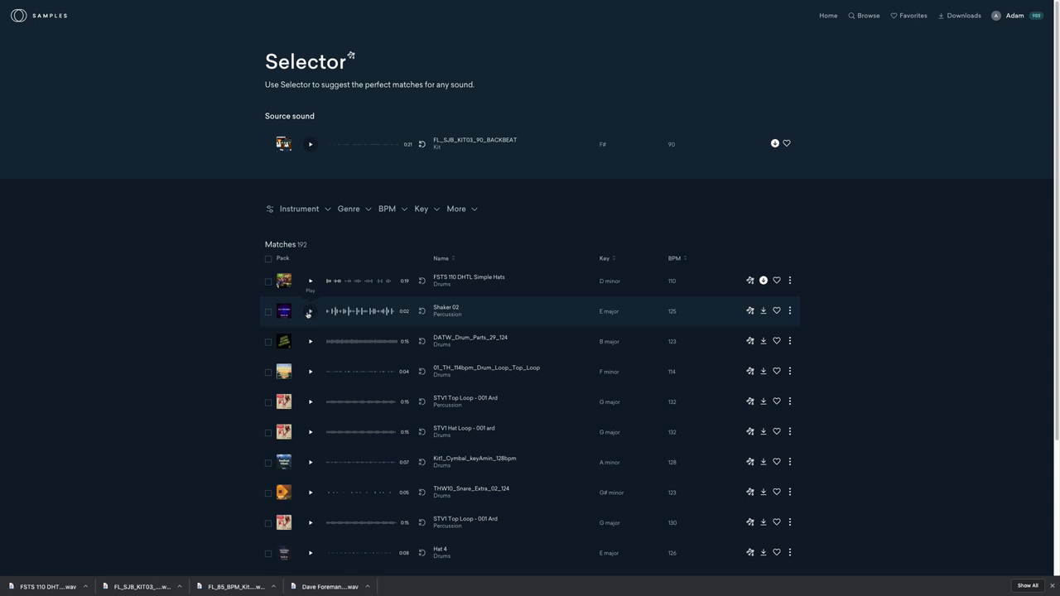
left_click(764, 311)
left_click(599, 311)
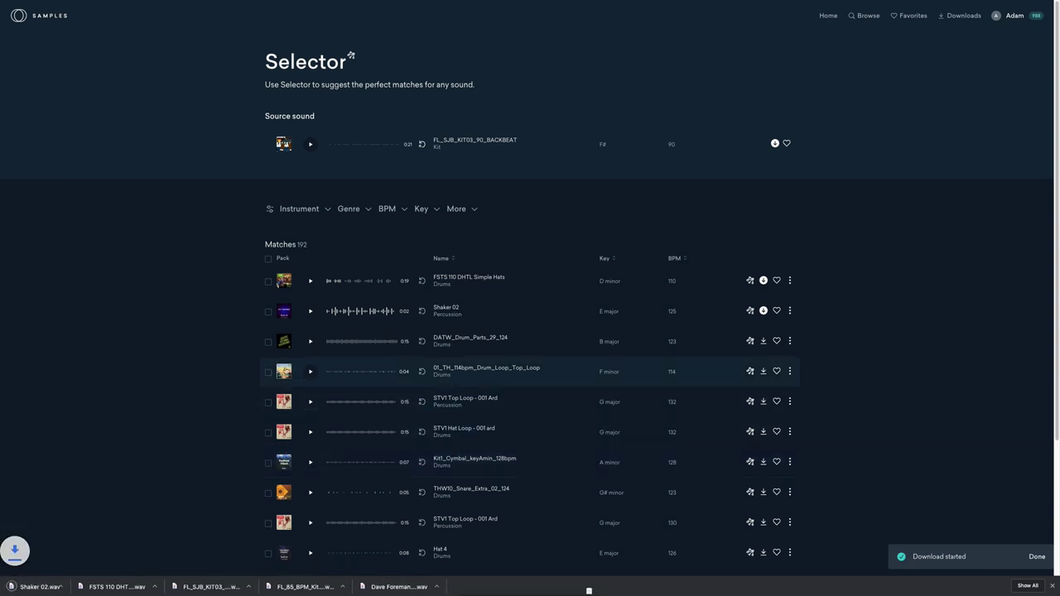
- Filter the backbeat matches to Vocals, preview them, and download FL_CVH_123_KIT03_F_AMBIENCE
left_click(299, 209)
scroll(345, 341, "down", 3)
scroll(345, 341, "down", 2)
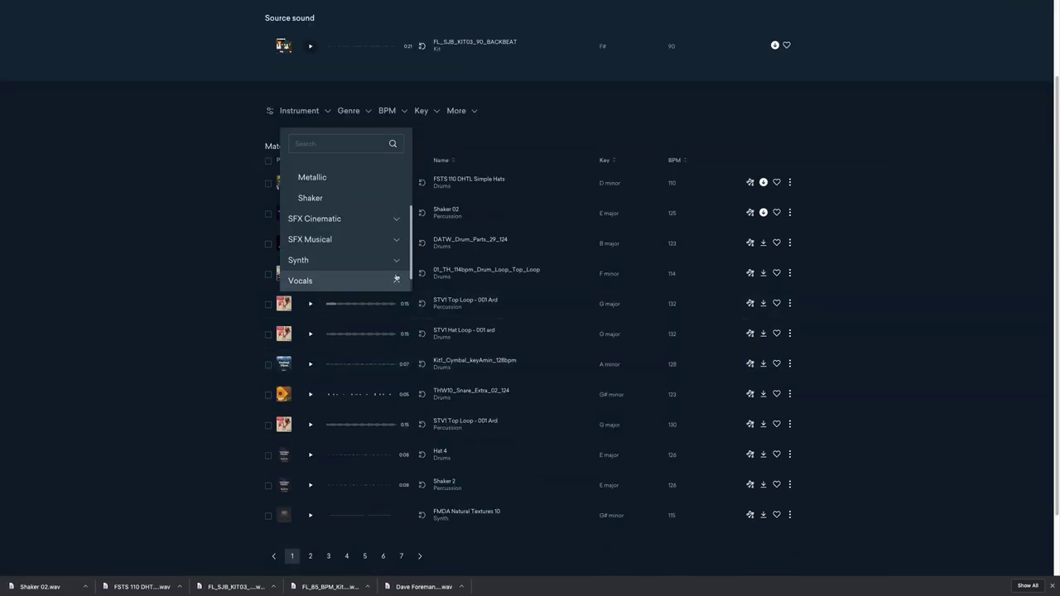
left_click(323, 280)
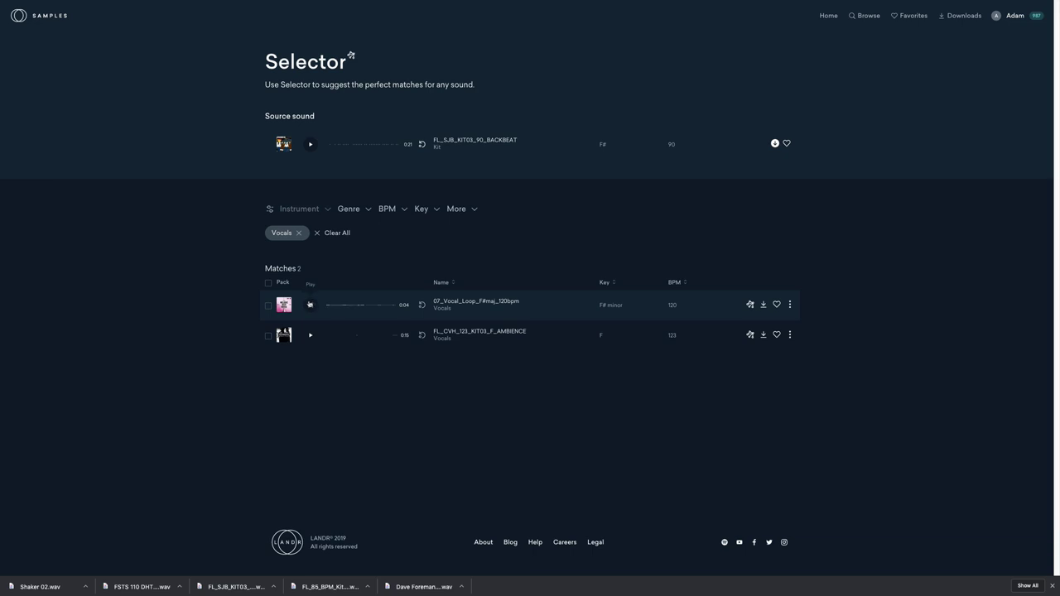
left_click(310, 305)
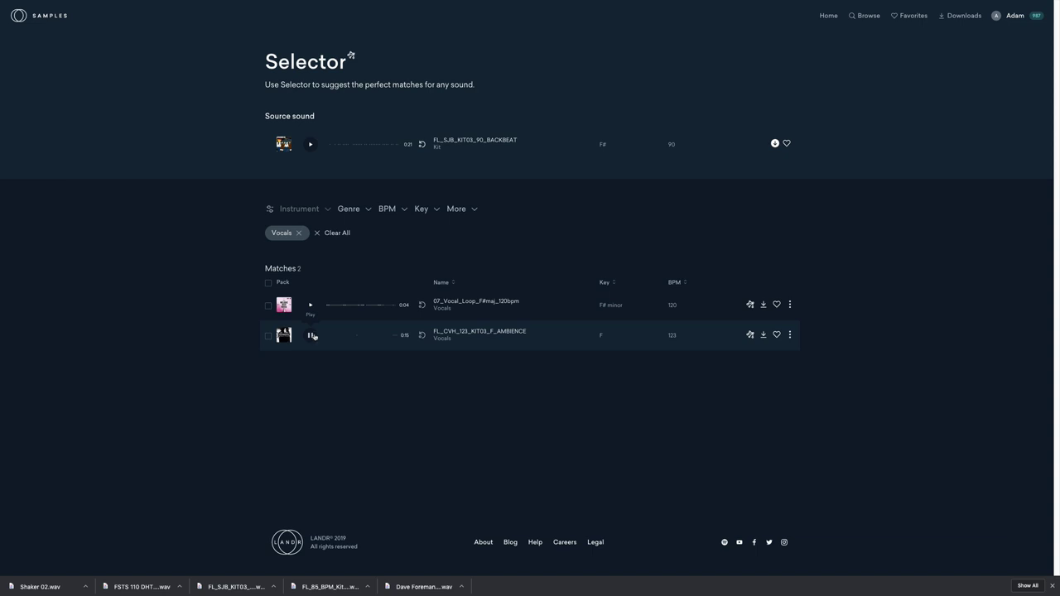
left_click(312, 335)
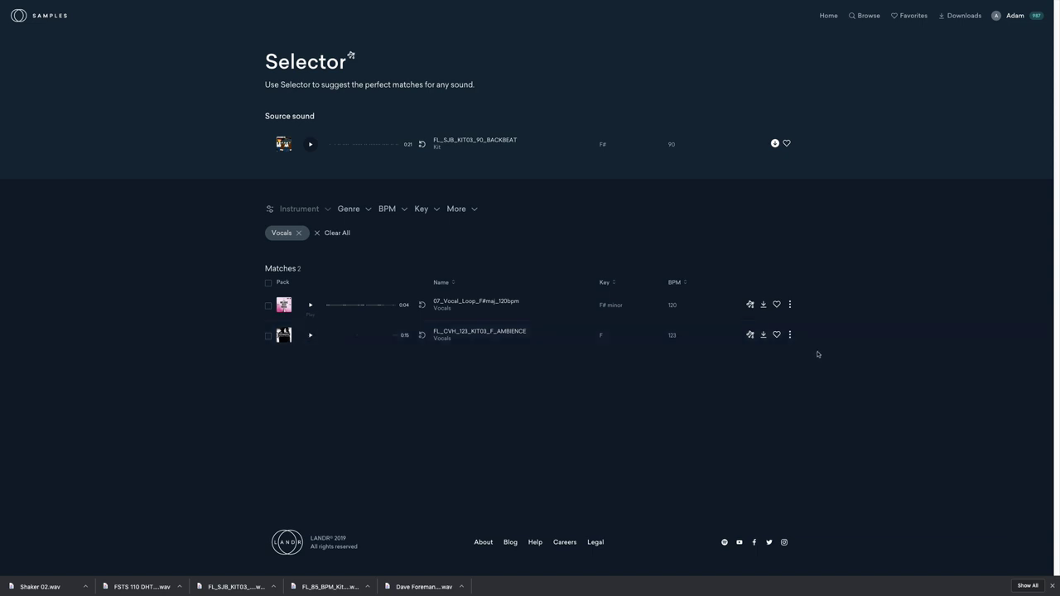
left_click(764, 335)
left_click(606, 313)
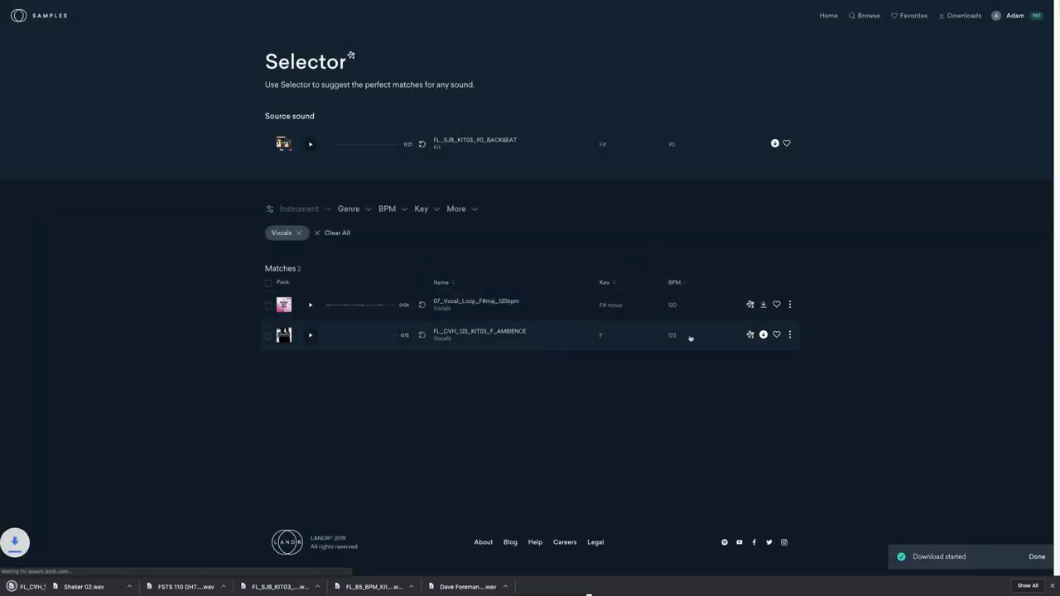
- List the ambience sample's matches, download FMDA Vocal Textures 5, and preview other matches
left_click(750, 335)
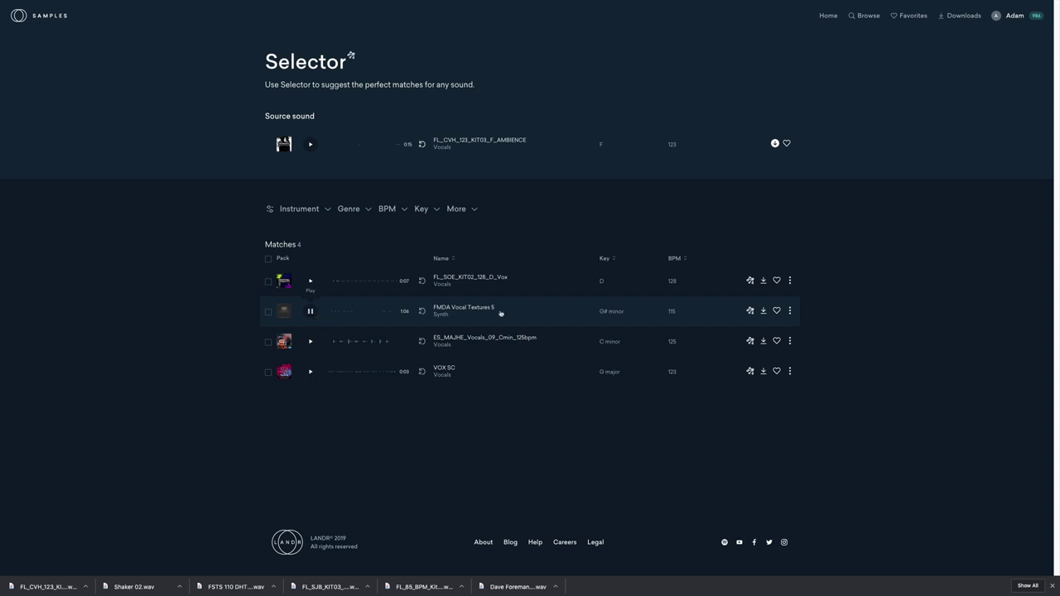
left_click(763, 310)
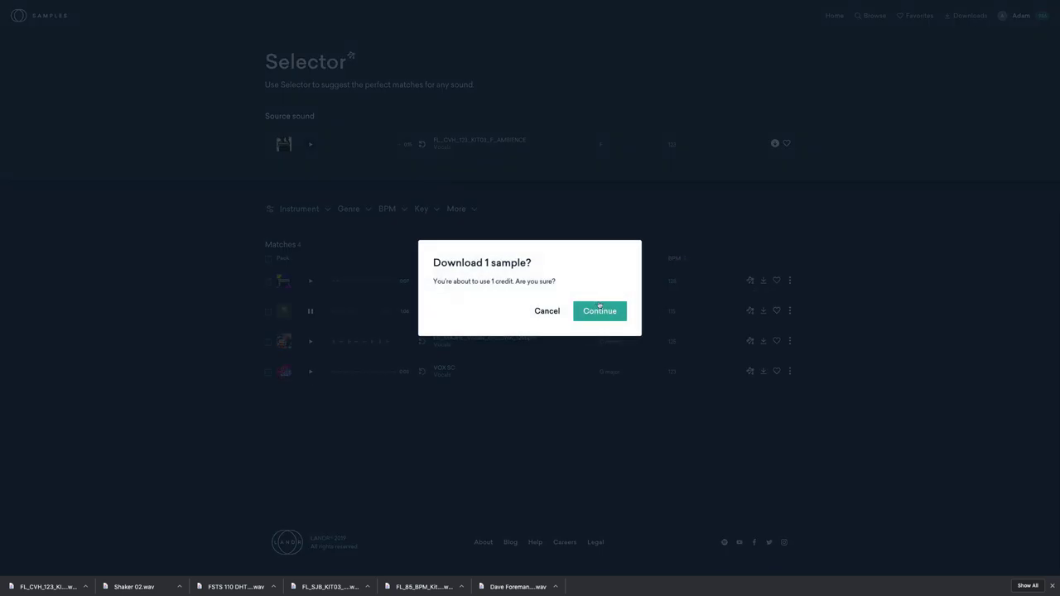
left_click(599, 308)
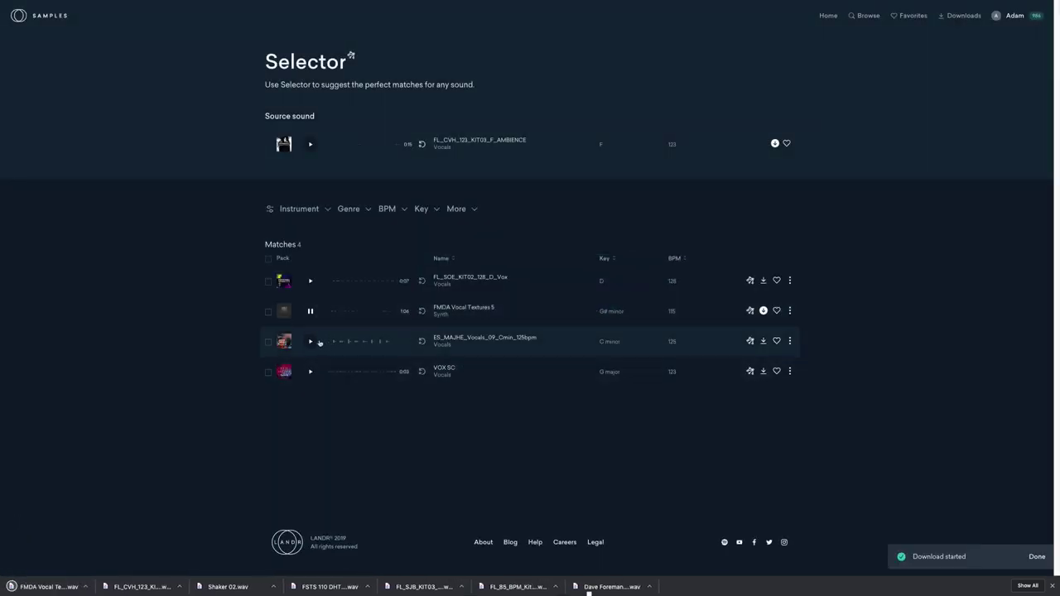
left_click(311, 341)
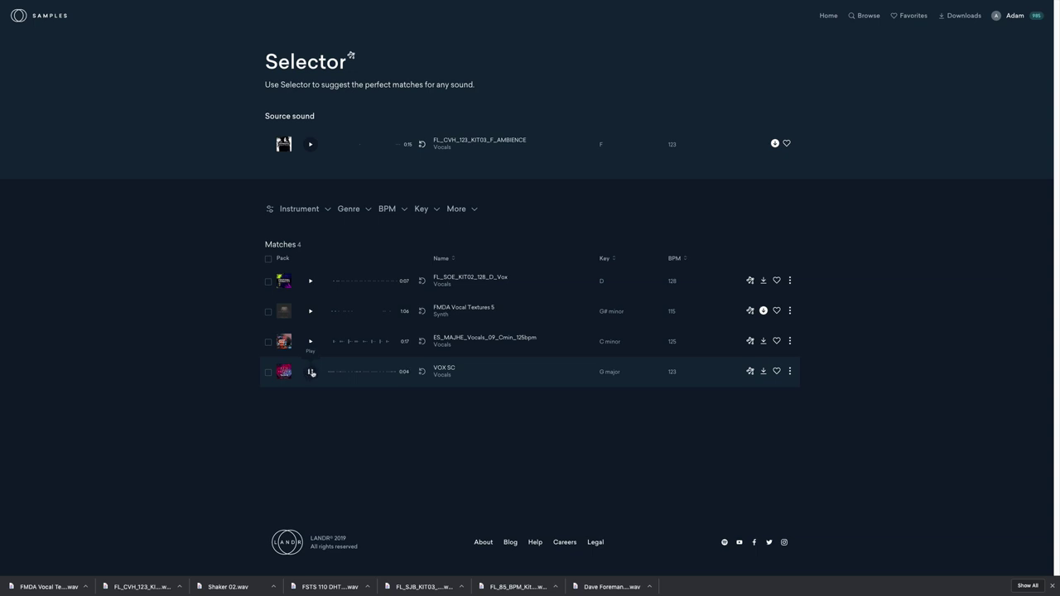
left_click(312, 372)
- Go to Browse Sounds and search the library for 'vinyl'
left_click(47, 17)
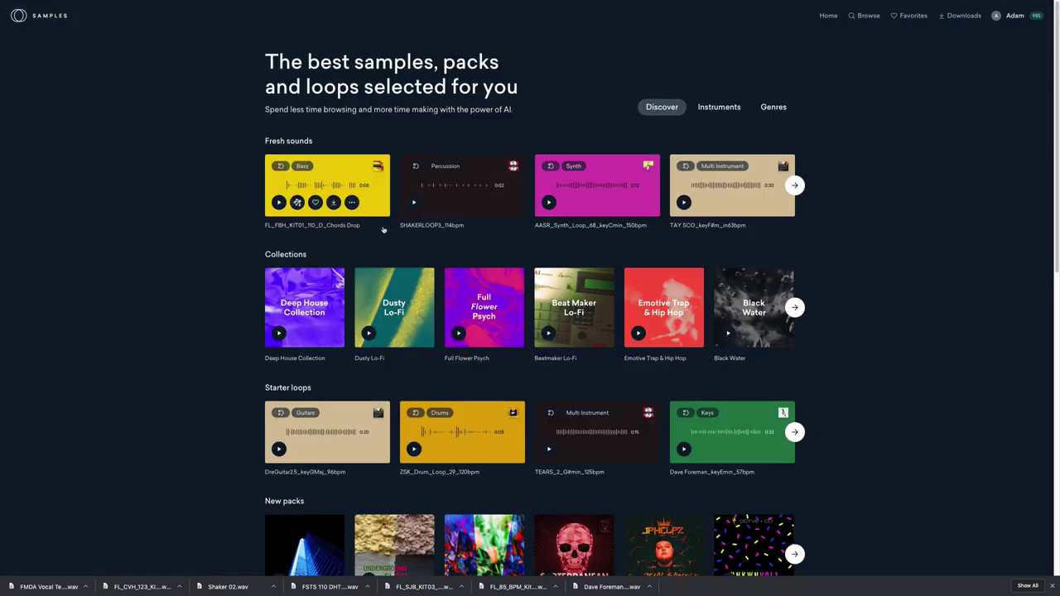
left_click(719, 109)
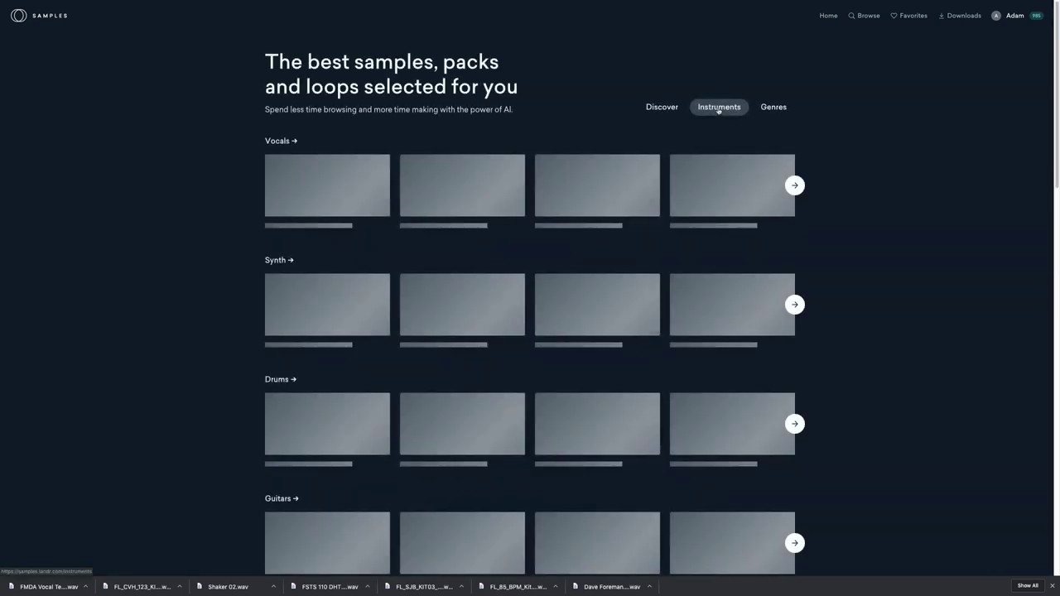
scroll(499, 232, "down", 4)
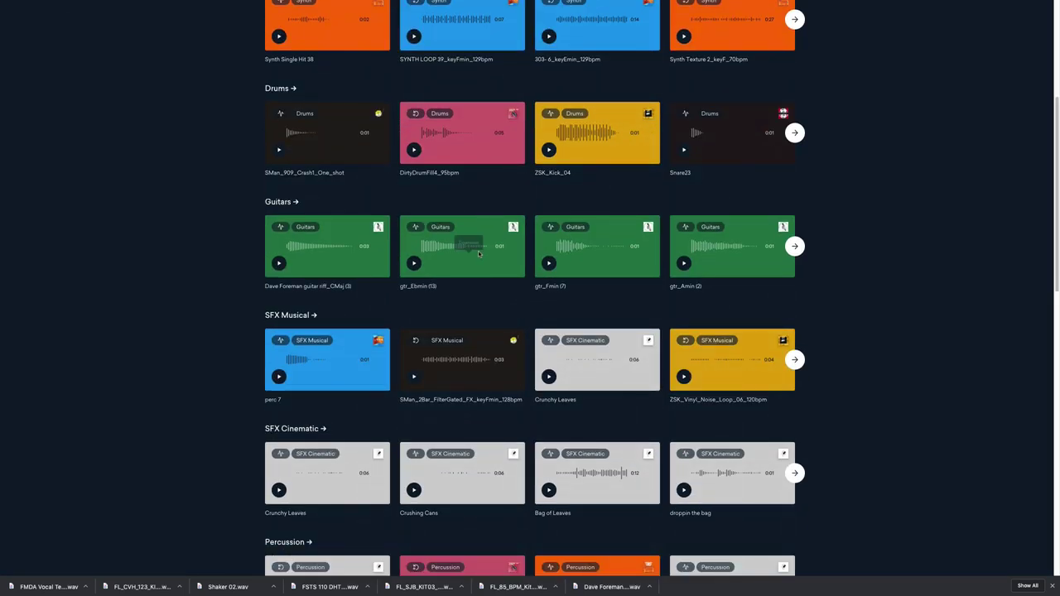
mouse_move(278, 378)
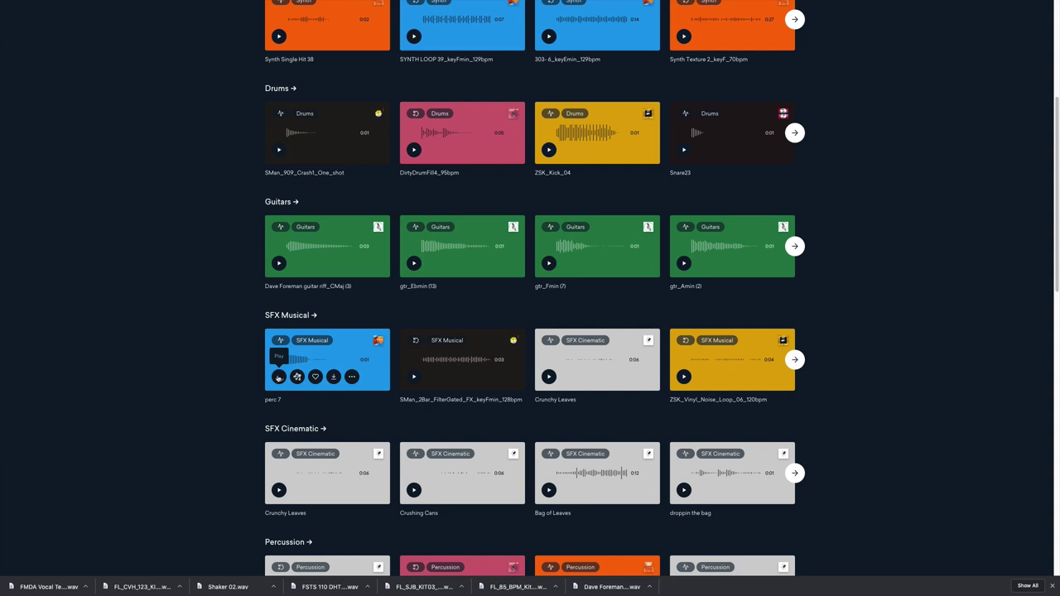
scroll(278, 378, "up", 5)
left_click(866, 16)
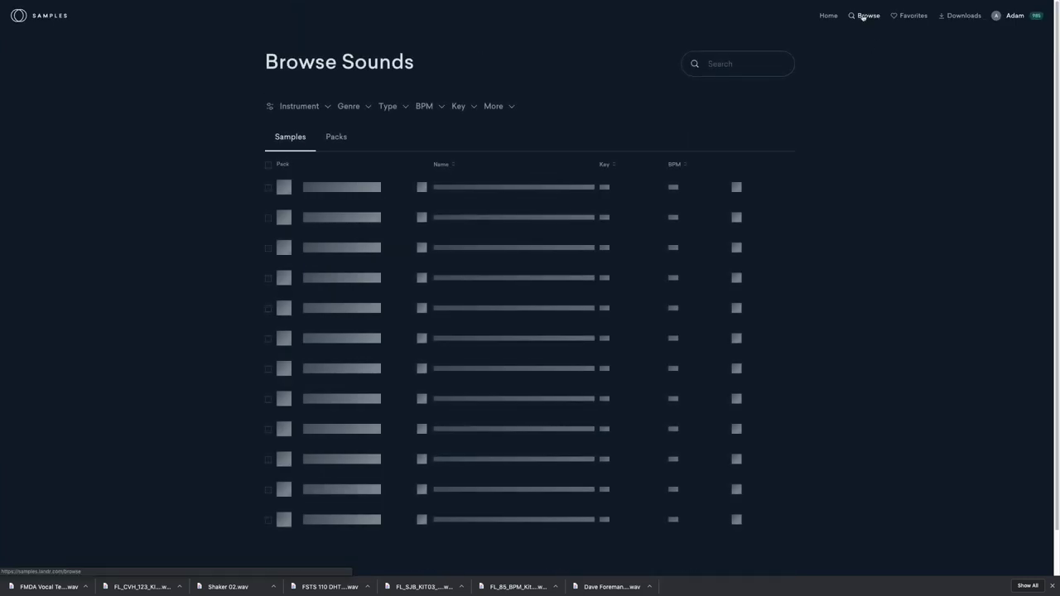
left_click(734, 62)
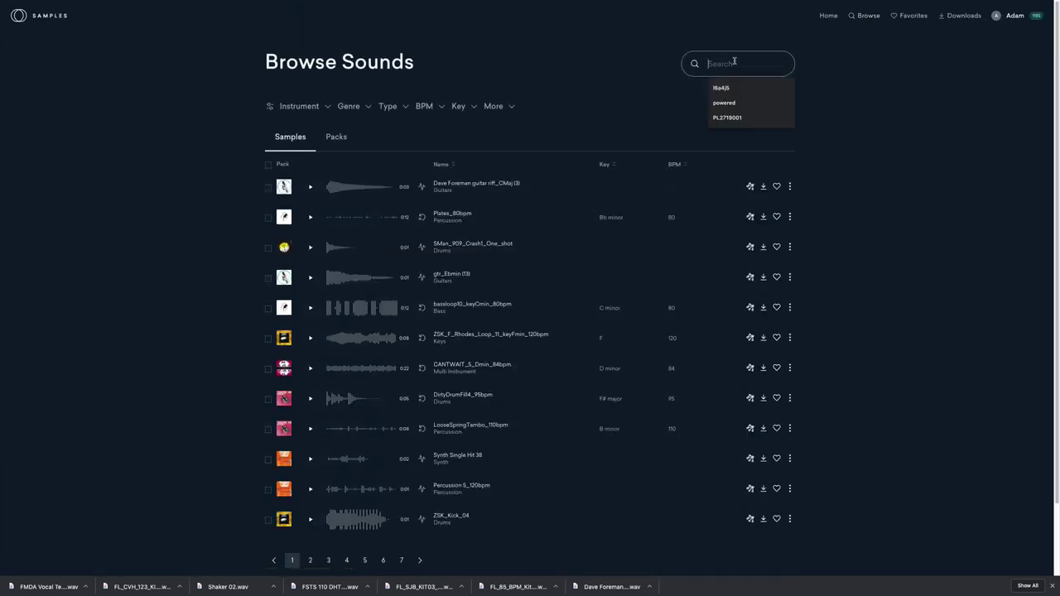
type("vi")
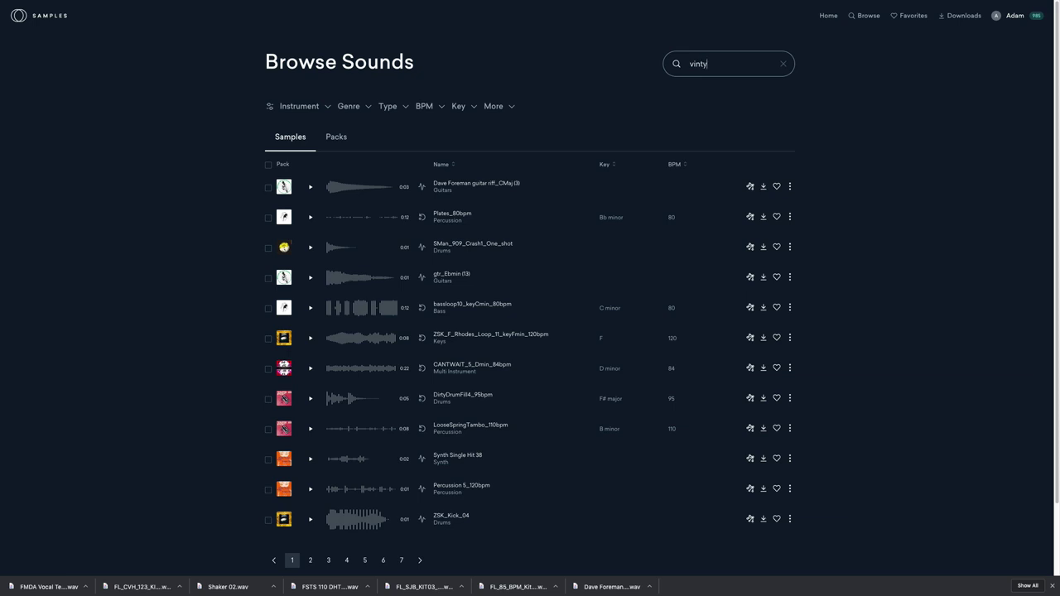
type("nyl")
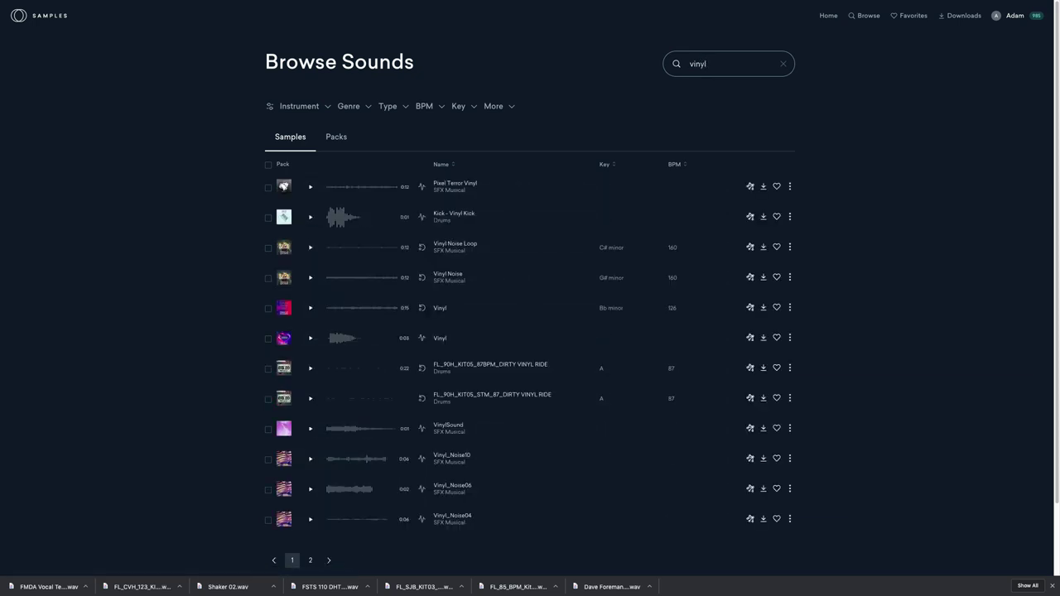
- Preview the vinyl results and download Kick - Vinyl Kick
left_click(313, 188)
left_click(312, 218)
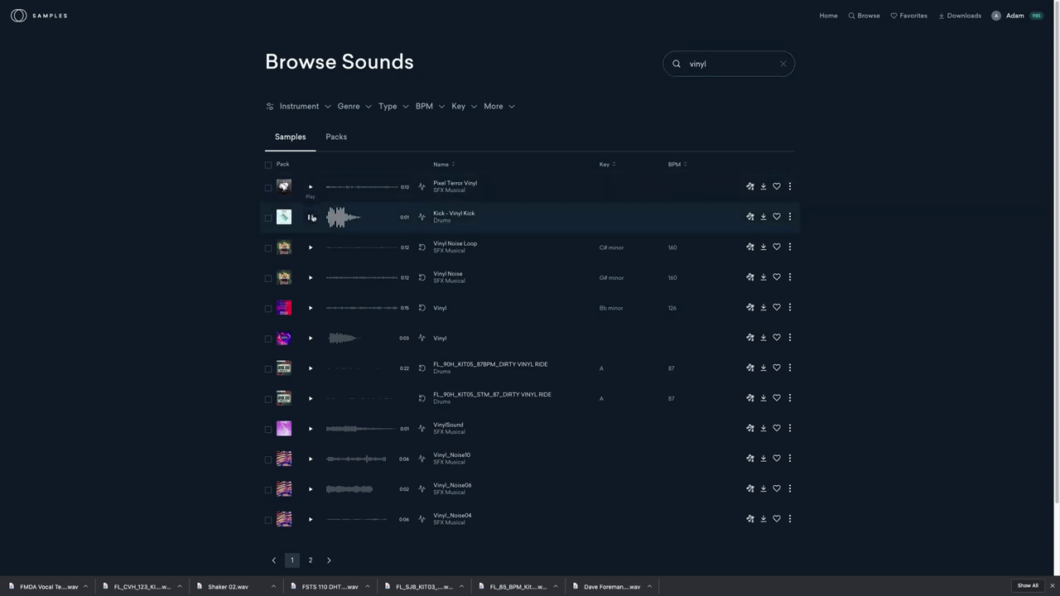
left_click(763, 217)
left_click(597, 312)
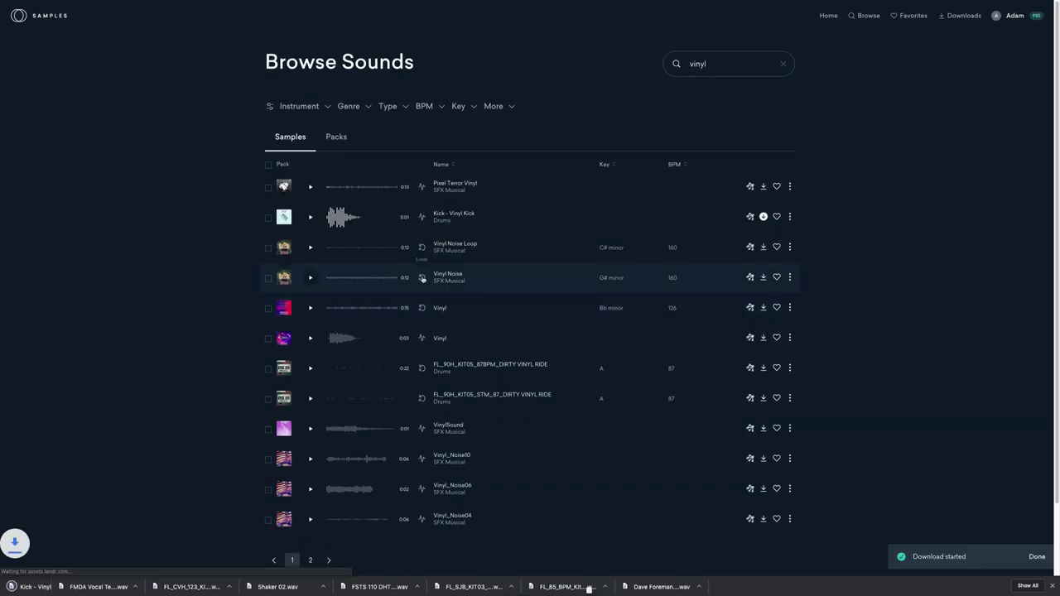
- Preview Vinyl Noise Loop and Vinyl Noise, then download Vinyl Noise Loop
left_click(310, 247)
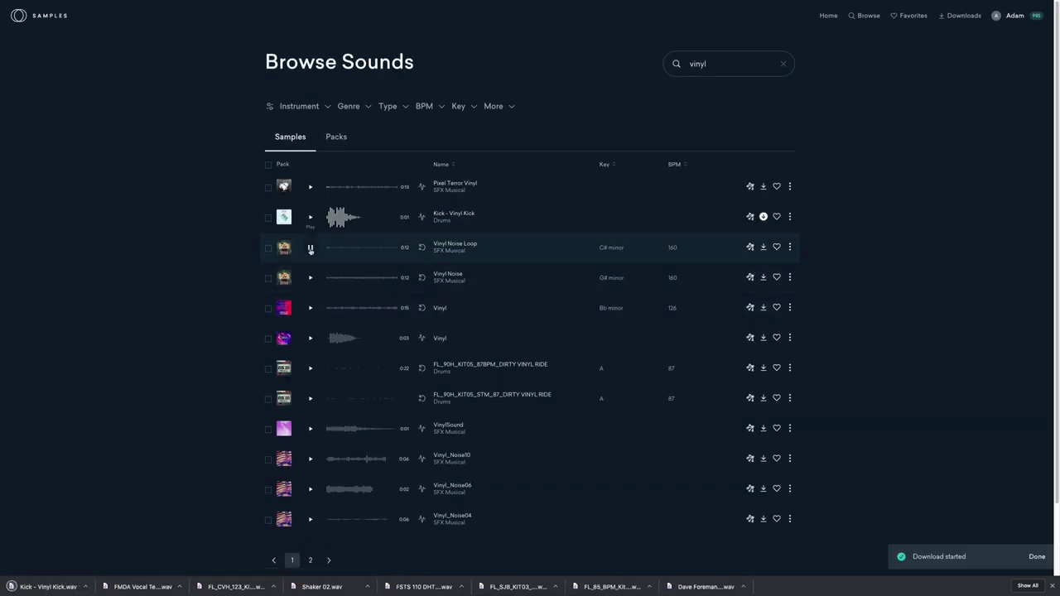
left_click(311, 277)
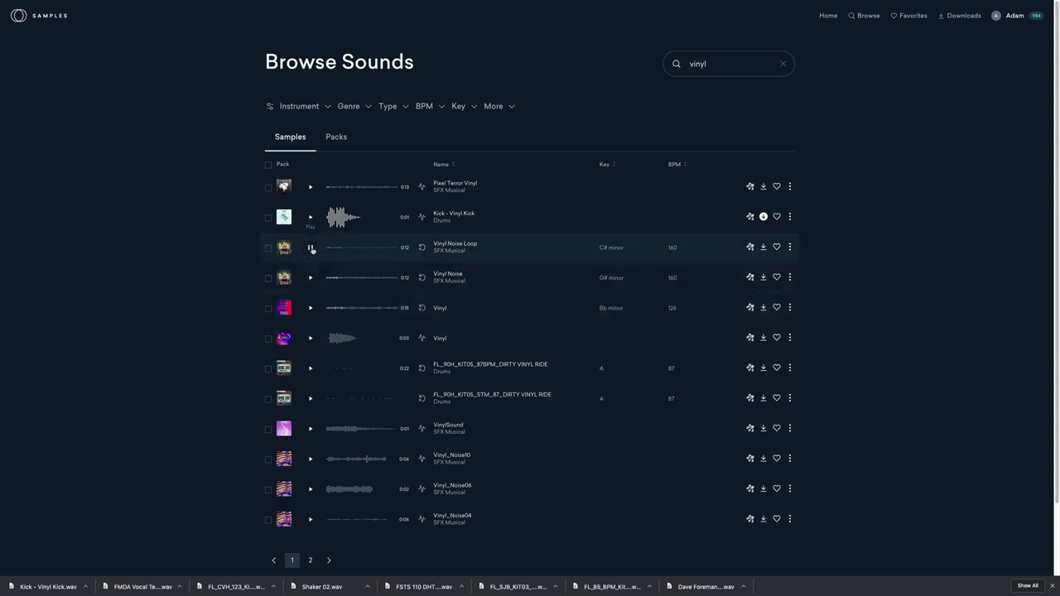
left_click(761, 246)
left_click(605, 312)
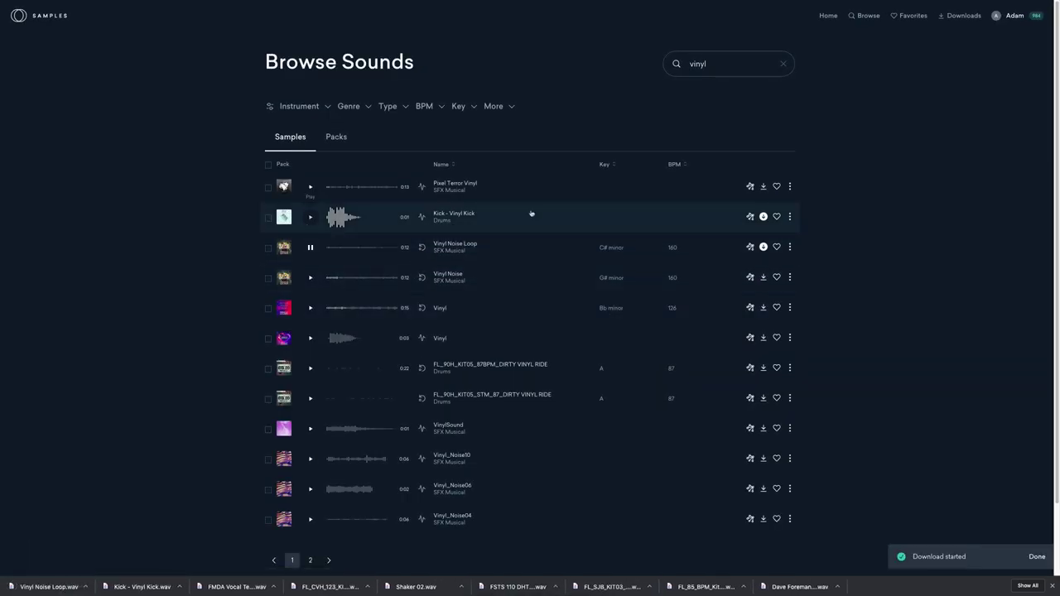
- List the Vinyl Kick's matches and preview ES_TEIMP_One_Shot_Tom_13_AMaj, Kick_08 and Kick_13
left_click(750, 217)
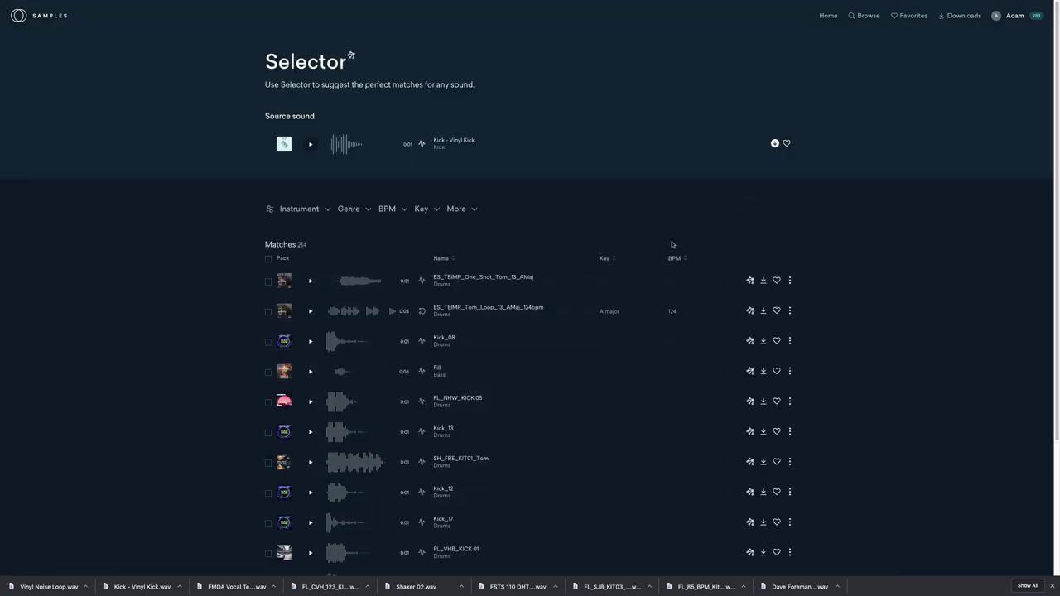
left_click(307, 282)
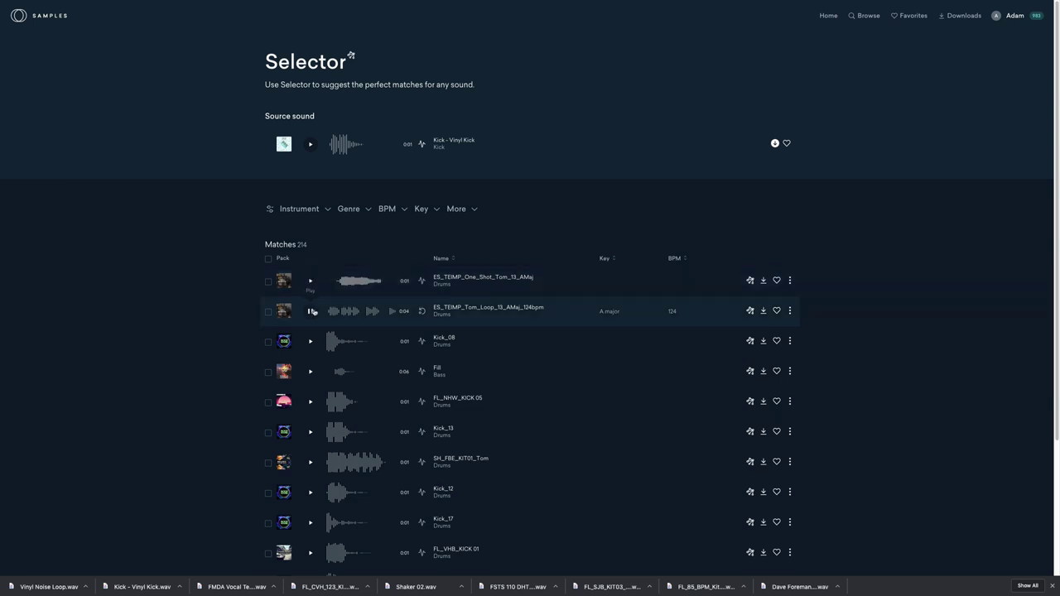
left_click(311, 342)
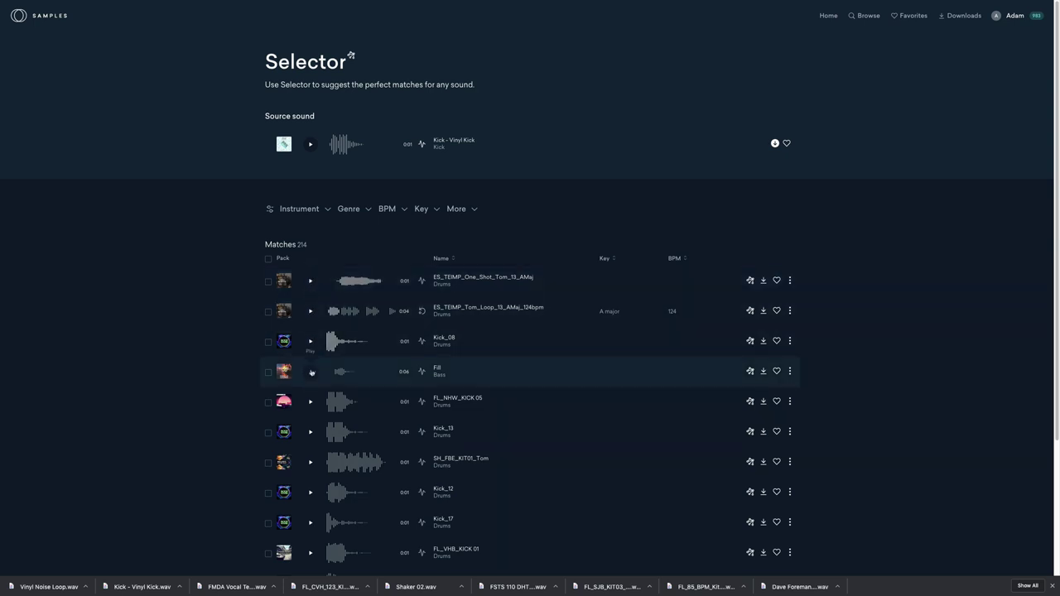
left_click(309, 433)
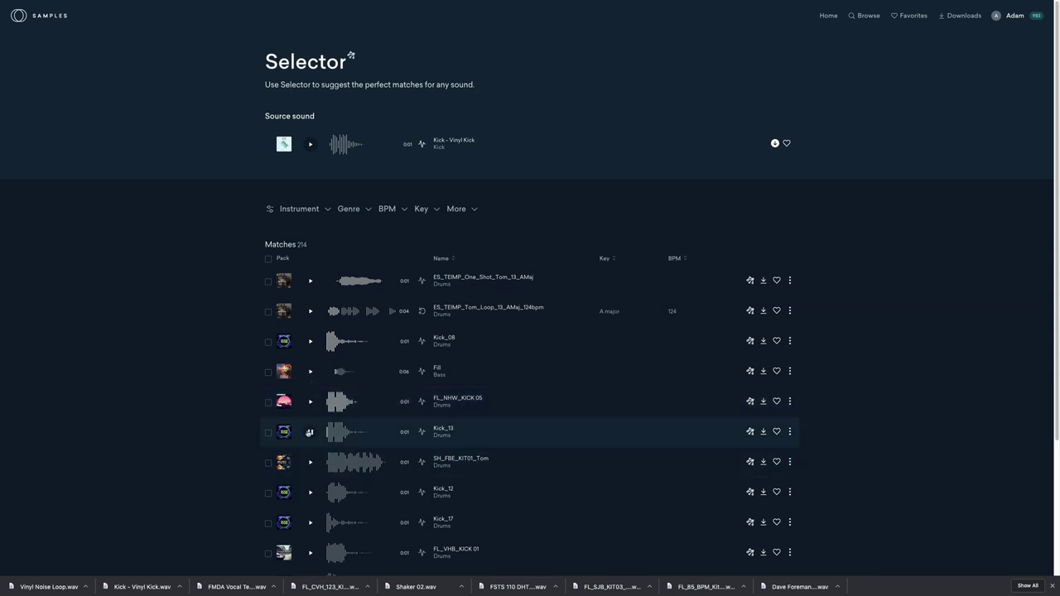
scroll(309, 432, "down", 3)
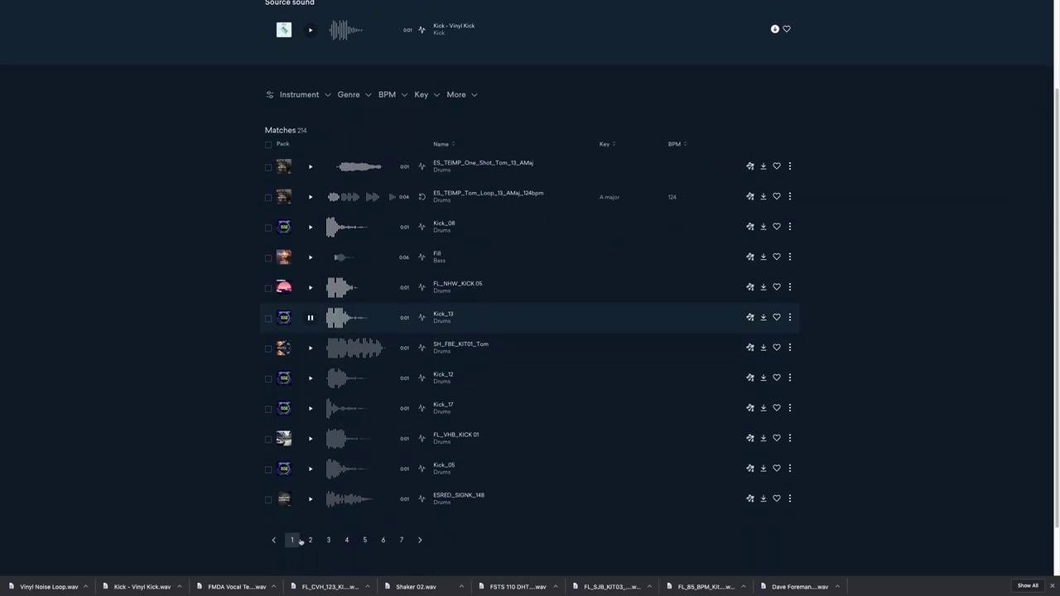
- On the second page of matches, preview and download ES_RED_SS2_Drum_One_Shot_Percussion_11
left_click(310, 540)
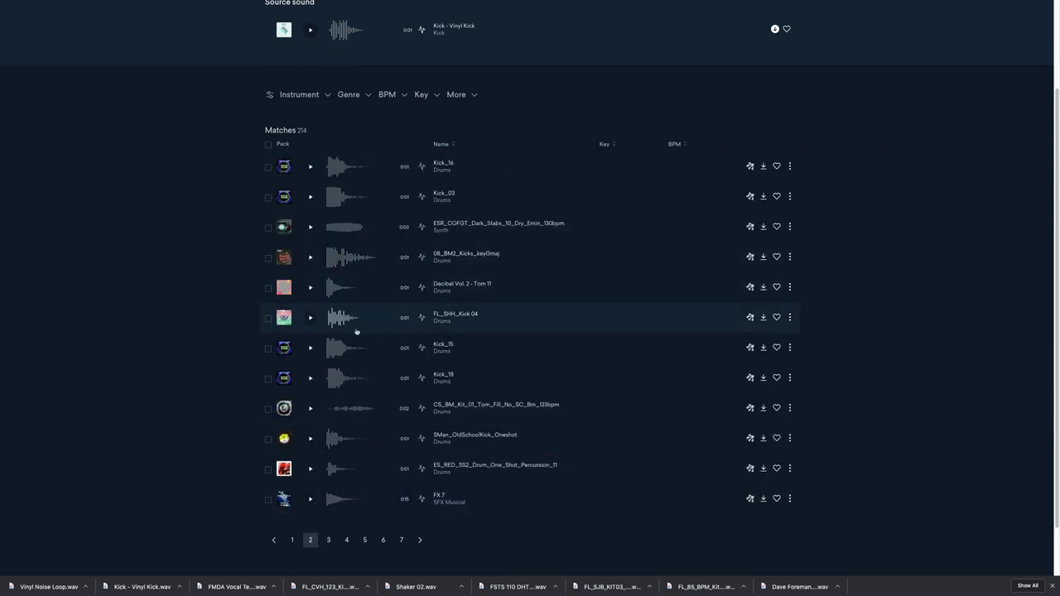
scroll(356, 341, "down", 1)
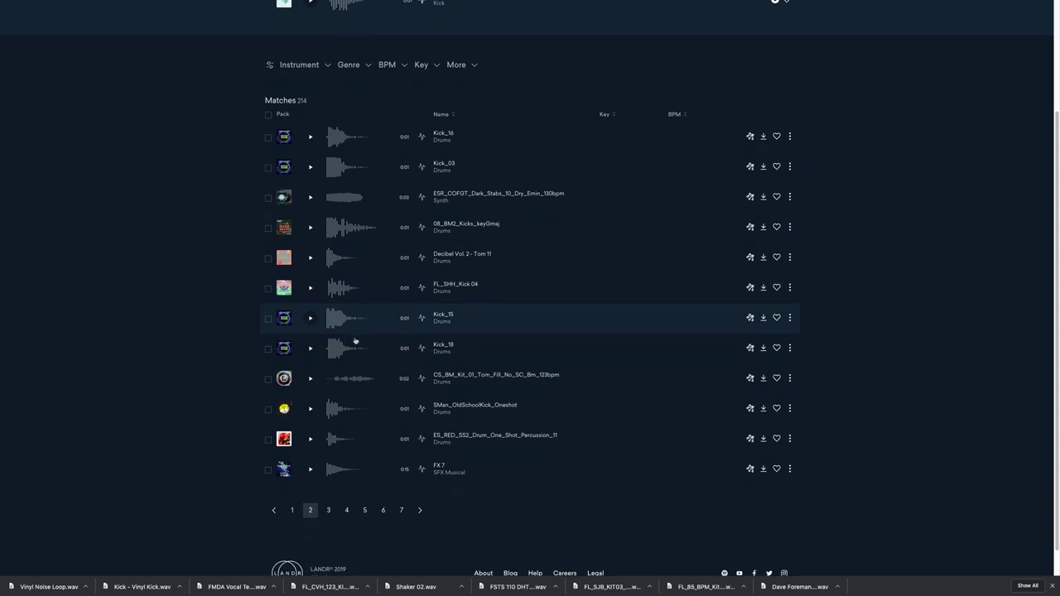
left_click(311, 439)
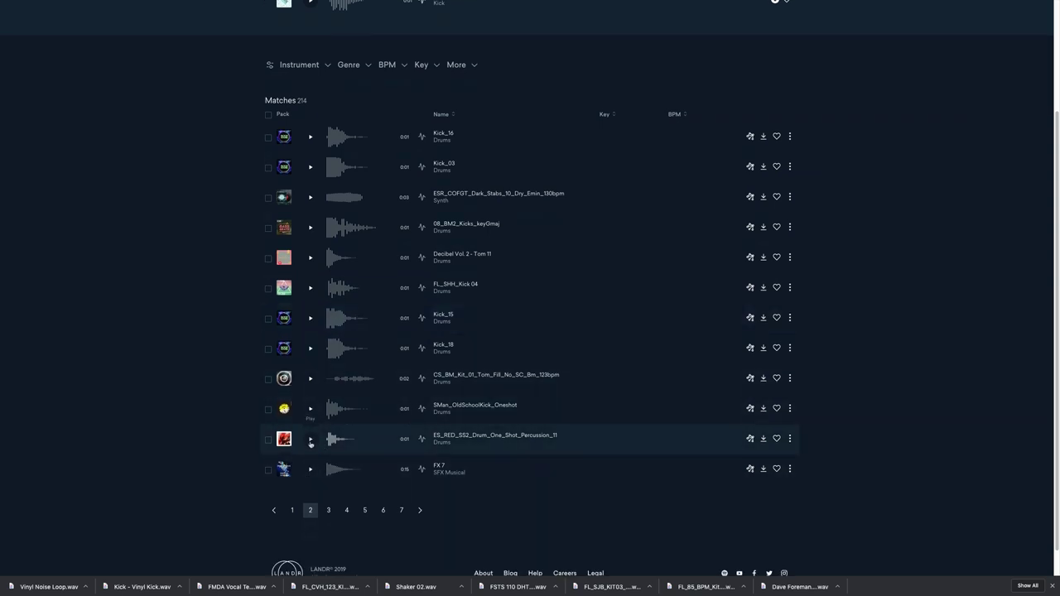
left_click(763, 438)
left_click(611, 308)
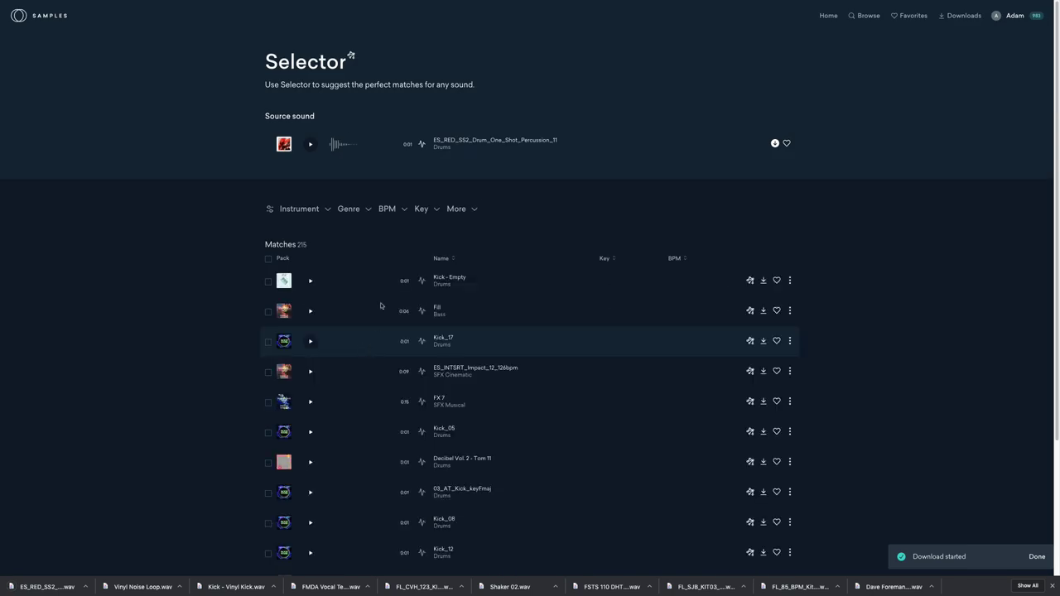
- Limit the matches to the Hip Hop genre and download L_SNARE_005
left_click(296, 208)
left_click(370, 210)
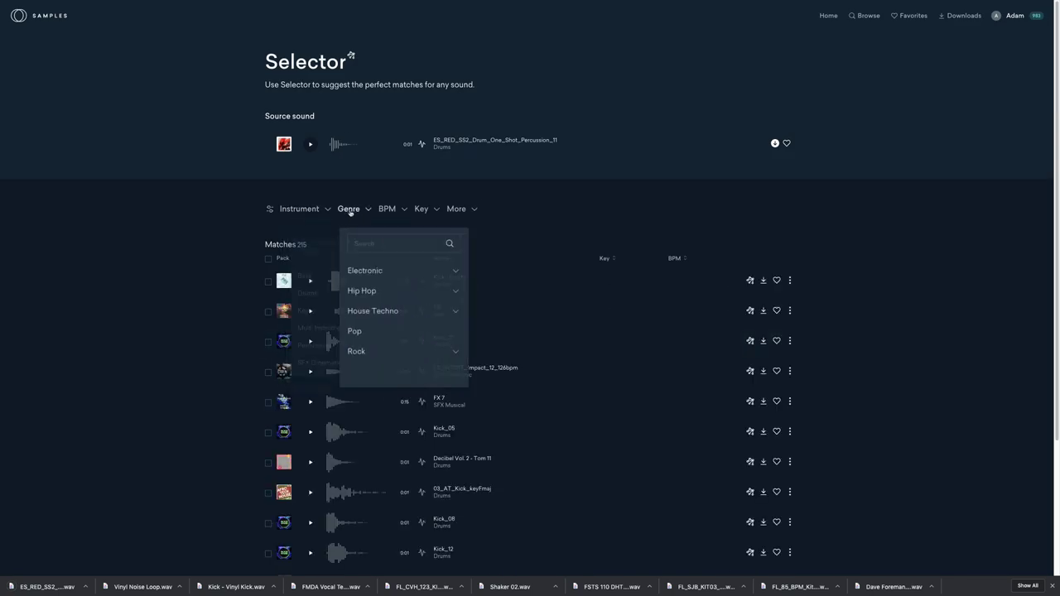
left_click(390, 291)
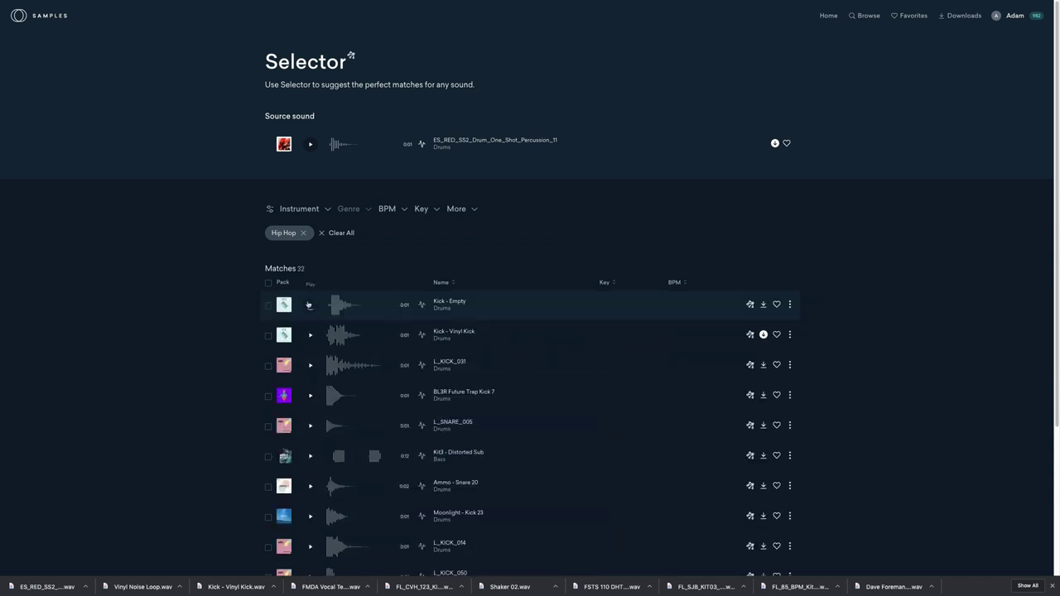
scroll(324, 367, "down", 1)
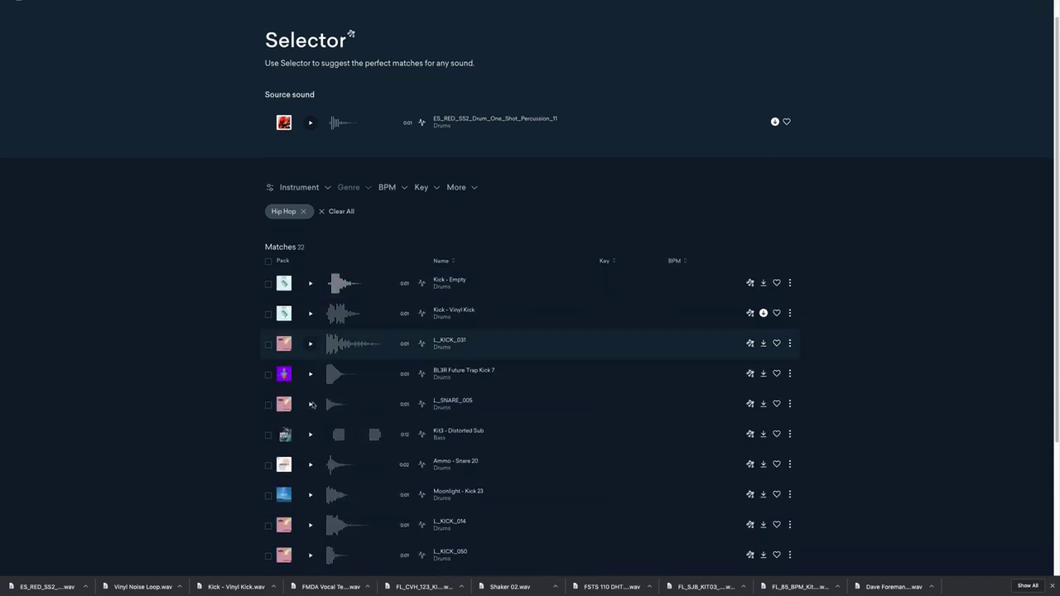
left_click(763, 404)
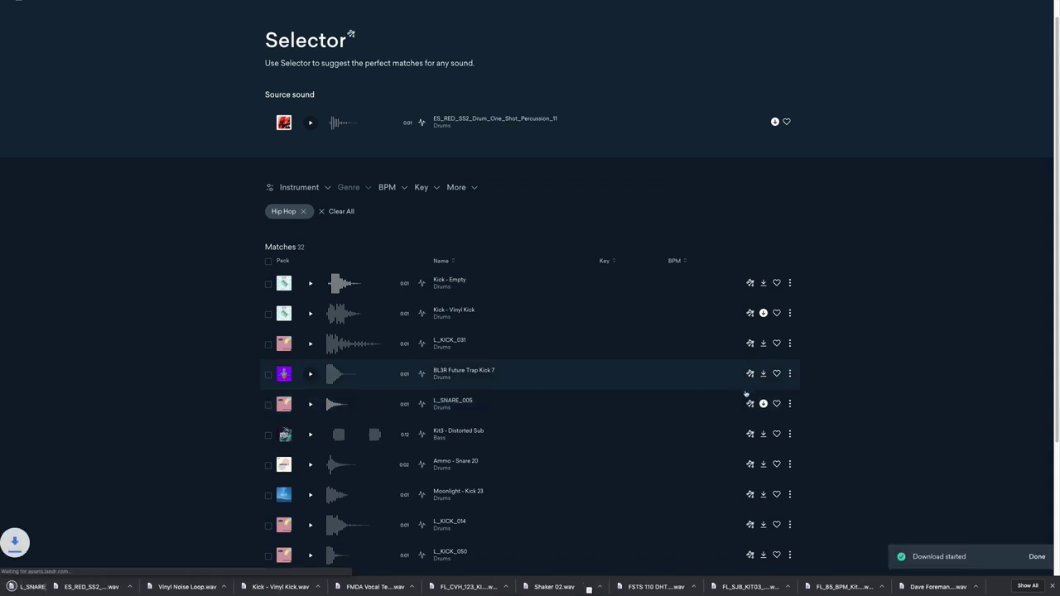
- Preview Moonlight - Kick 12, AASH_Kick_Garden and Kick - Slug 2, then download Perc - 5
scroll(310, 356, "down", 4)
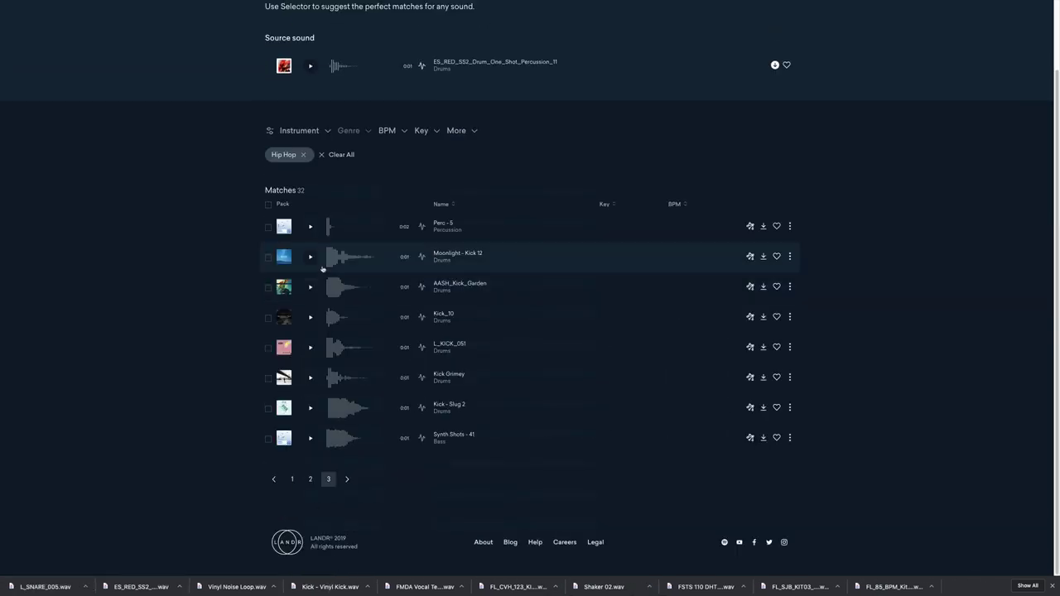
left_click(310, 260)
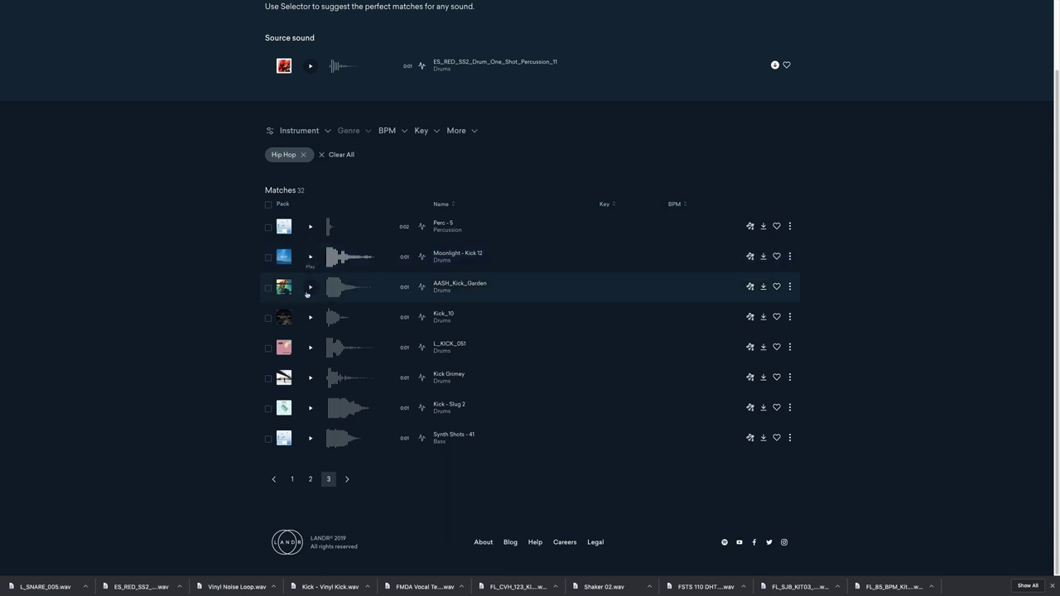
left_click(307, 290)
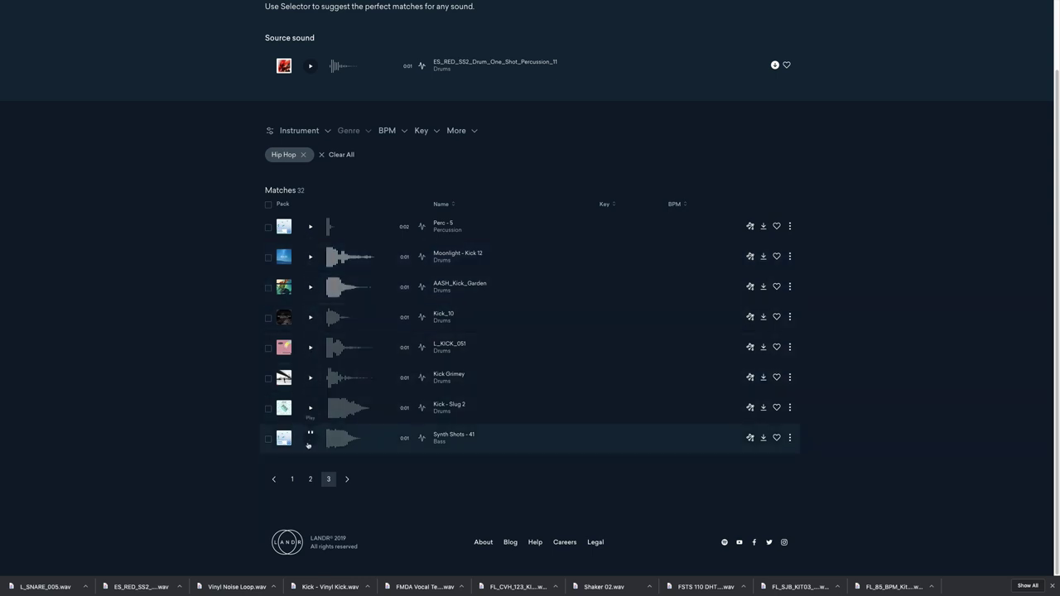
left_click(308, 410)
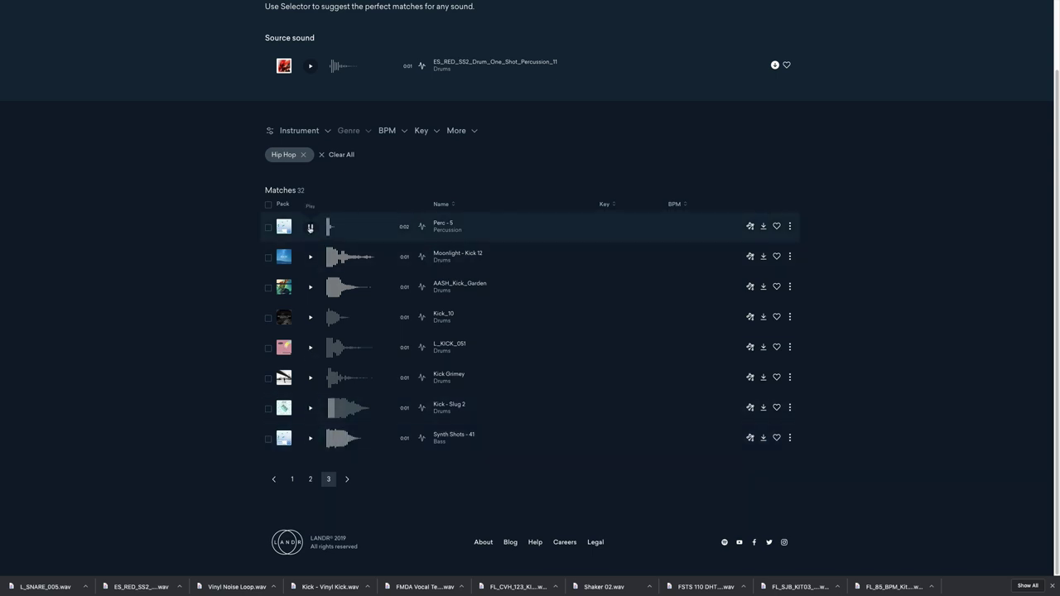
left_click(763, 226)
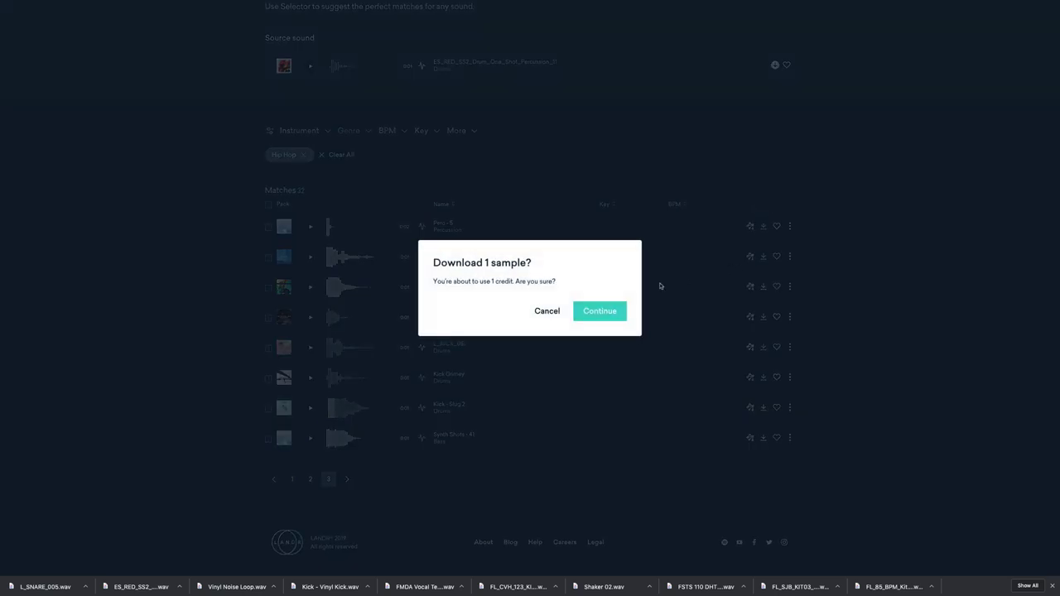
left_click(605, 310)
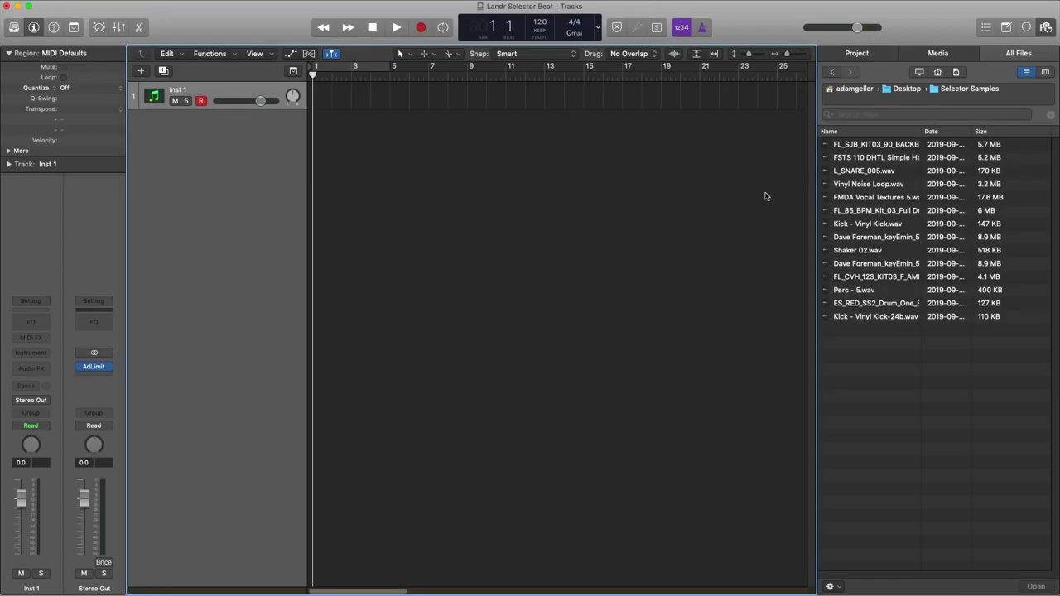
- Audition the Vinyl Noise, Vocal Textures, kit loop, Shaker 02 and Vinyl Kick samples in the browser
left_click(852, 185)
left_click(857, 198)
left_click(862, 212)
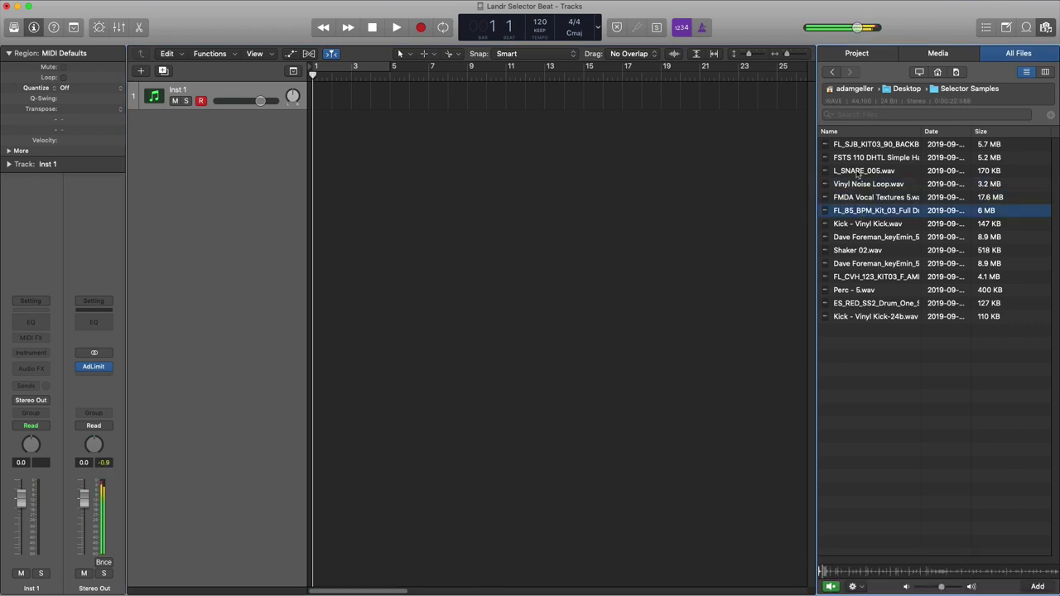
left_click(862, 145)
left_click(869, 159)
left_click(874, 251)
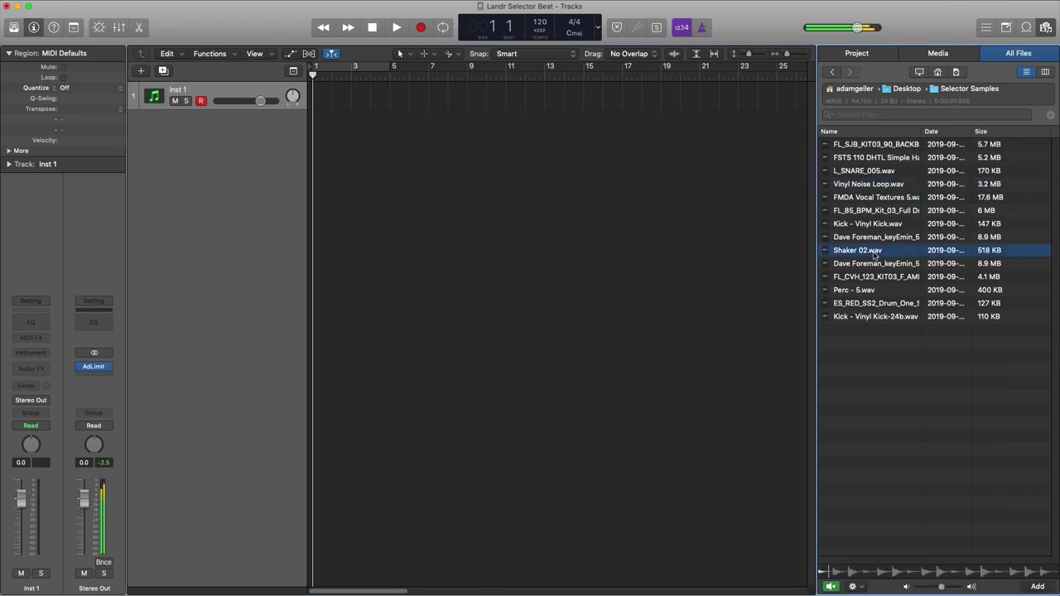
key("Up")
key("Up")
- Place the keyEmin 57bpm keys loop on its own audio track at bar 1
left_click(871, 238)
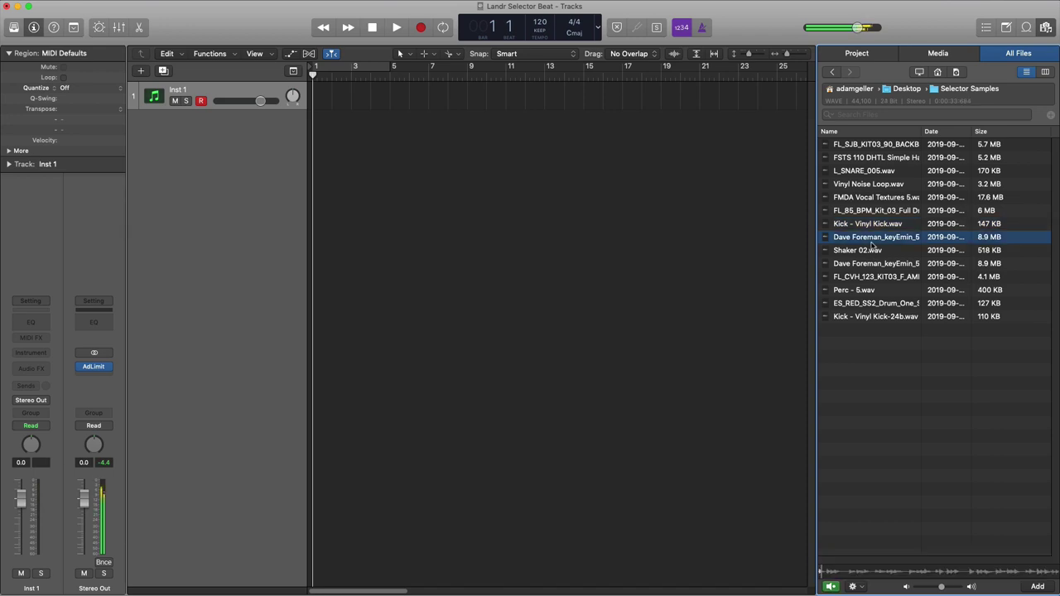
left_click_drag(873, 243, 310, 180)
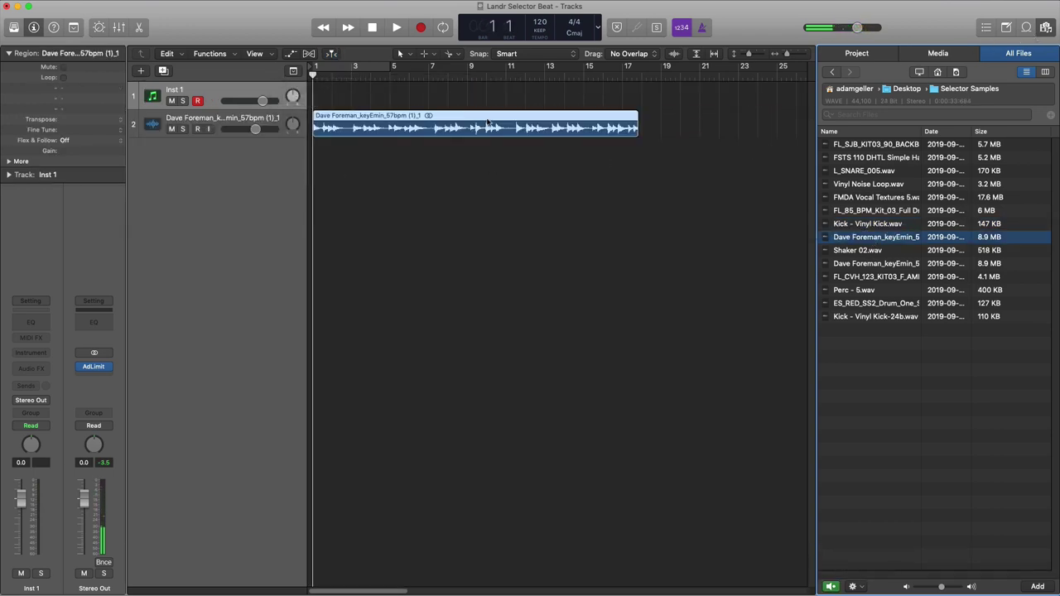
left_click(241, 95)
- Delete the empty Inst 1 track and set the project tempo to 57 bpm
key("super+BackSpace")
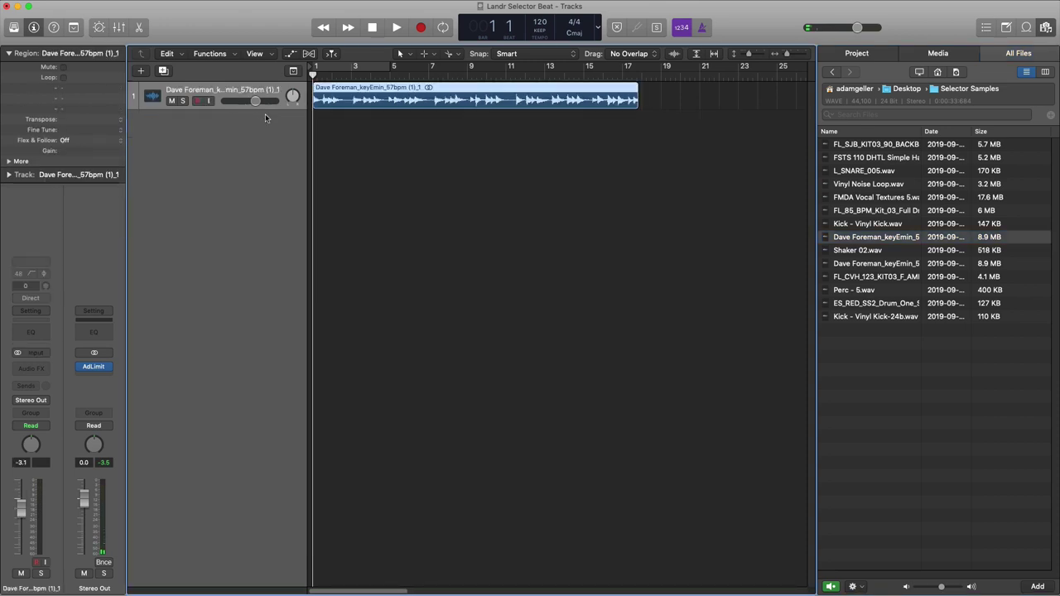
double_click(535, 24)
type("57")
key("Return")
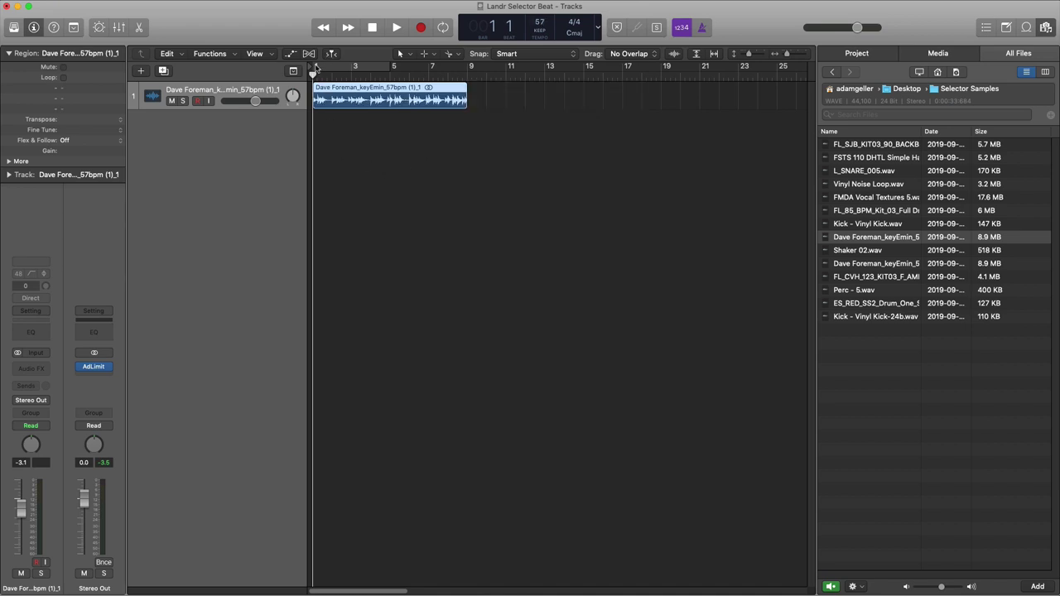
- Cycle bars 1 to 9 and play the keys loop
left_click_drag(315, 70, 468, 68)
key("space")
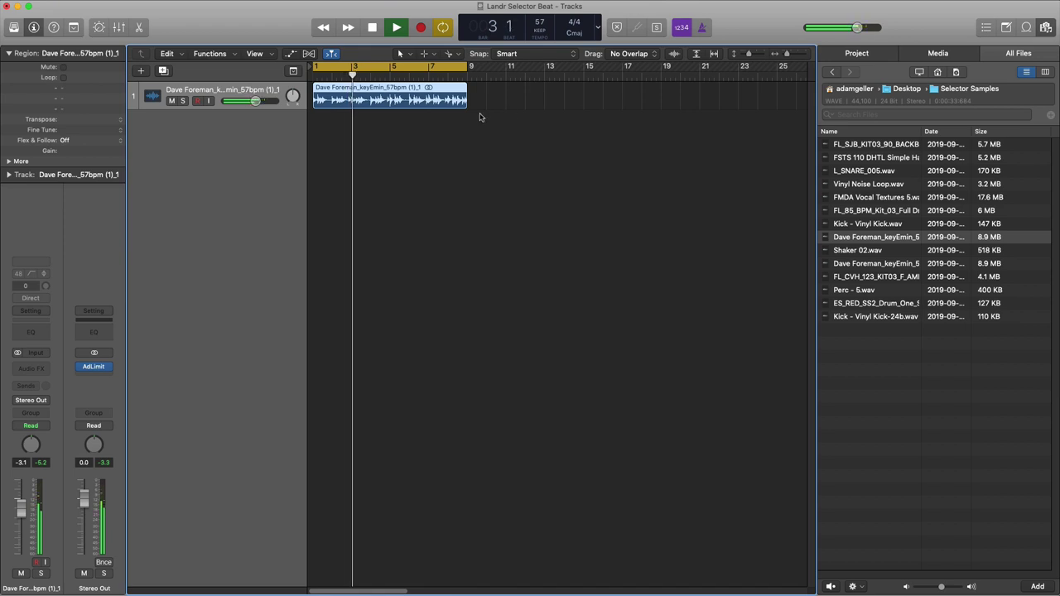
scroll(479, 116, "up", 5)
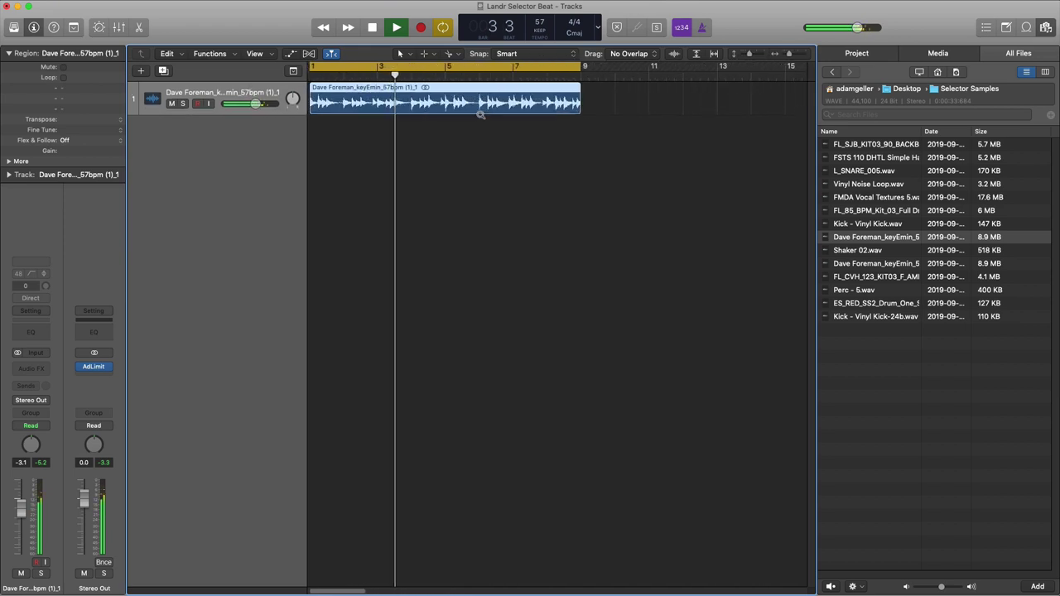
scroll(481, 116, "up", 2)
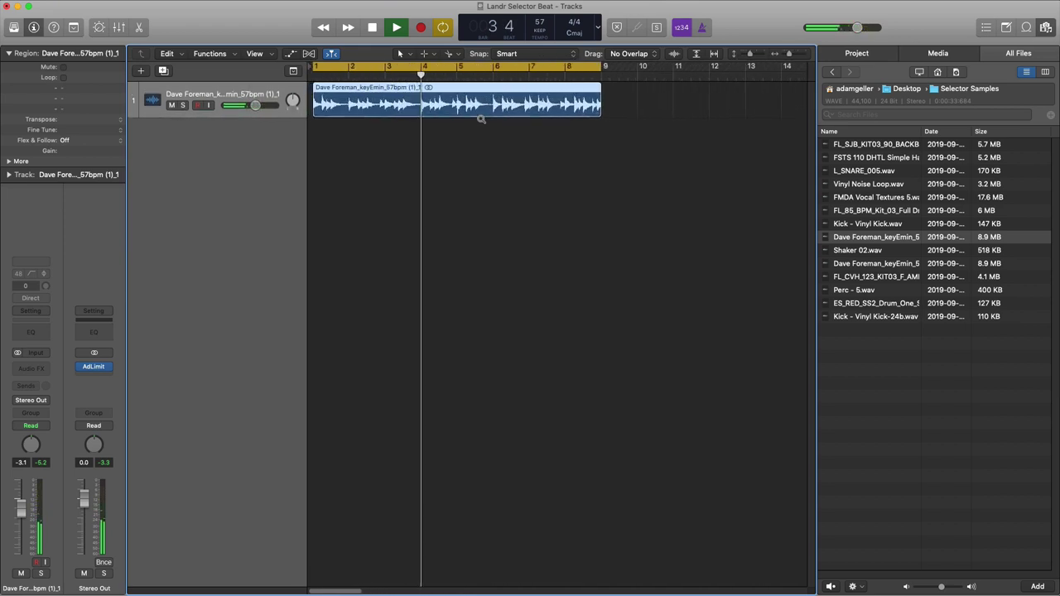
scroll(481, 119, "up", 4)
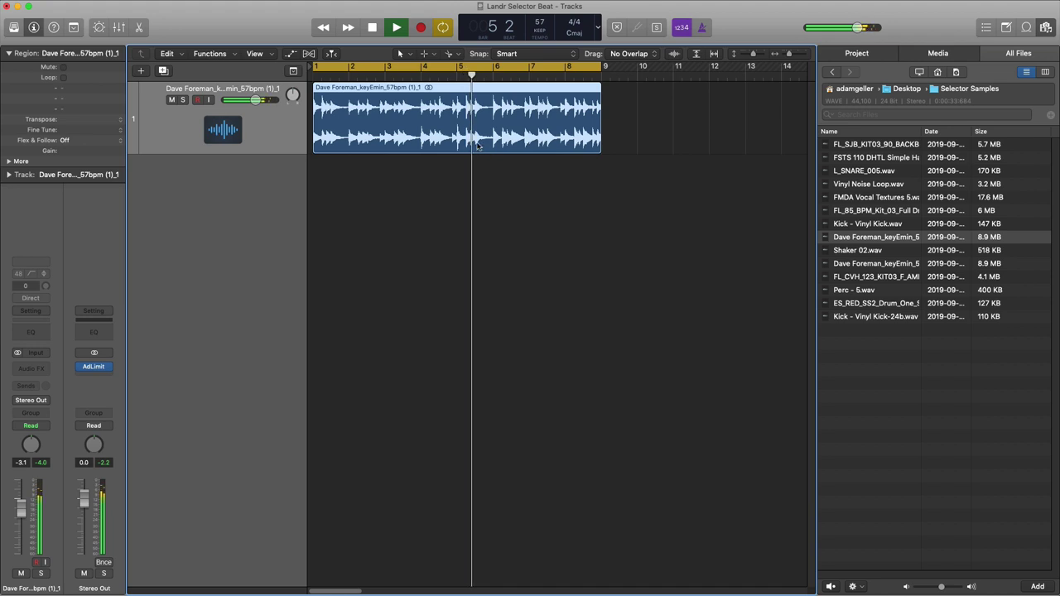
- Cut the keys region at bar 5, delete the second half, and cycle bars 1–5
key("space")
left_click(480, 130, "super")
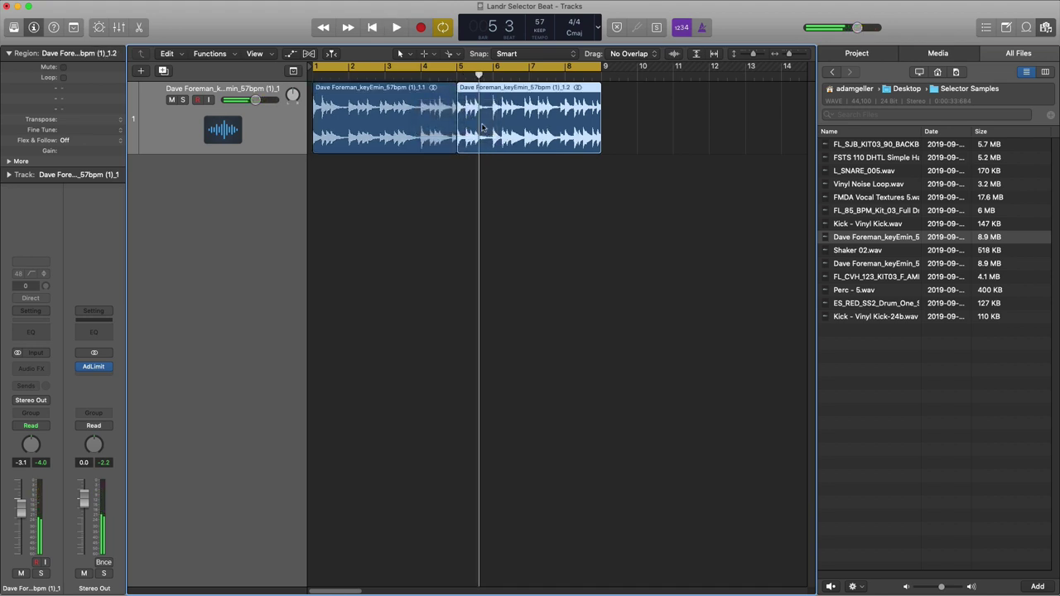
key("Delete")
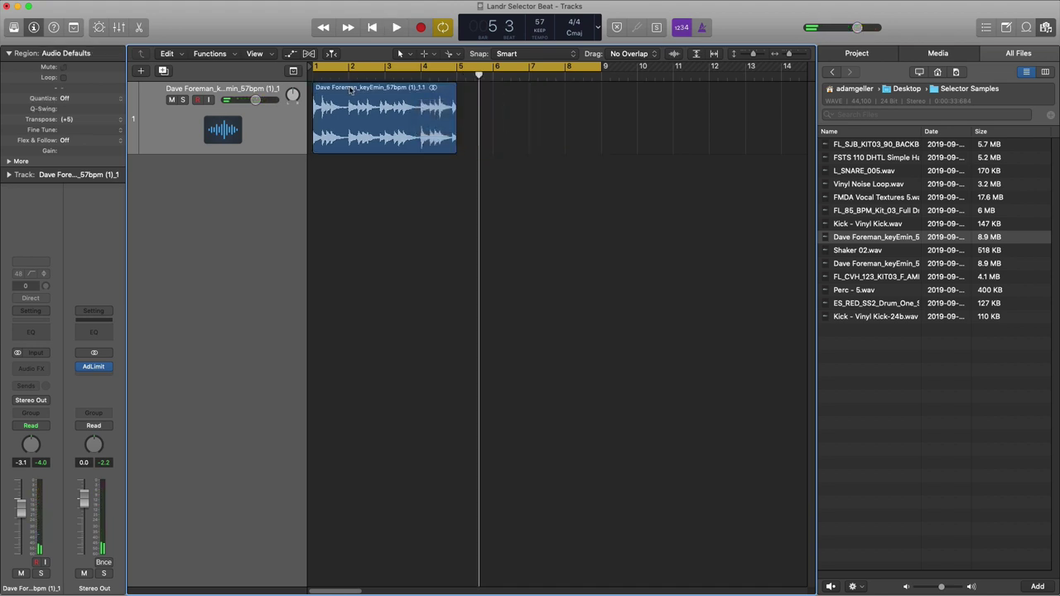
left_click(346, 69)
left_click_drag(316, 71, 460, 71)
key("space")
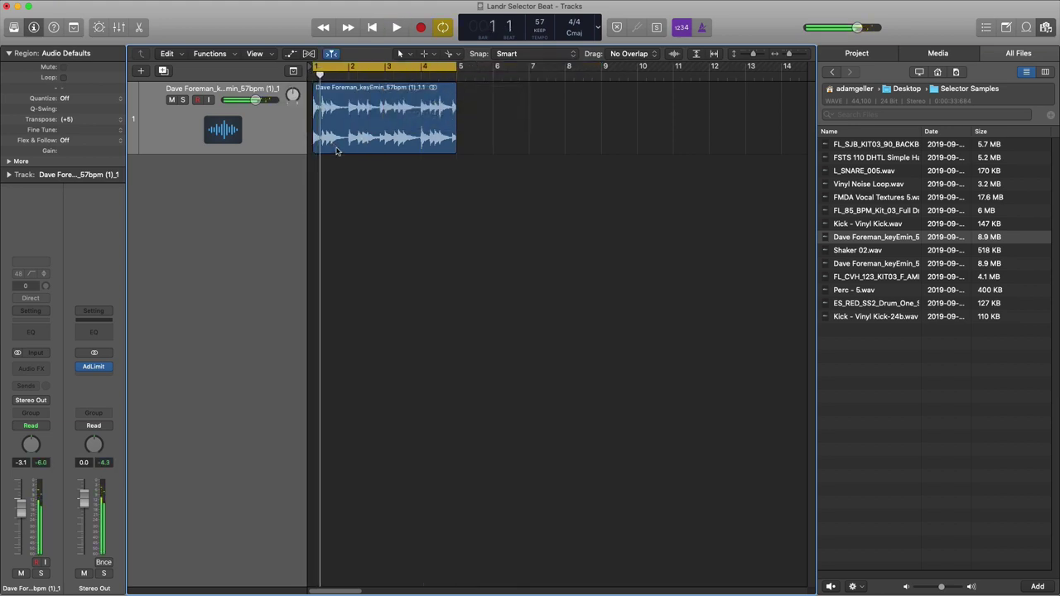
left_click(848, 186)
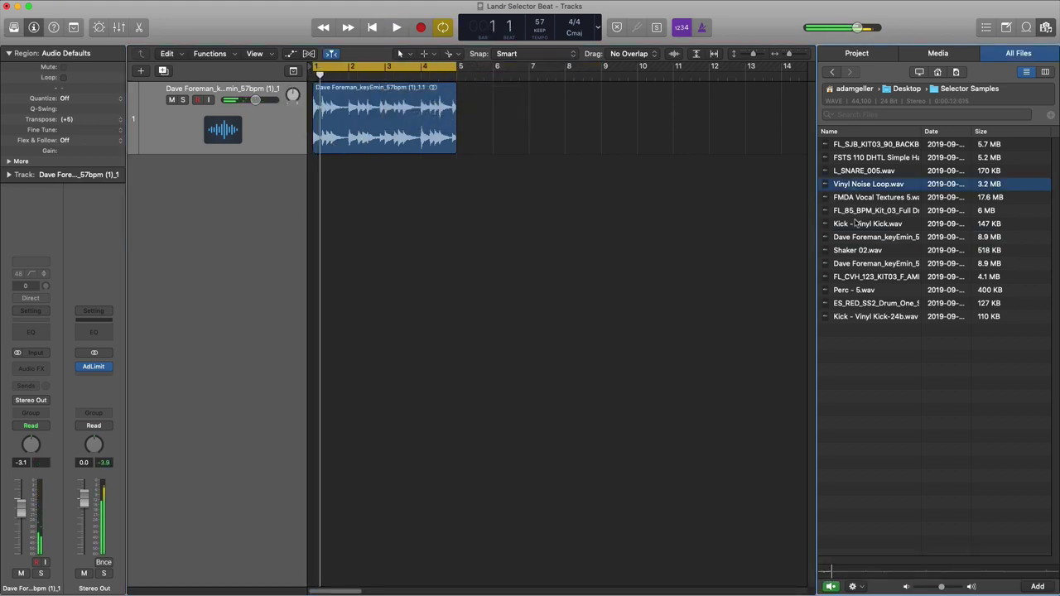
left_click(858, 225)
left_click(864, 276)
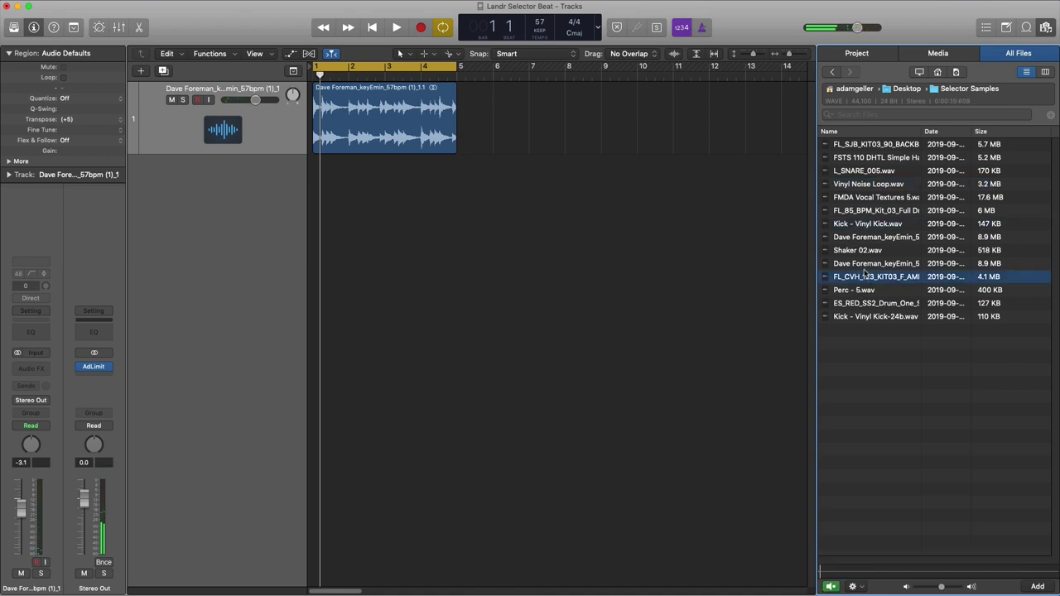
left_click(866, 265)
left_click(863, 238)
left_click(865, 224)
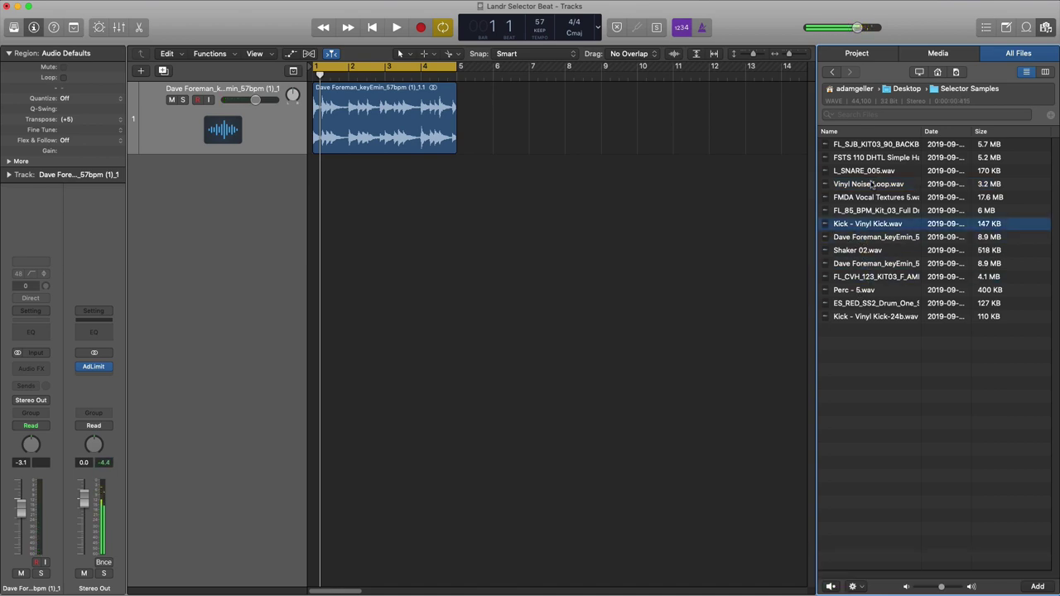
left_click(866, 185)
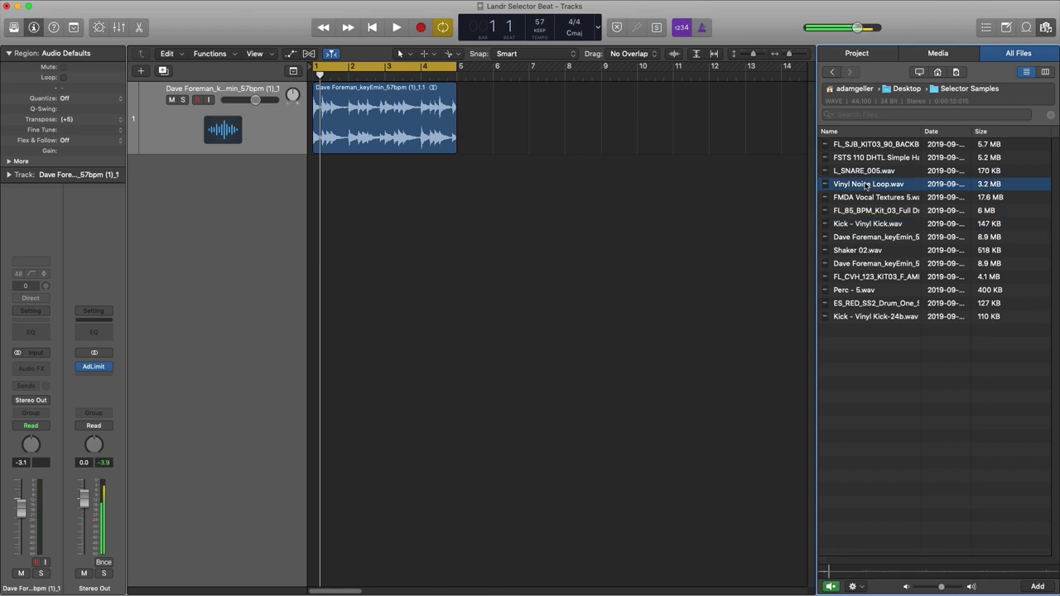
- Add Vinyl Noise Loop as a new track at bar 1 and audition it soloed
left_click_drag(862, 189, 354, 199)
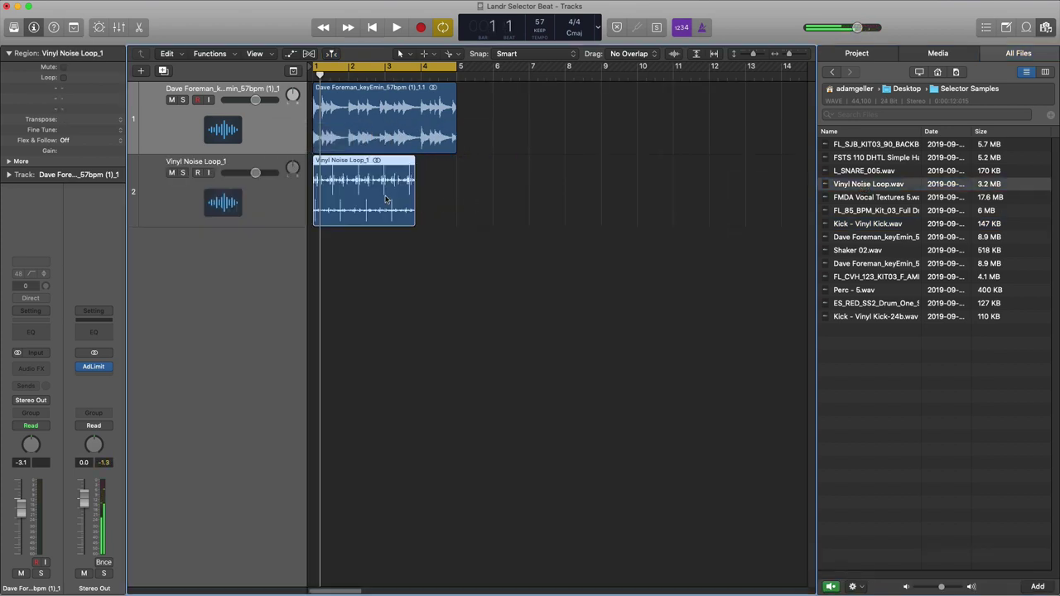
key("space")
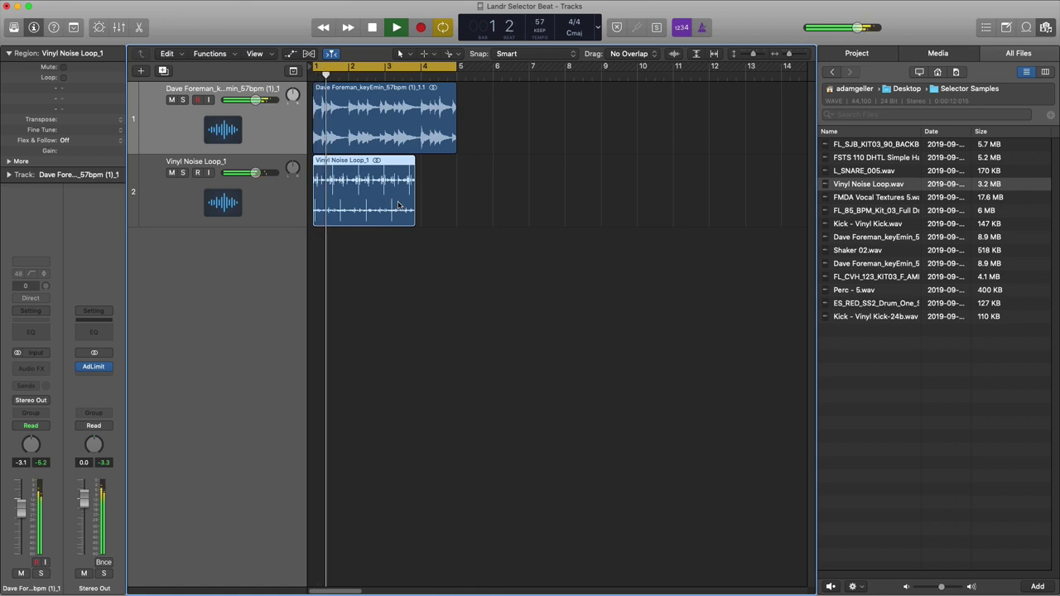
left_click(183, 173)
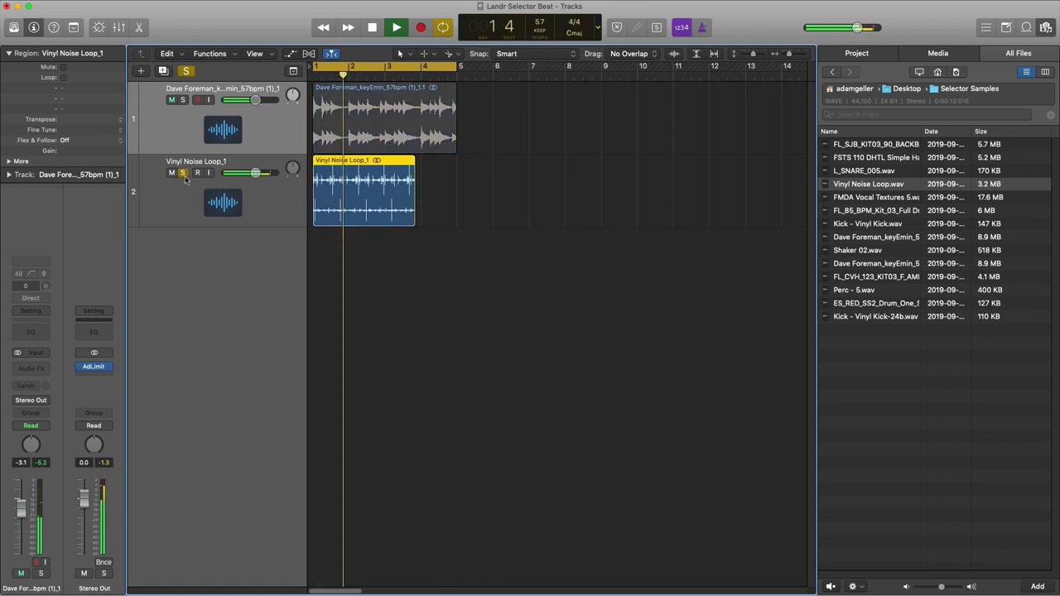
key("space")
- Stretch the vinyl loop to end at bar 5 and lower its track to -8.4 dB
left_click_drag(412, 203, 453, 205)
key("space")
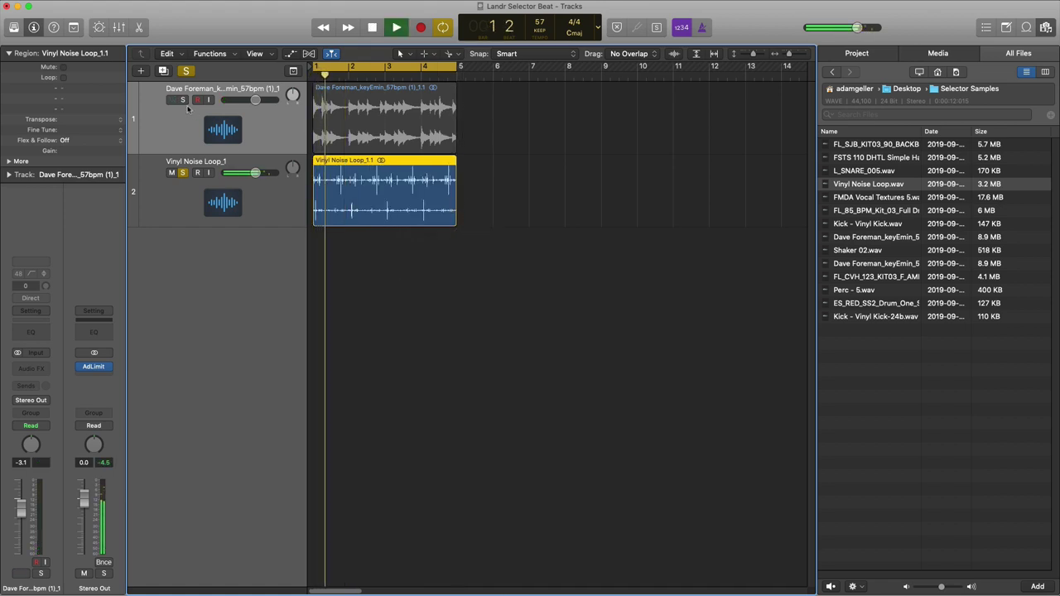
left_click(183, 101)
left_click_drag(256, 179, 249, 179)
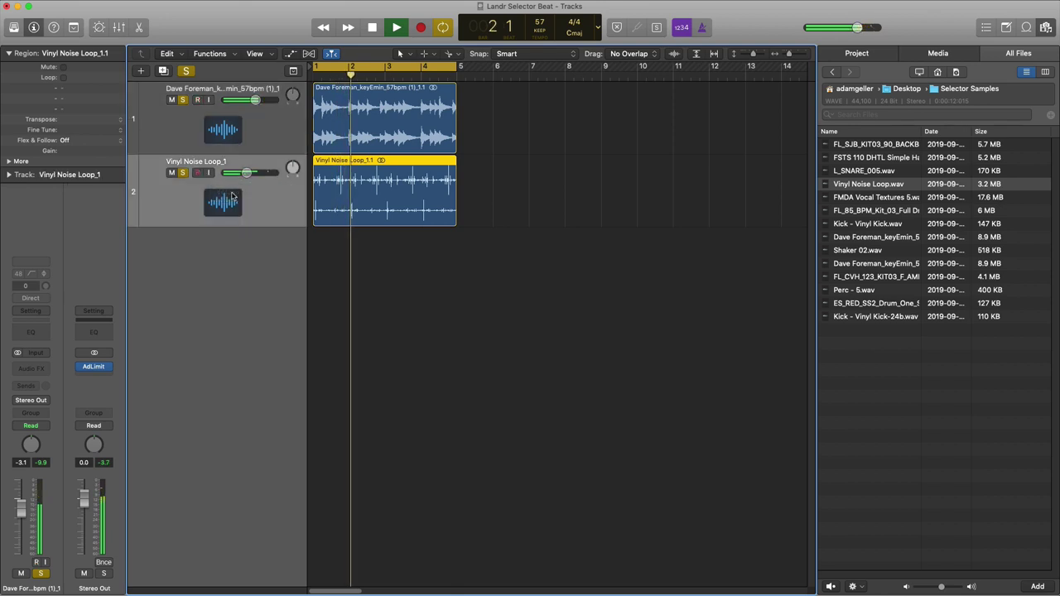
- Band-limit the vinyl track with Channel EQ, pulling the high cut down to about 8500 Hz
left_click(33, 334)
left_click_drag(99, 188, 307, 189)
left_click(579, 74)
left_click_drag(596, 175, 521, 184)
left_click_drag(266, 185, 199, 185)
left_click(63, 75)
left_click(17, 17)
key("super+Up")
key("super+Up")
key("super+Up")
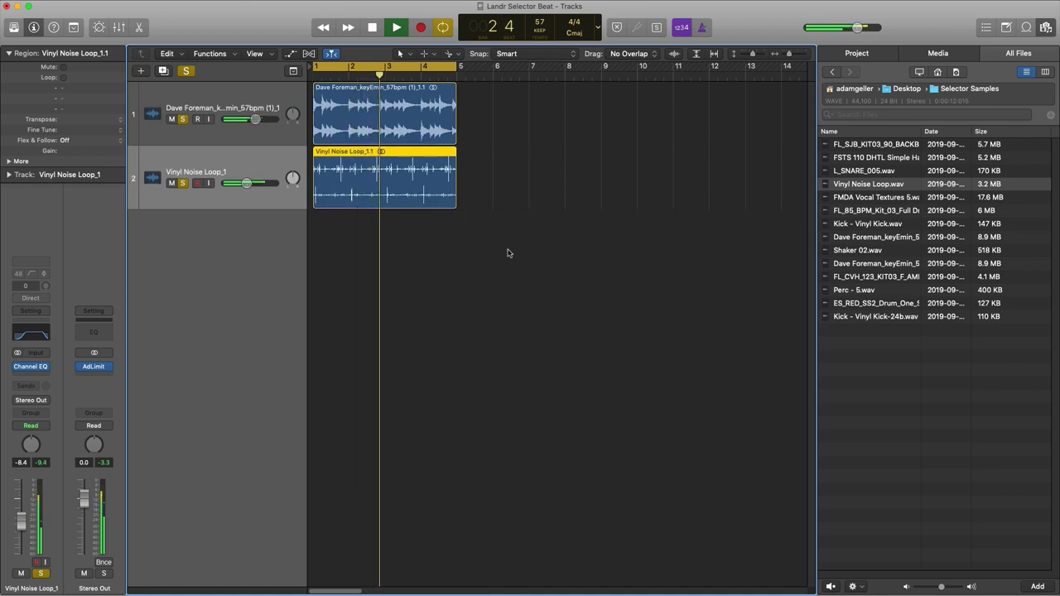
key("space")
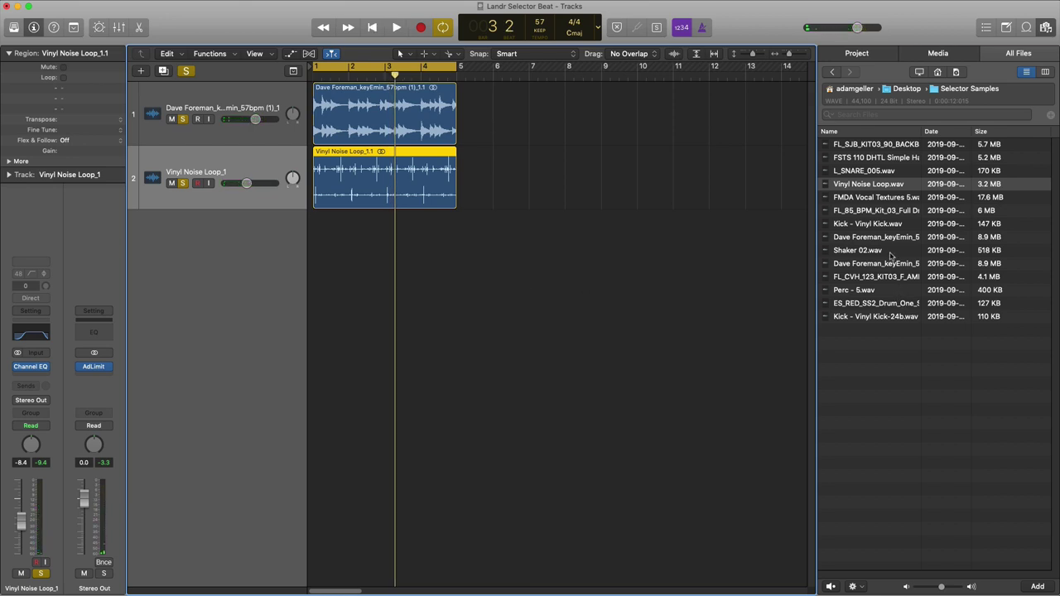
- Add the FL_CVH_123 ambience loop as a third track and audition it soloed
left_click(844, 279)
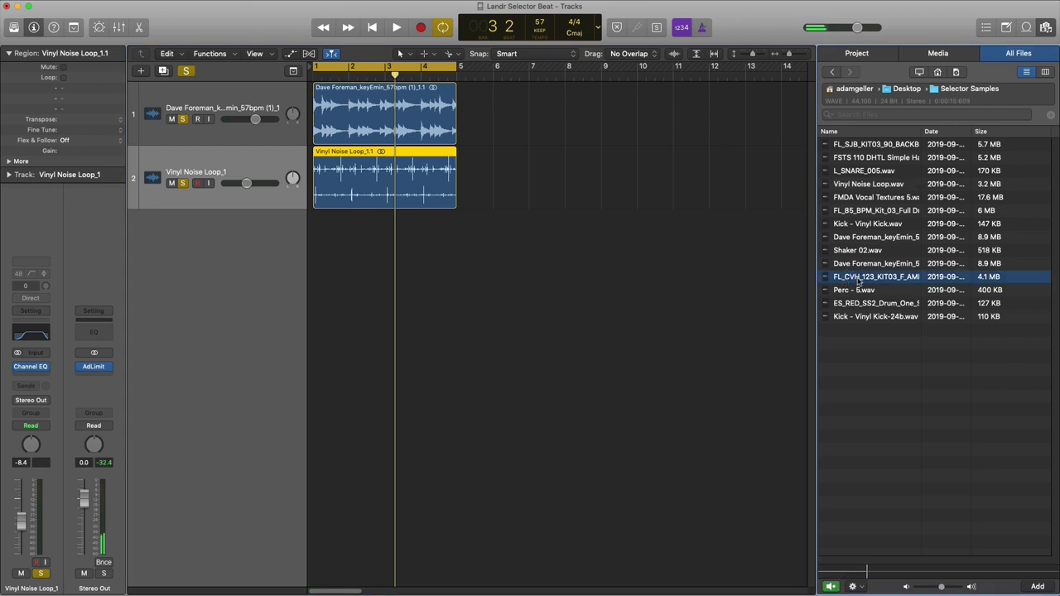
left_click_drag(858, 282, 316, 250)
key("space")
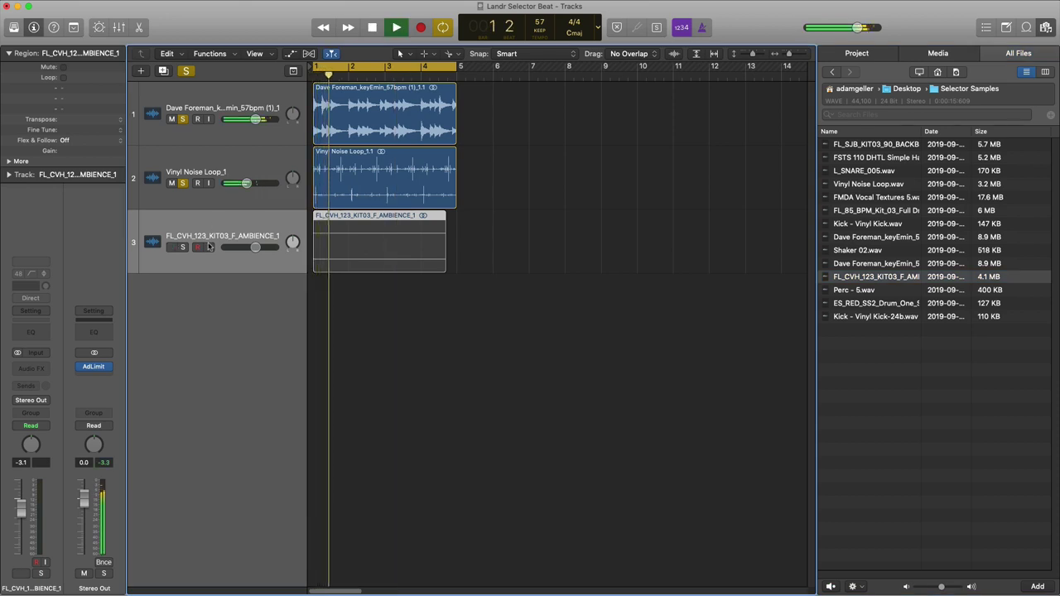
left_click(182, 247)
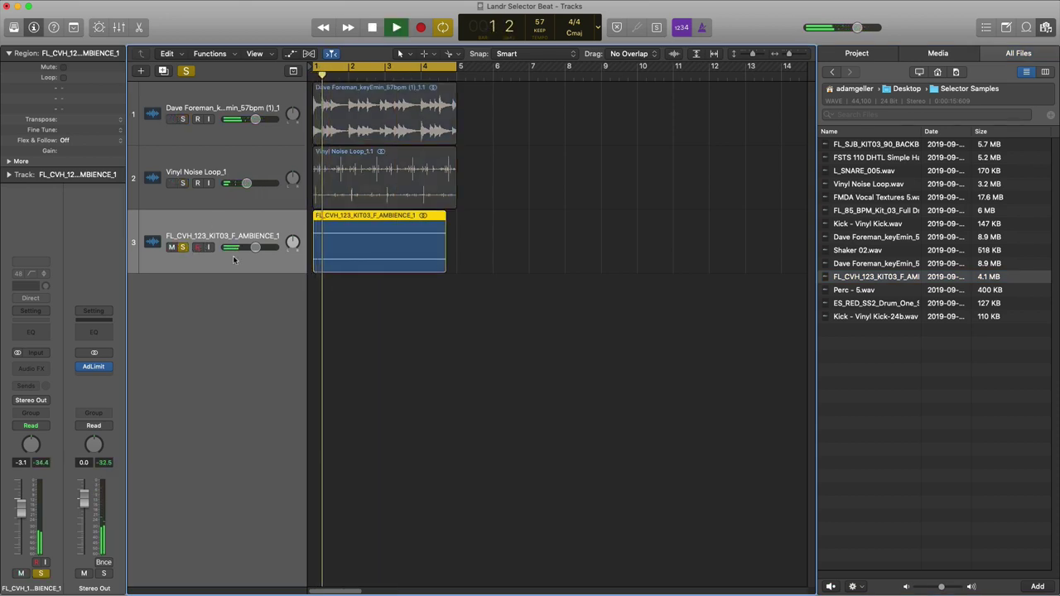
key("space")
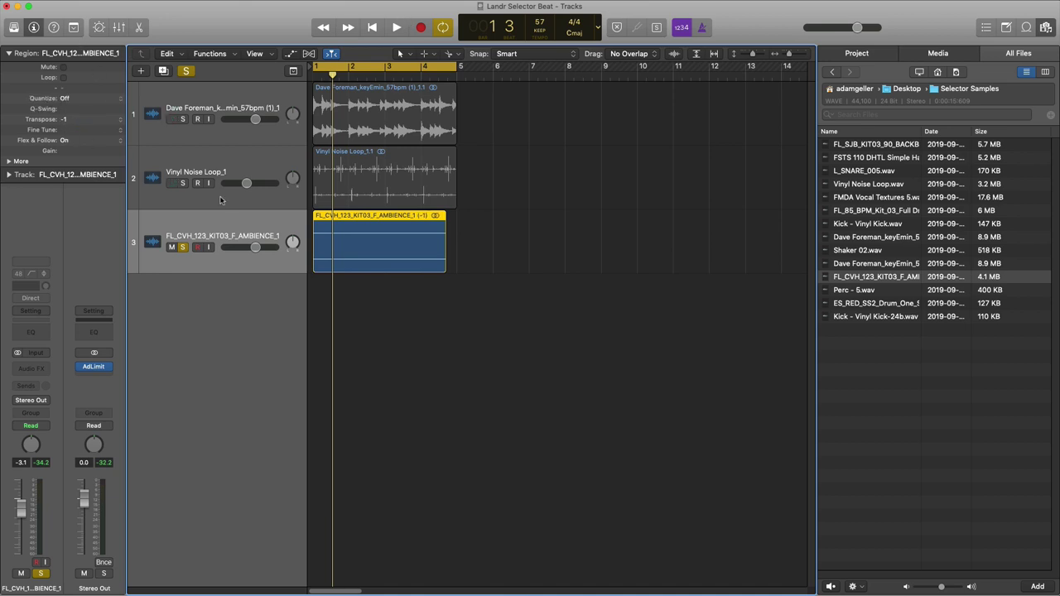
- Stretch the ambience region to bar 5 and lower its volume to -5.0 dB
key("space")
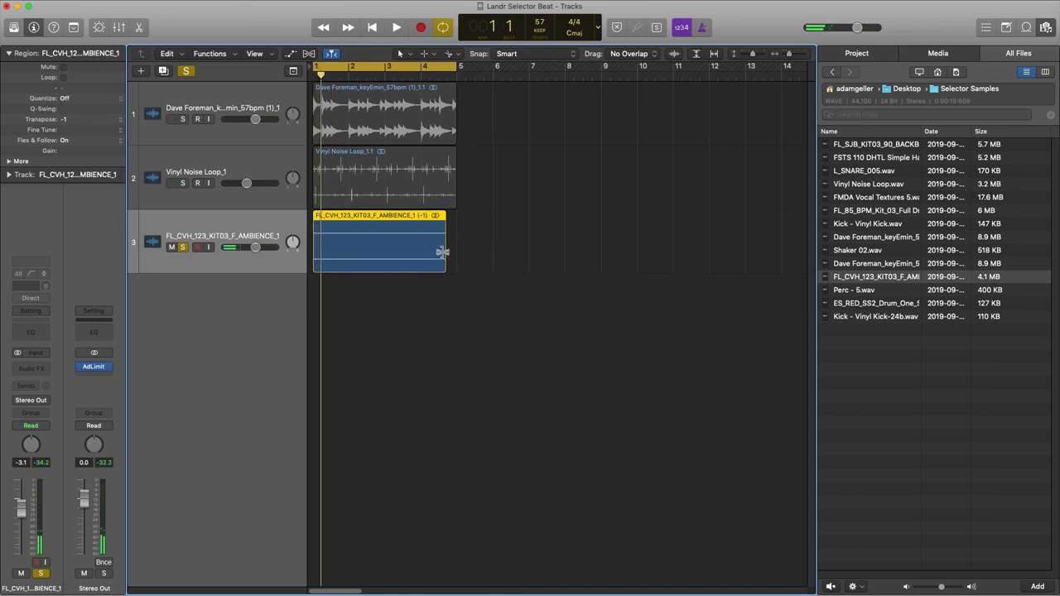
left_click_drag(444, 253, 451, 253)
key("space")
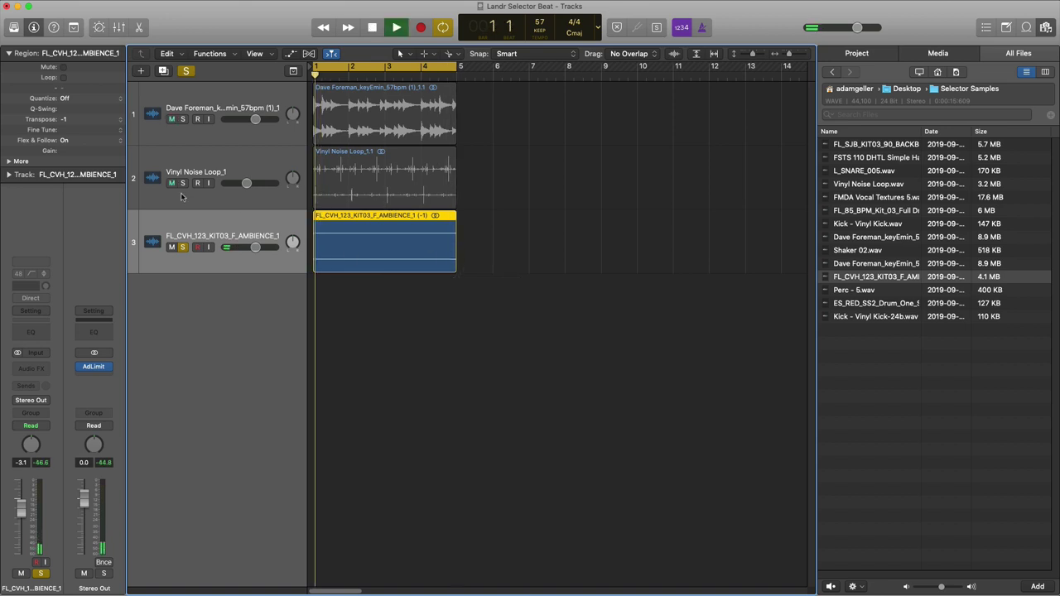
left_click(187, 152)
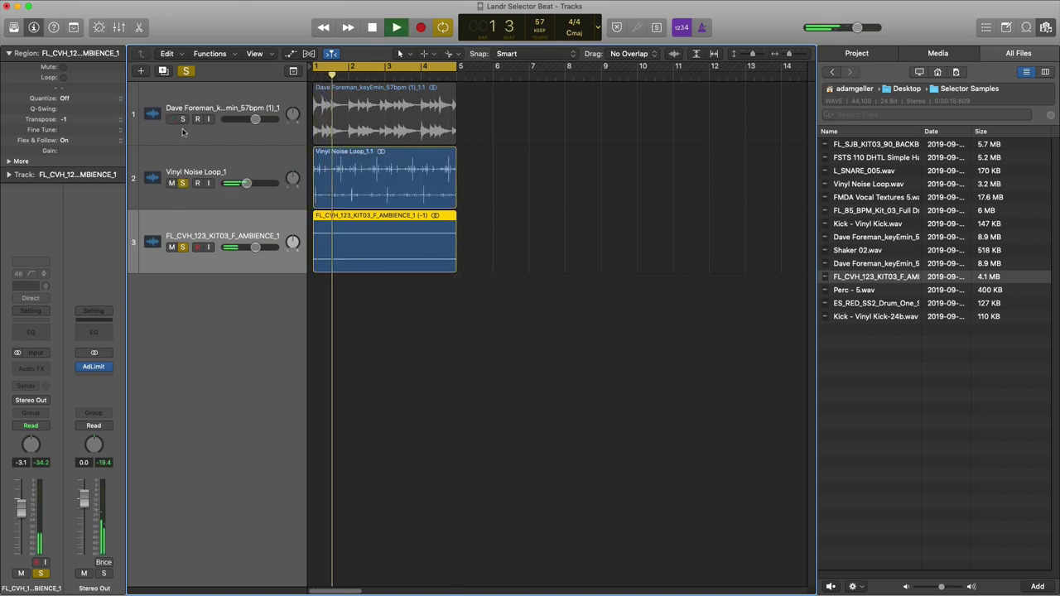
left_click_drag(255, 248, 252, 248)
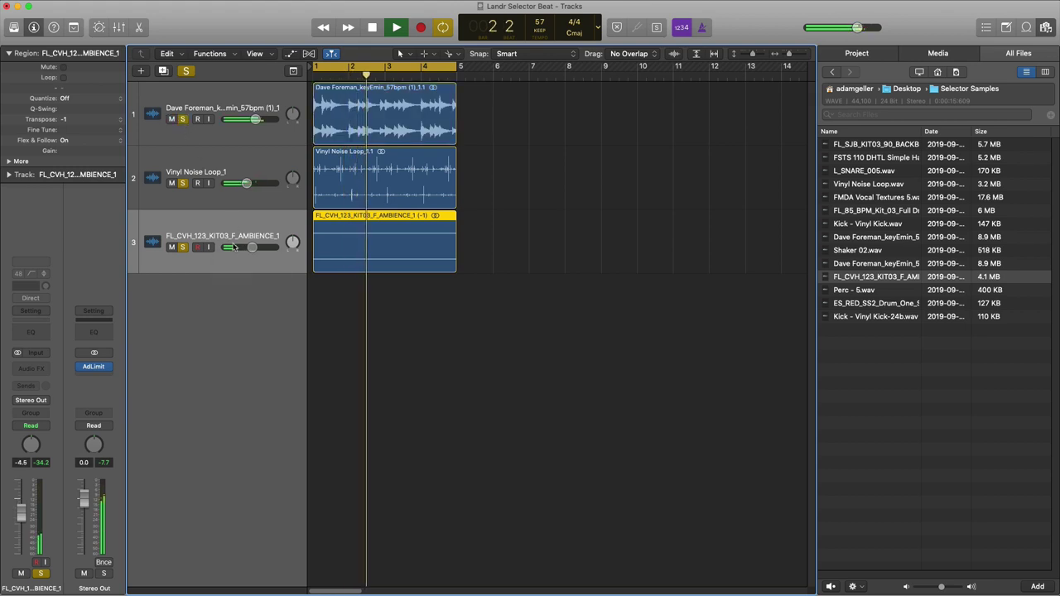
left_click_drag(252, 248, 251, 248)
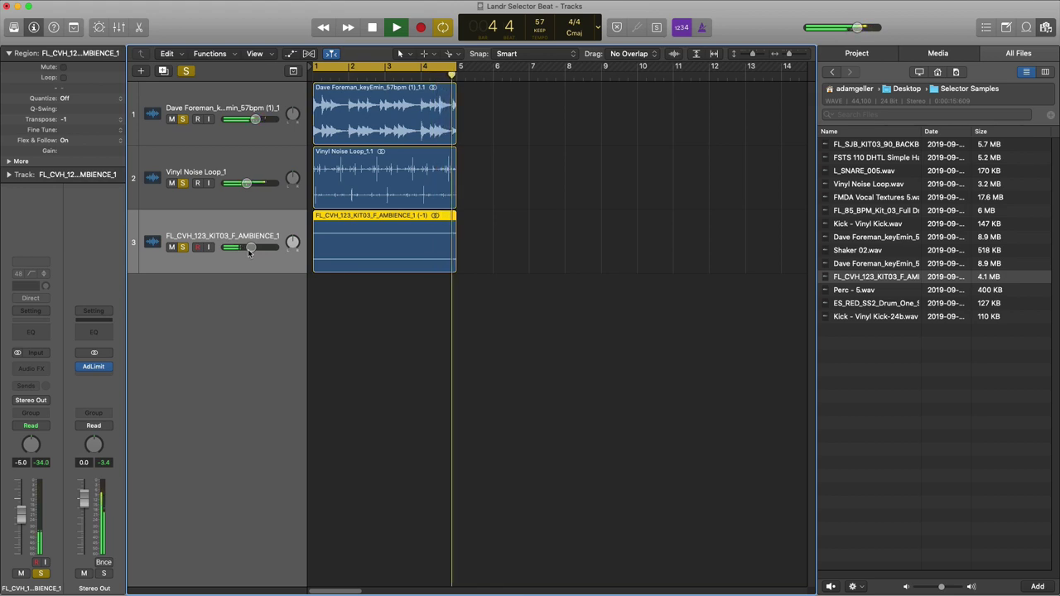
- Add the FSTS 110 DHTL Simple Hats loop as a fourth track
left_click(880, 213)
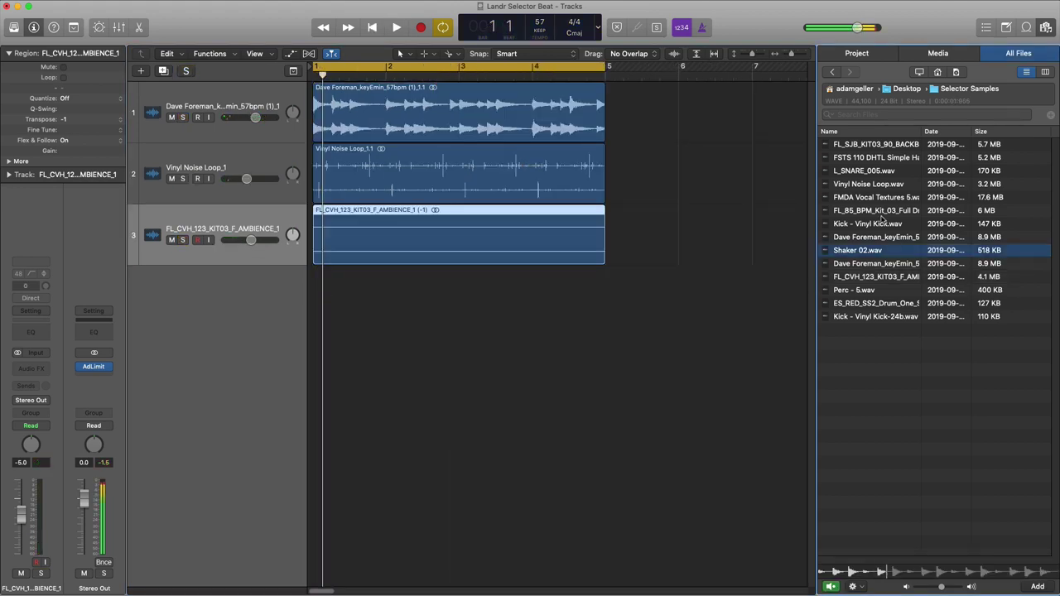
left_click(880, 171)
left_click_drag(883, 158, 258, 335)
key("space")
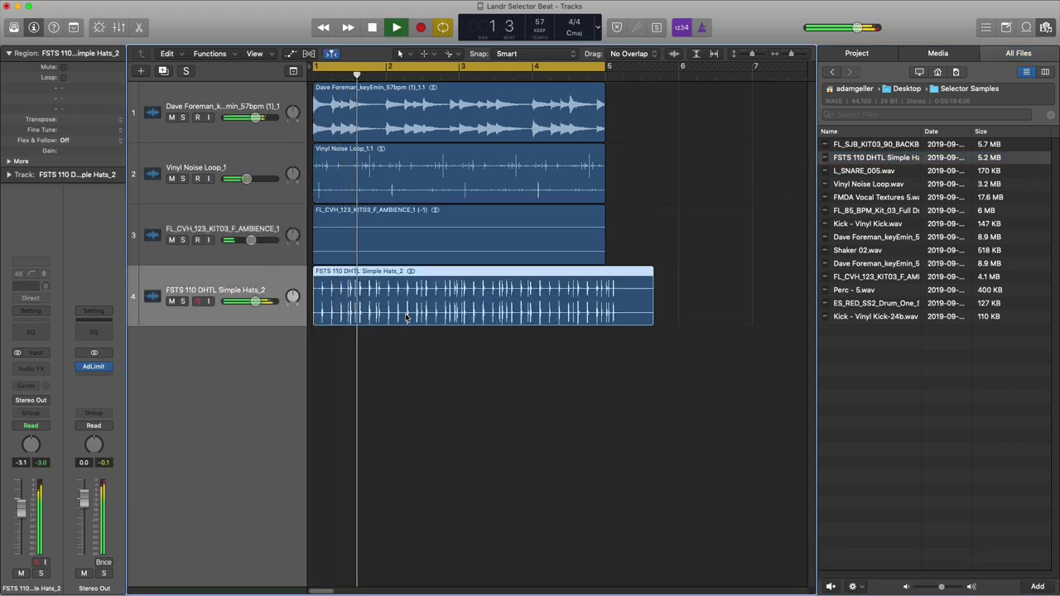
- Split the hats region at bar 3, delete the rest, and time-stretch it shorter
key("super+Right")
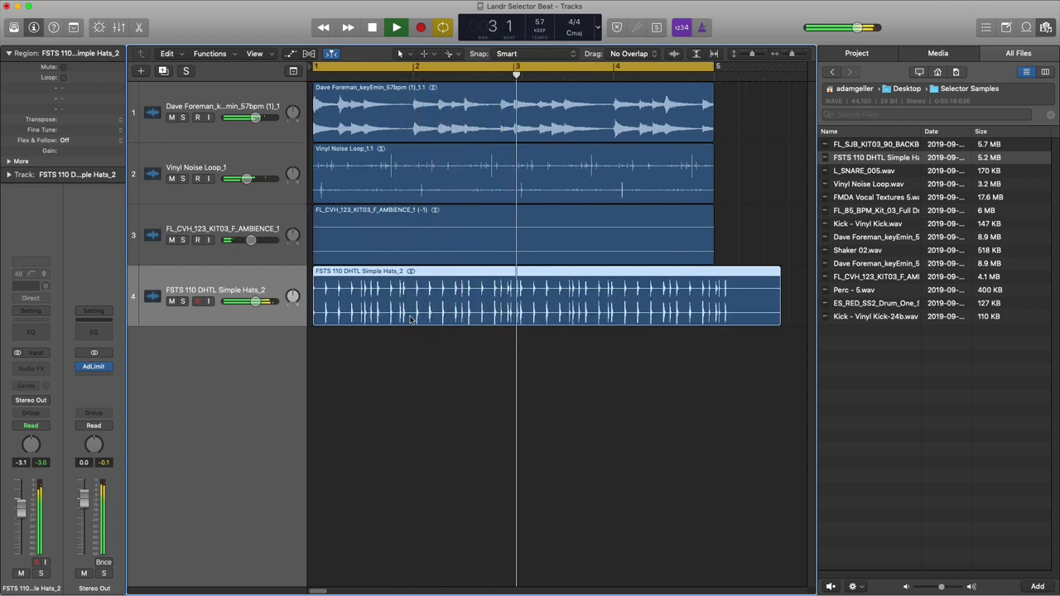
key("space")
key("super+Right")
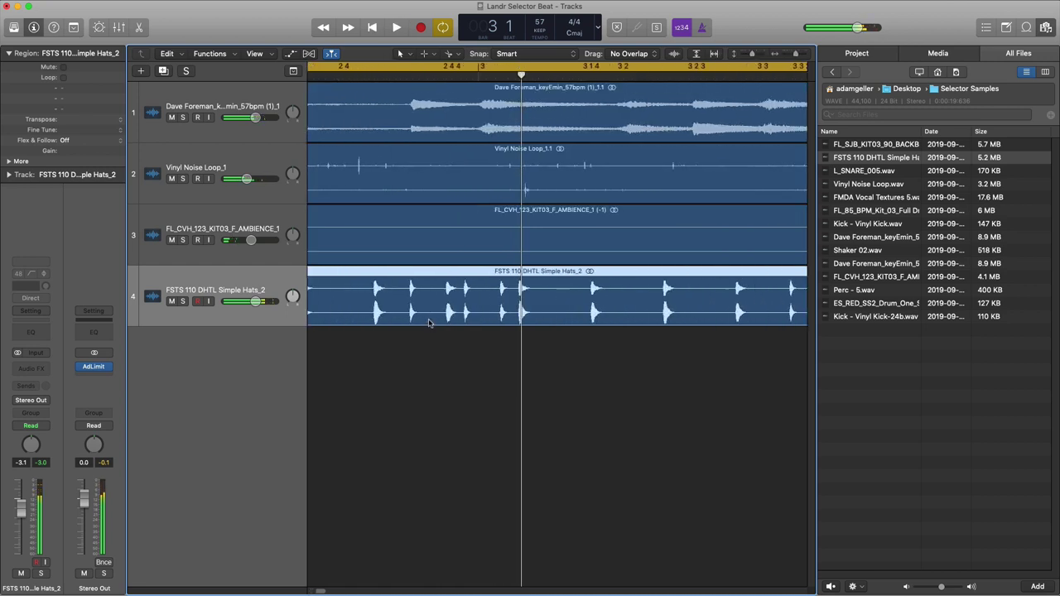
left_click(519, 299)
left_click(547, 297)
key("Delete")
mouse_move(511, 306)
left_mouse_down()
mouse_move(468, 308)
mouse_move(498, 321)
left_mouse_up()
- Repeat the hats region once so it fills the four-bar loop
key("super+Left")
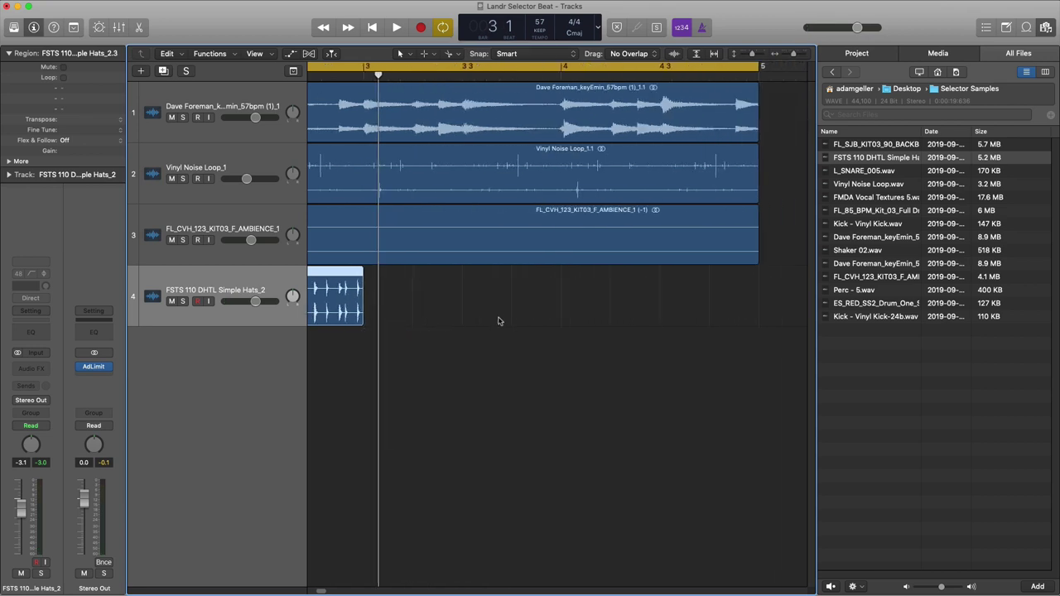
key("space")
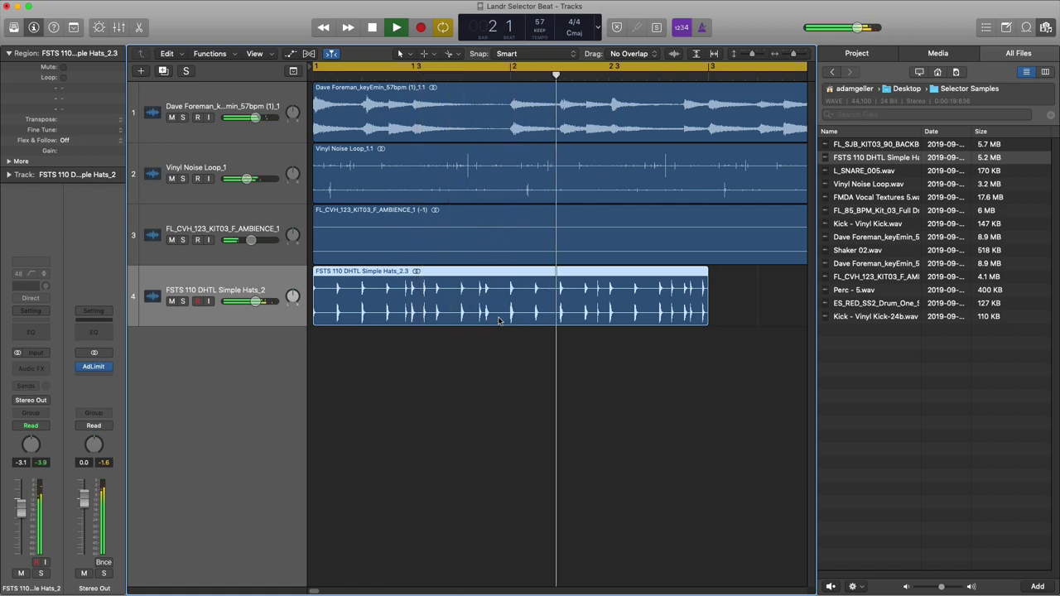
key("super+Left")
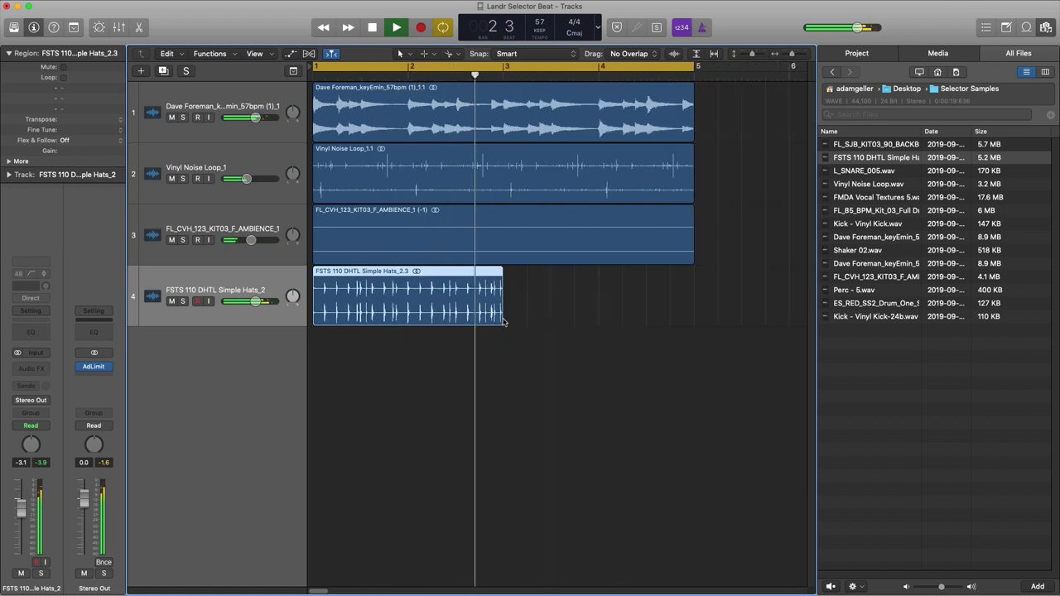
key("super+Left")
key("super+r")
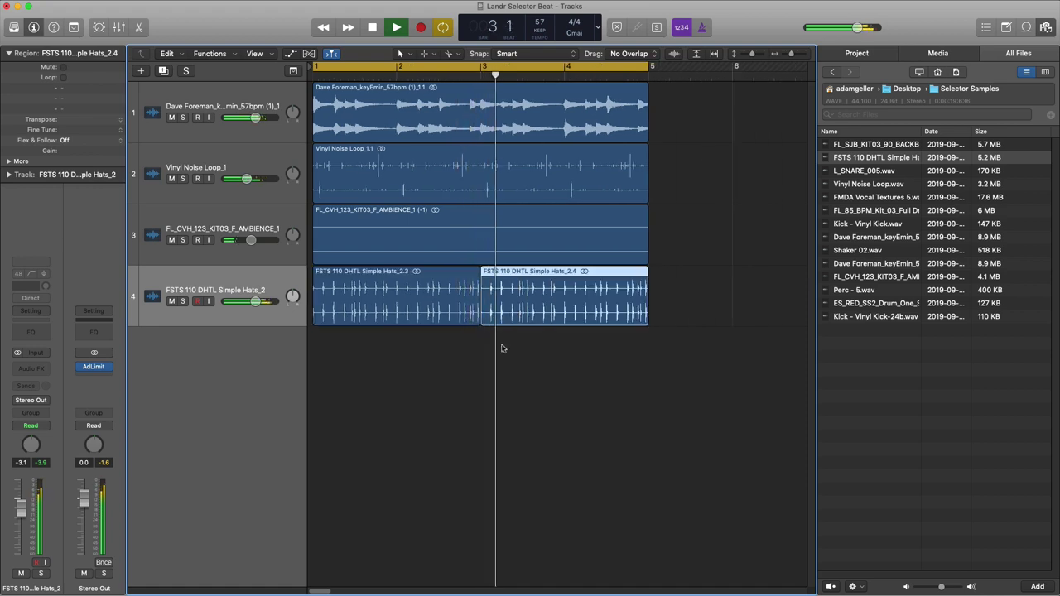
key("space")
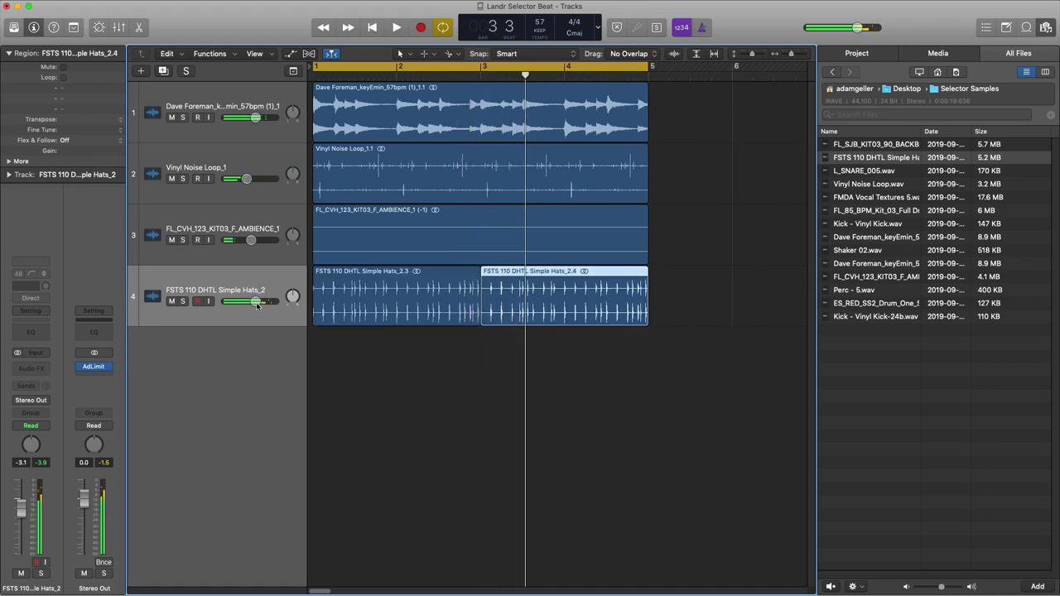
- Insert a stereo Sample Delay on the hats track
left_click_drag(257, 304, 252, 303)
left_click(38, 369)
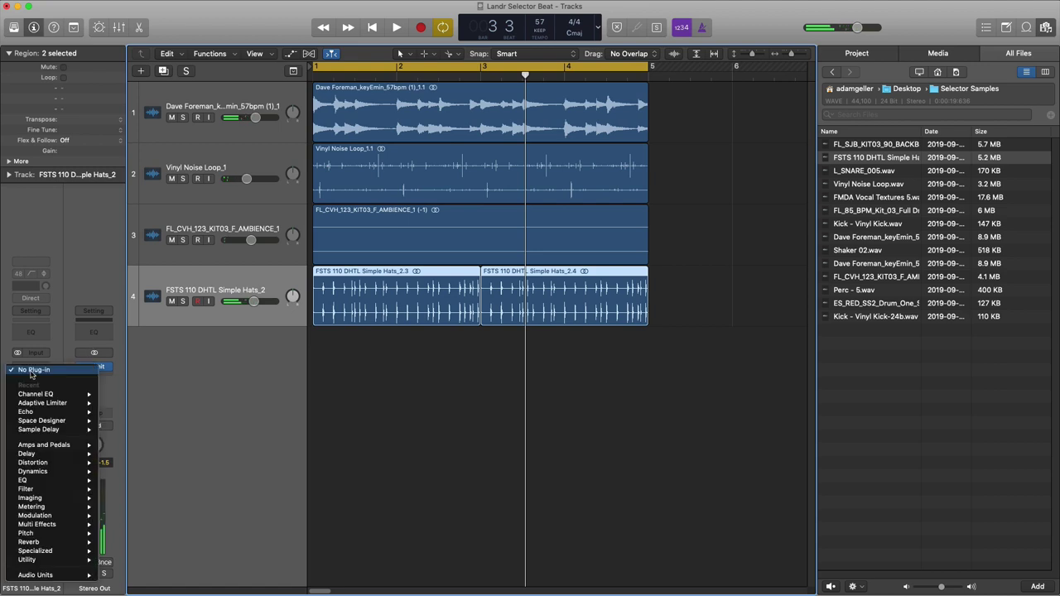
mouse_move(46, 454)
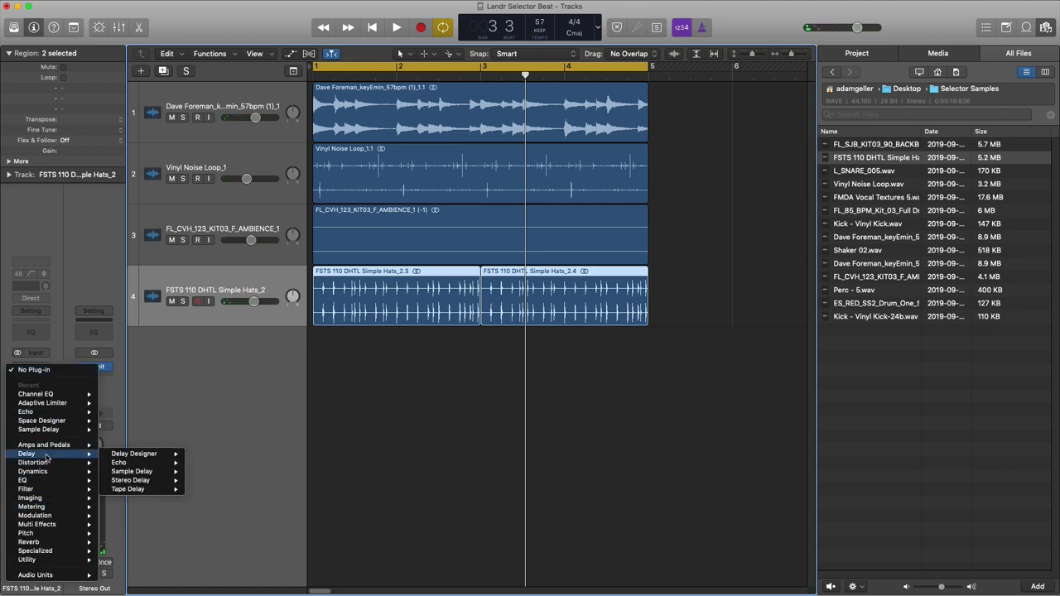
mouse_move(141, 471)
left_click(206, 472)
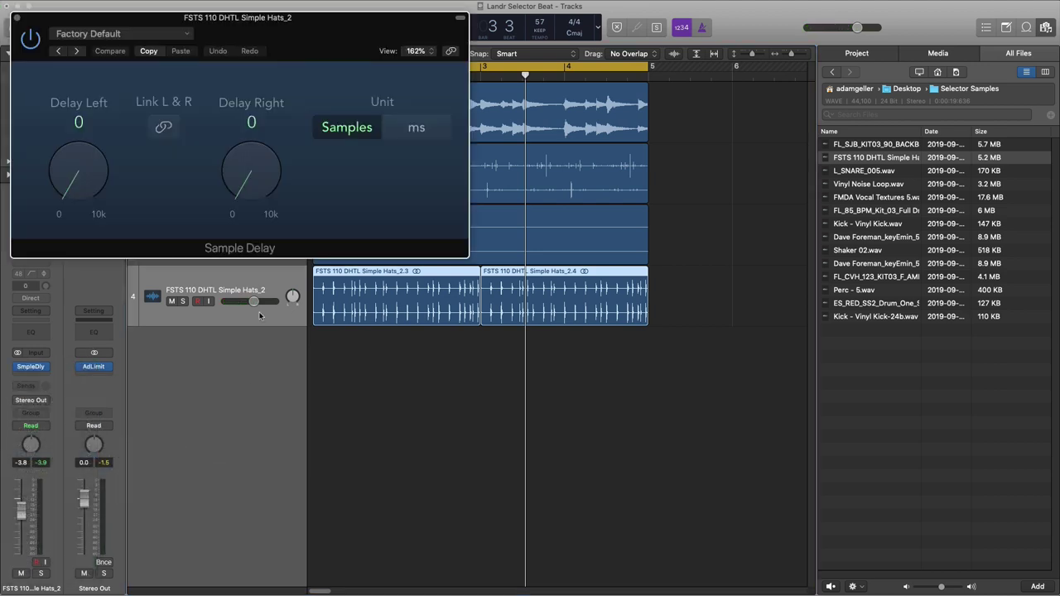
- Set Sample Delay units to ms with left delay 4.8 ms, and lower hats to -8.2 dB
left_click_drag(281, 64, 413, 149)
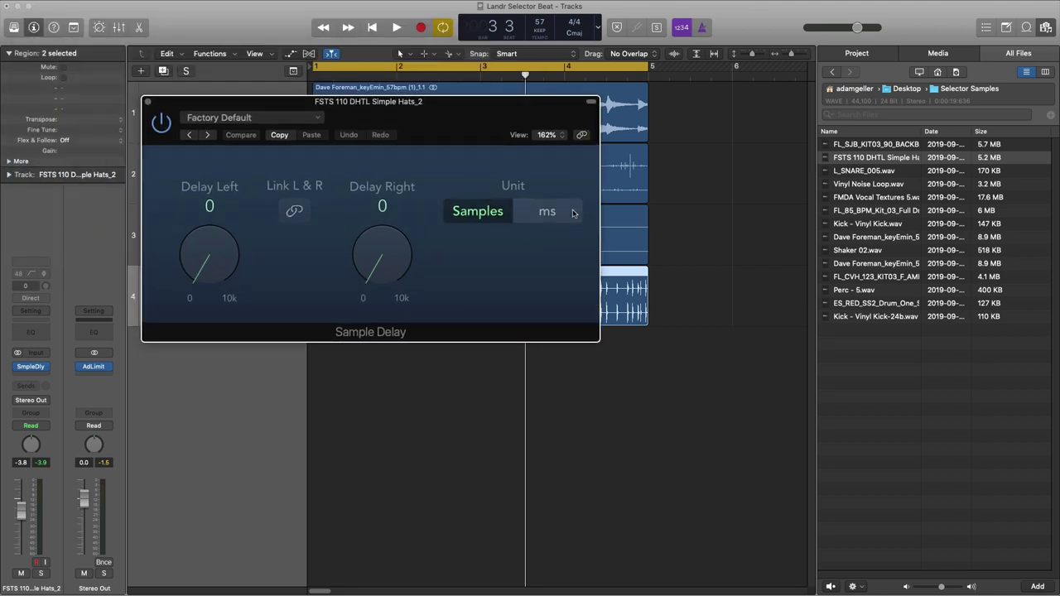
left_click(550, 214)
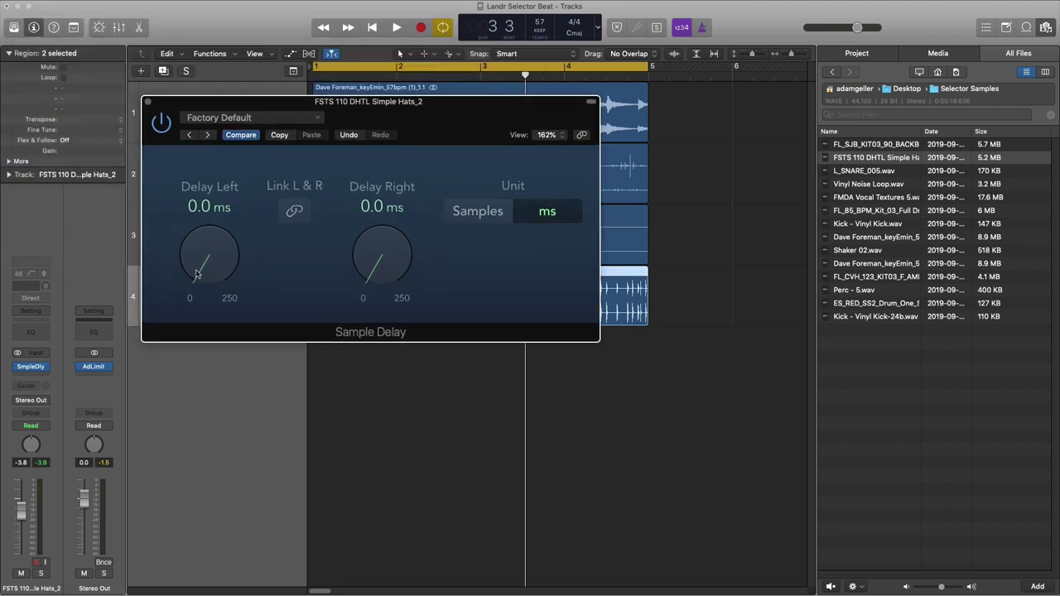
left_click_drag(196, 274, 196, 273)
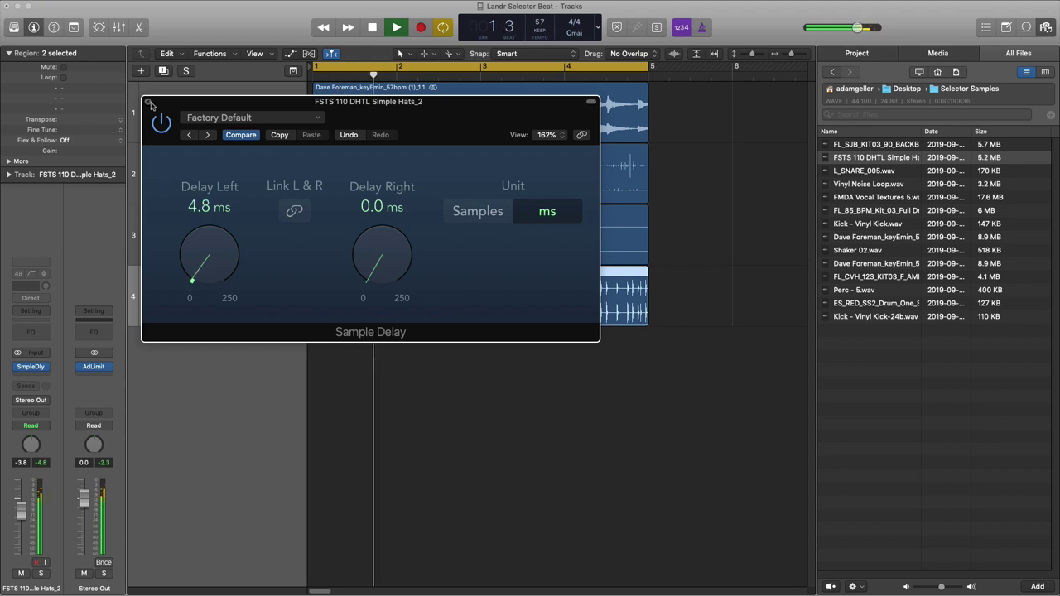
left_click(148, 102)
left_click_drag(253, 302, 245, 302)
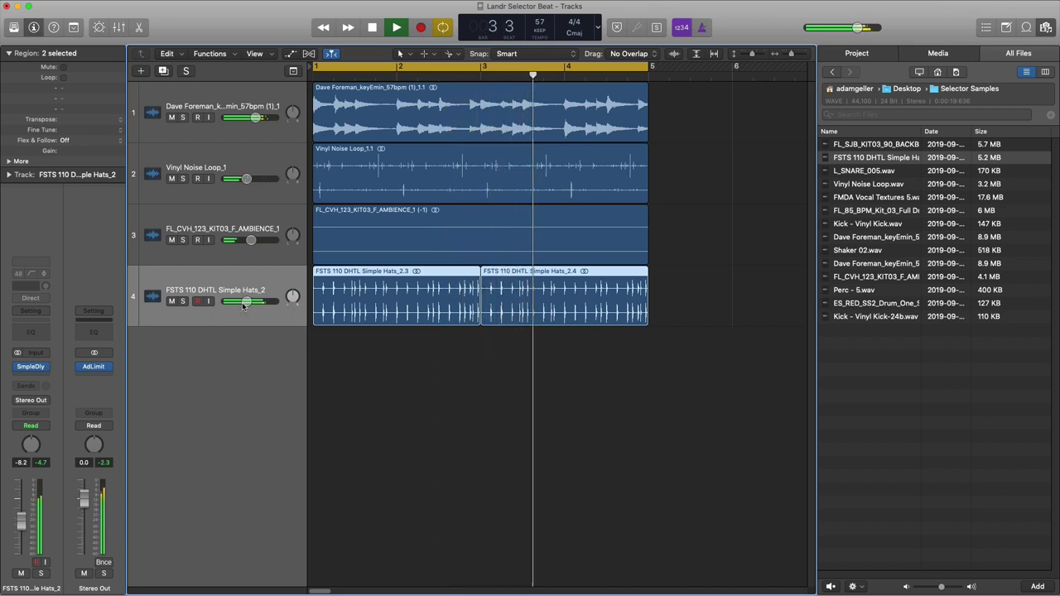
key("space")
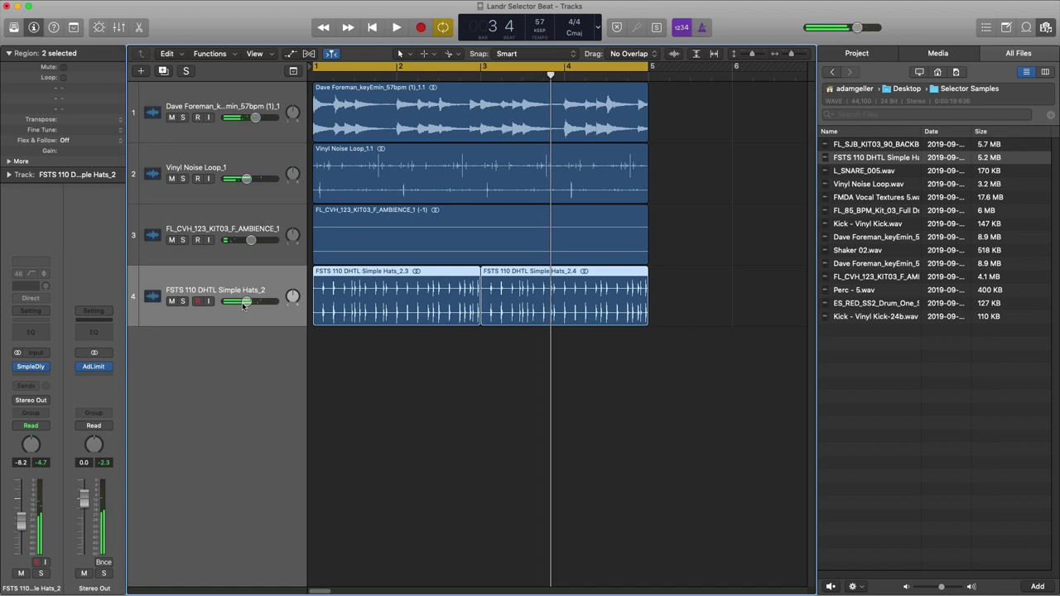
- Add L_SNARE_005 as a fifth track, copy its hit across four bars, and reset volume to 0 dB
left_click(865, 171)
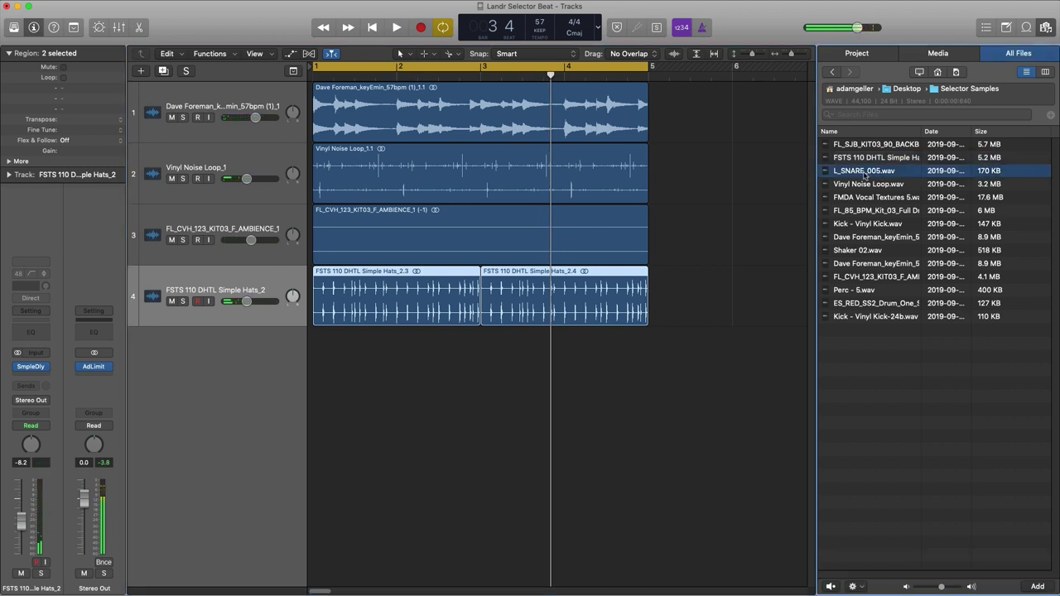
left_click_drag(862, 173, 339, 392)
left_click_drag(340, 337, 595, 336)
key("space")
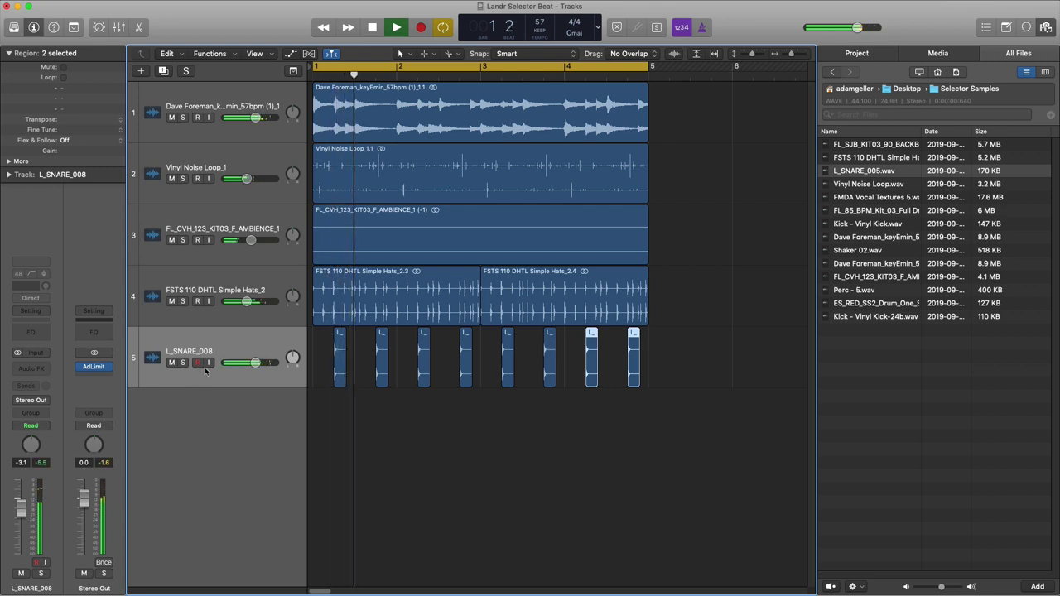
left_click(256, 362, "alt")
key("space")
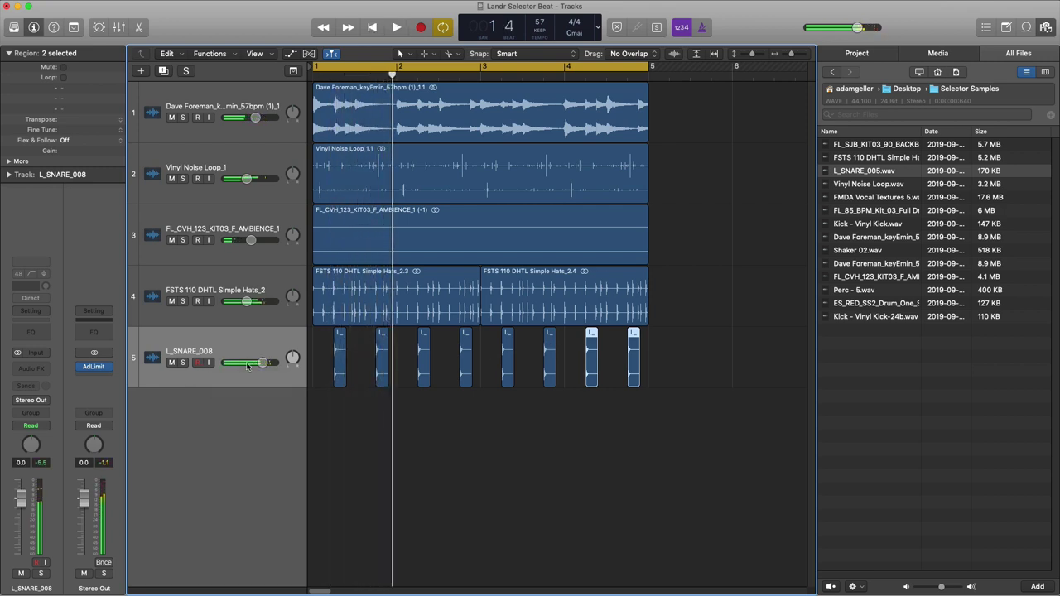
- Insert Space Designer reverb on the L_SNARE_008 track and lower it to -3.2 dB
left_click(32, 368)
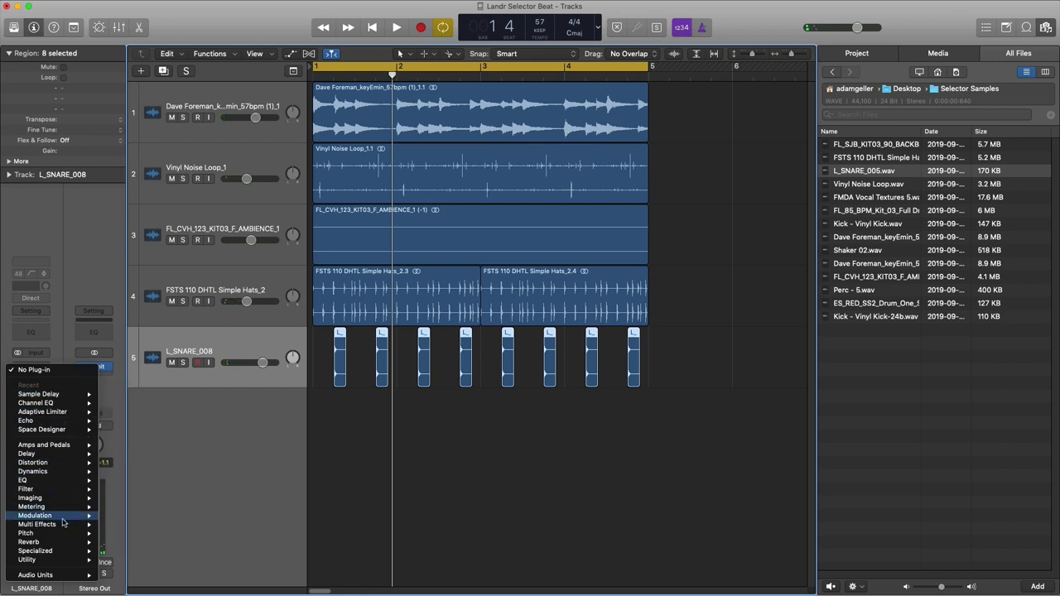
mouse_move(47, 543)
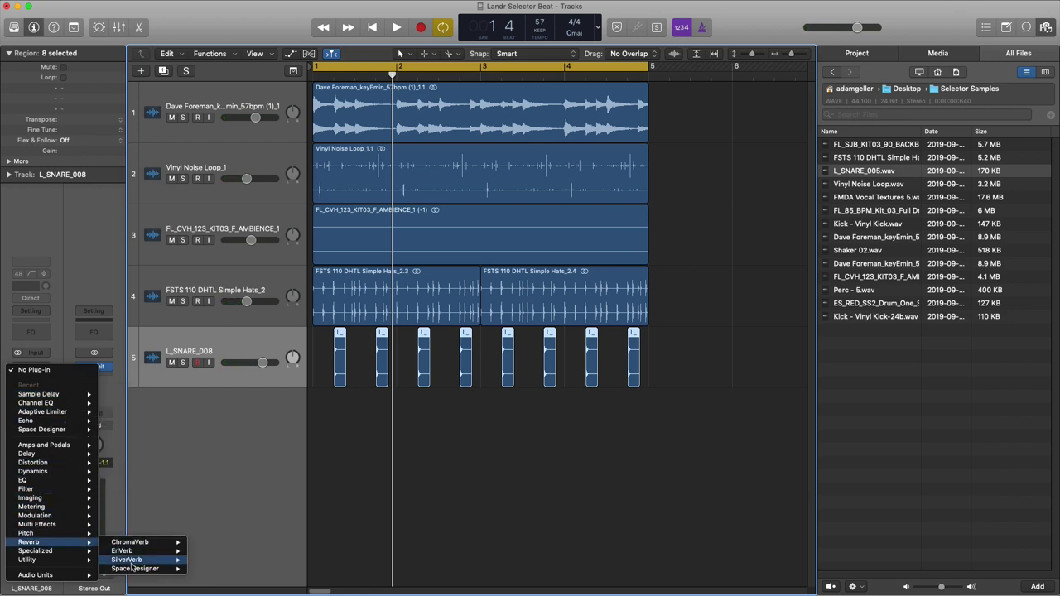
mouse_move(137, 568)
left_click(211, 571)
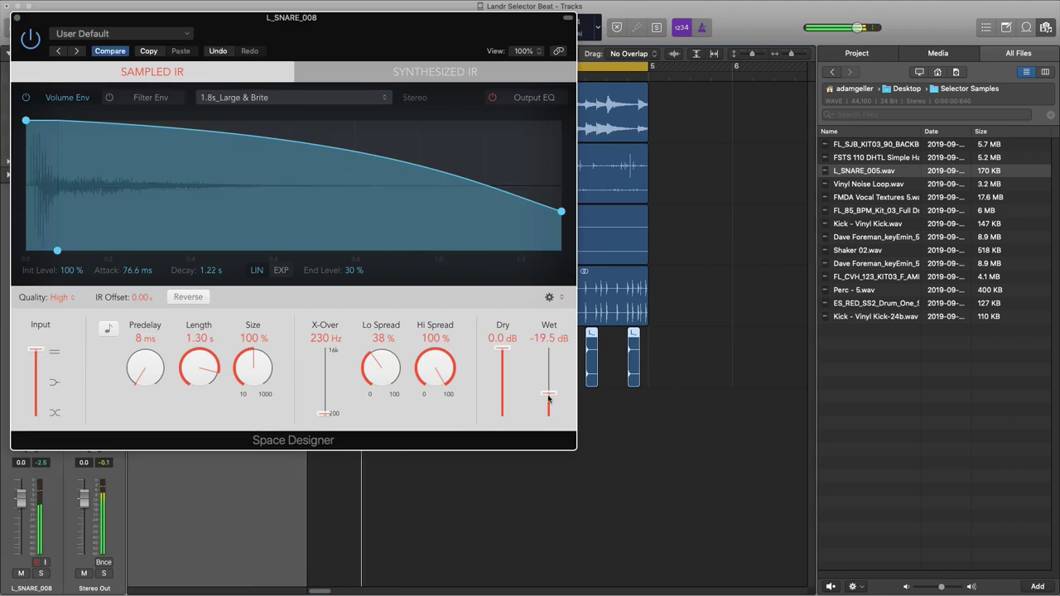
left_click(17, 17)
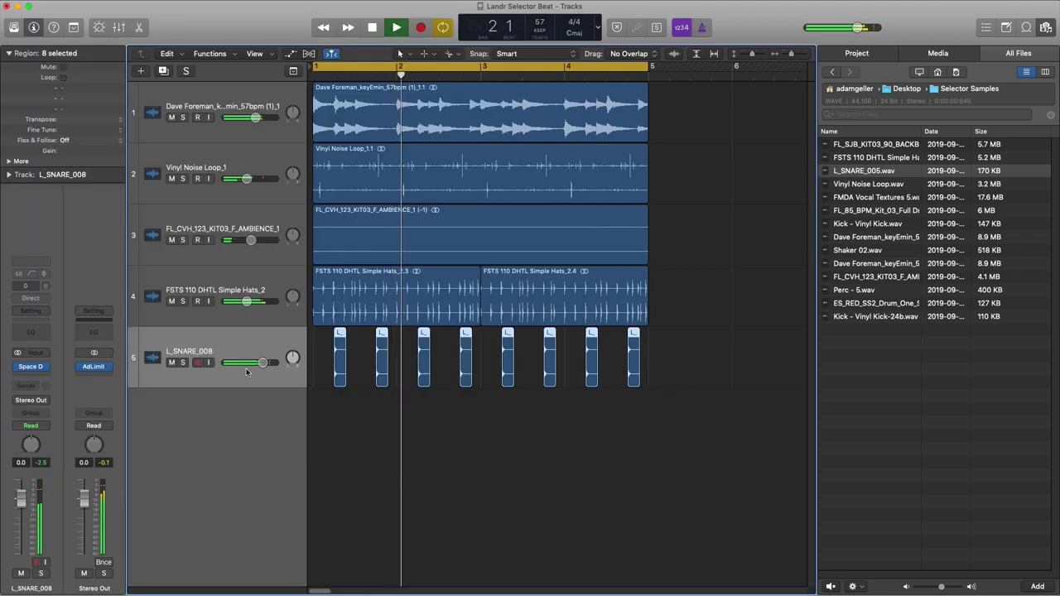
left_click_drag(262, 363, 256, 363)
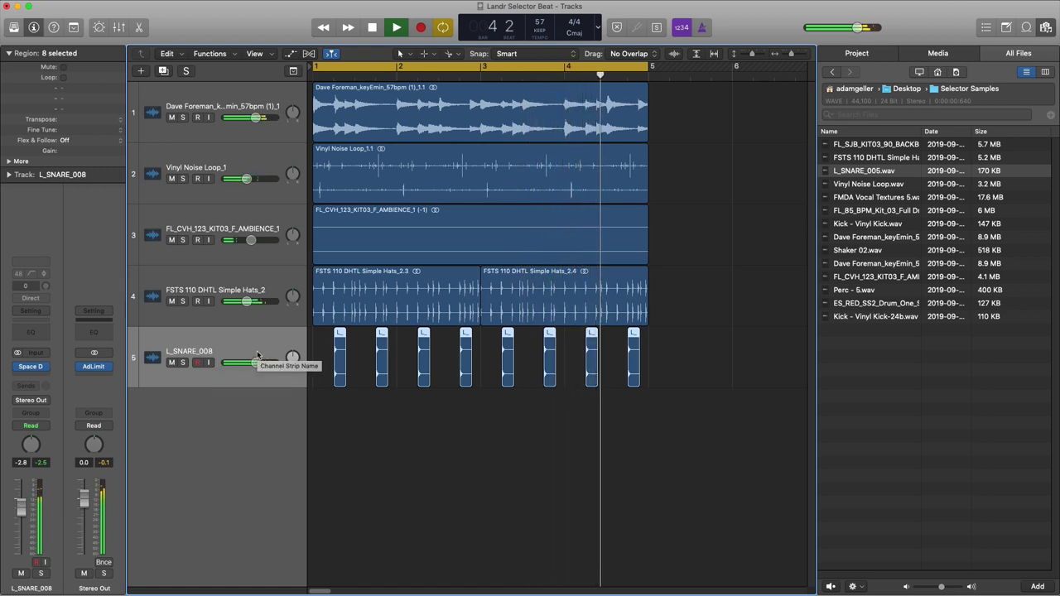
left_click_drag(256, 363, 255, 363)
left_click(853, 303)
left_click(843, 290)
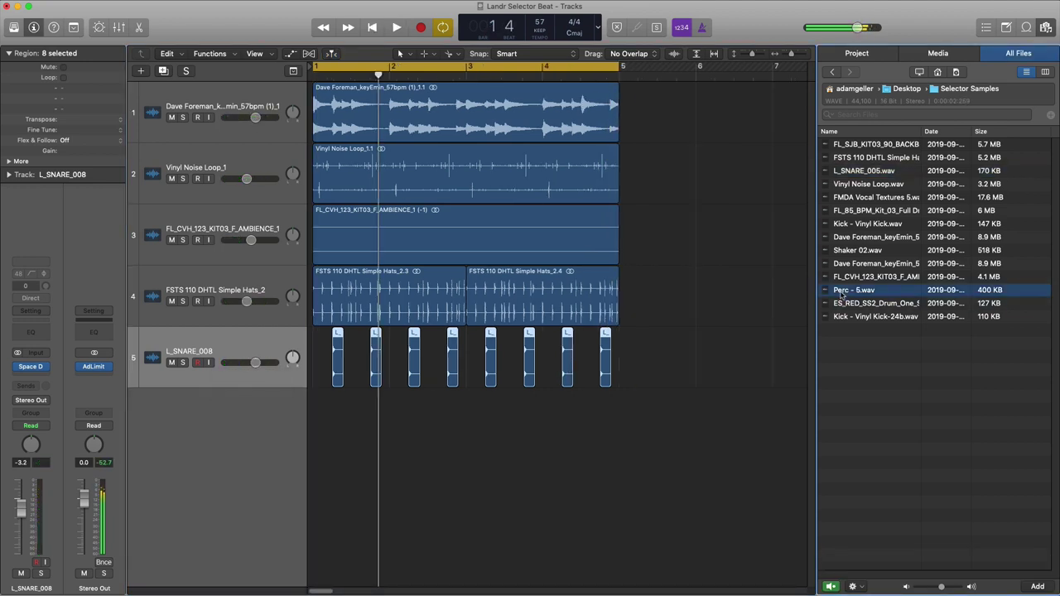
- Add Shaker 02 as a new track at bar 1 and stretch its region longer
left_click(845, 250)
left_click(847, 305)
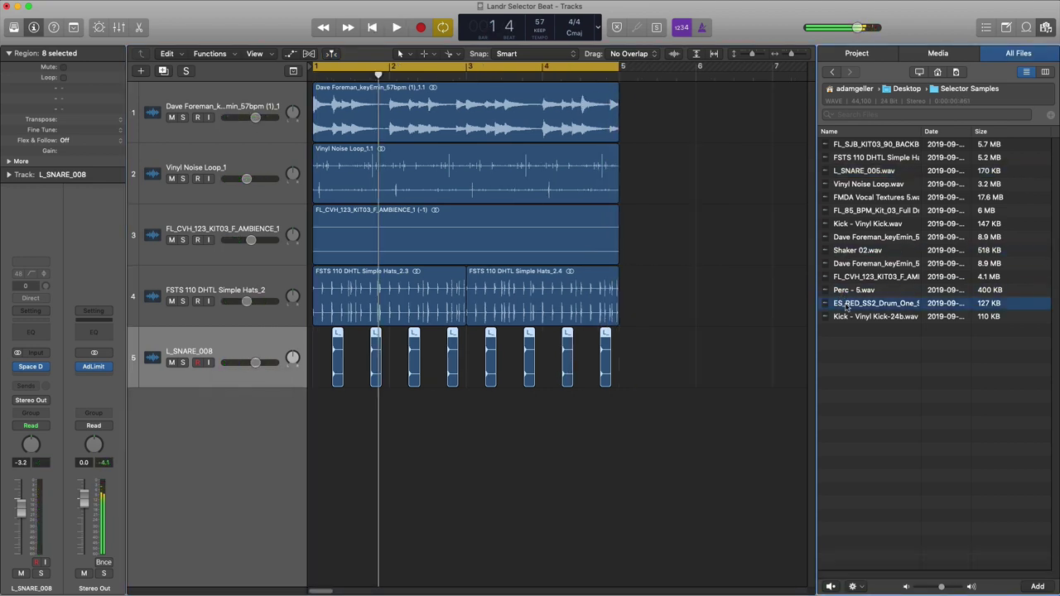
left_click(850, 251)
left_click_drag(853, 253, 319, 456)
scroll(414, 442, "up", 10)
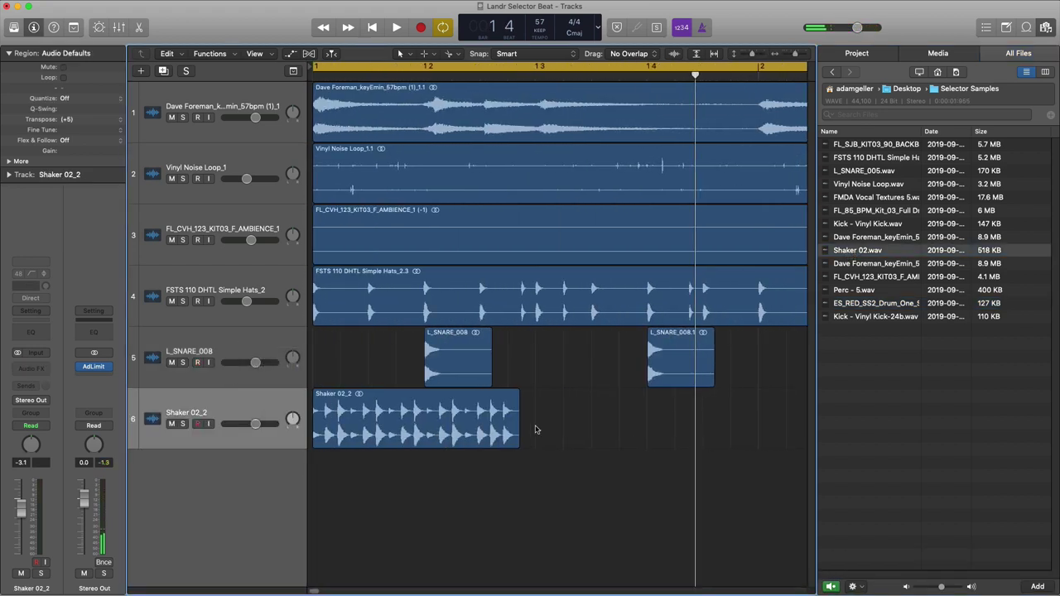
left_click_drag(517, 424, 540, 433)
scroll(542, 434, "down", 6)
- Repeat the Shaker region up to bar 5 and turn the track down to about -14.8 dB
key("space")
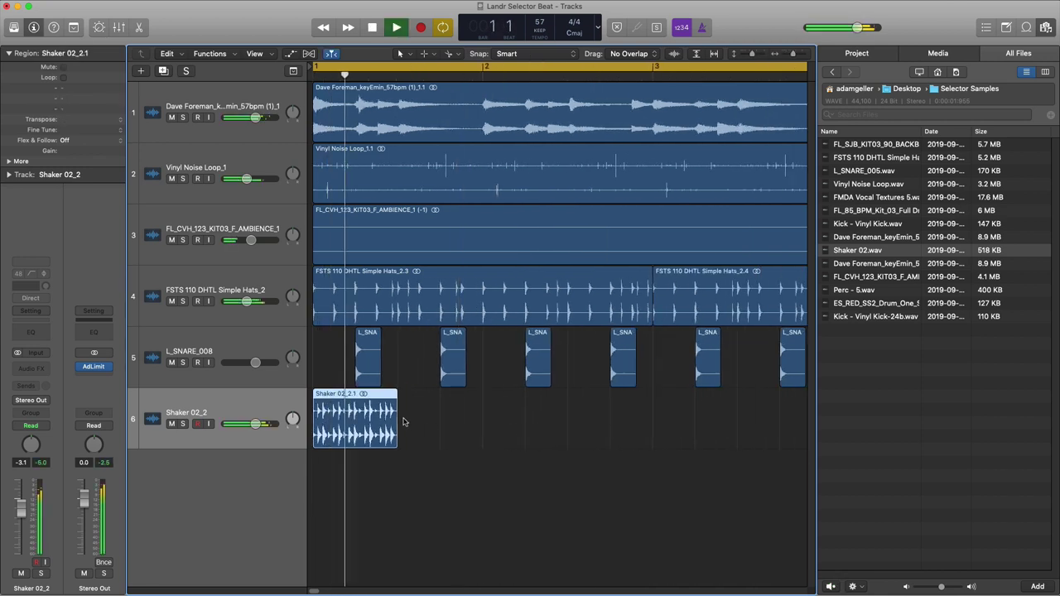
key("space")
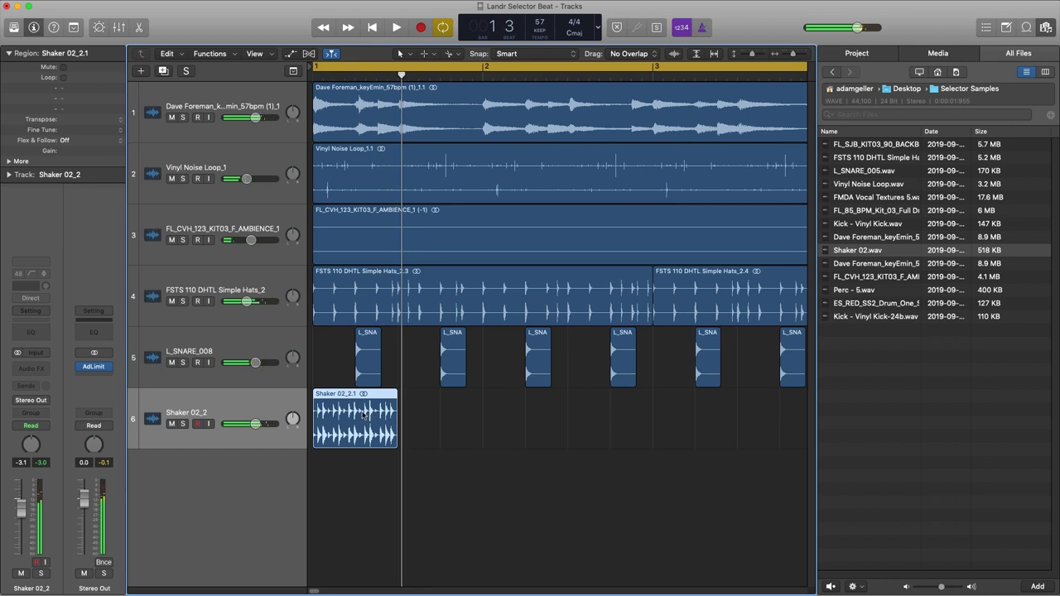
key("super+r")
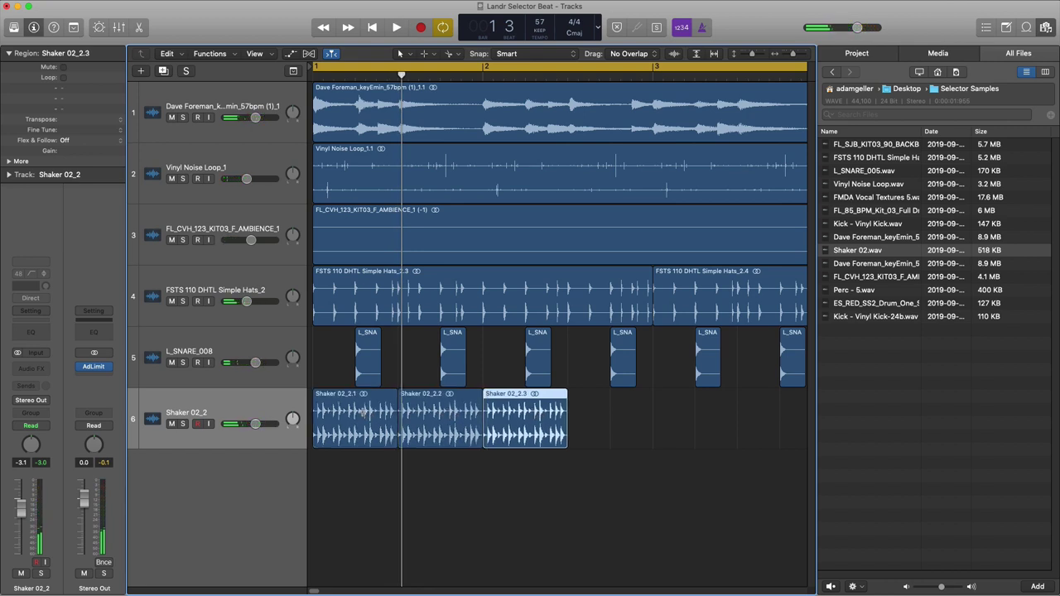
key("super+r")
key("super+r")
key("super+r")
key("super+r")
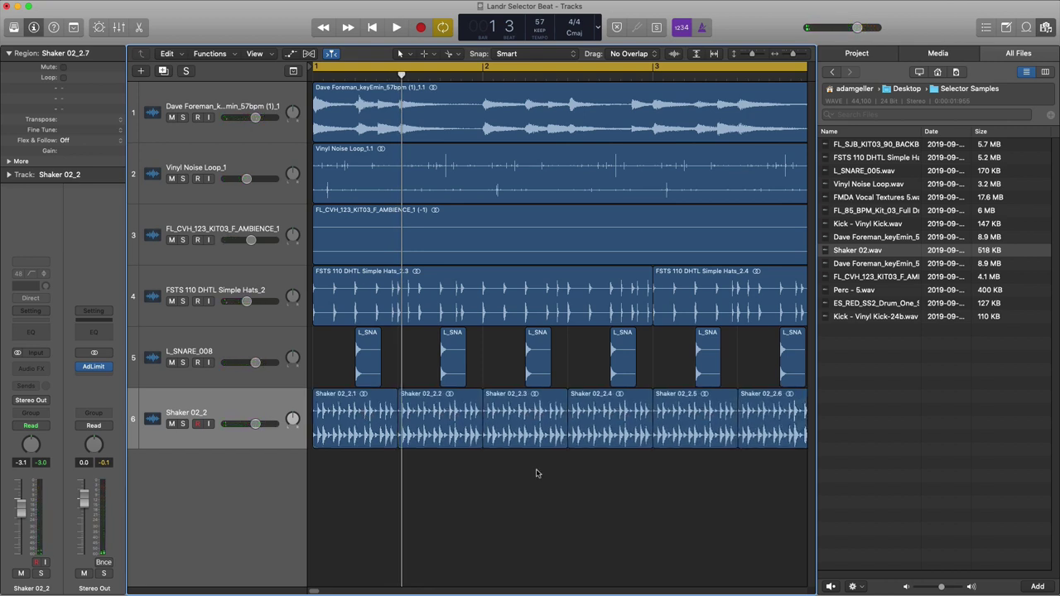
key("super+Left")
key("super+Left")
key("super+r")
key("space")
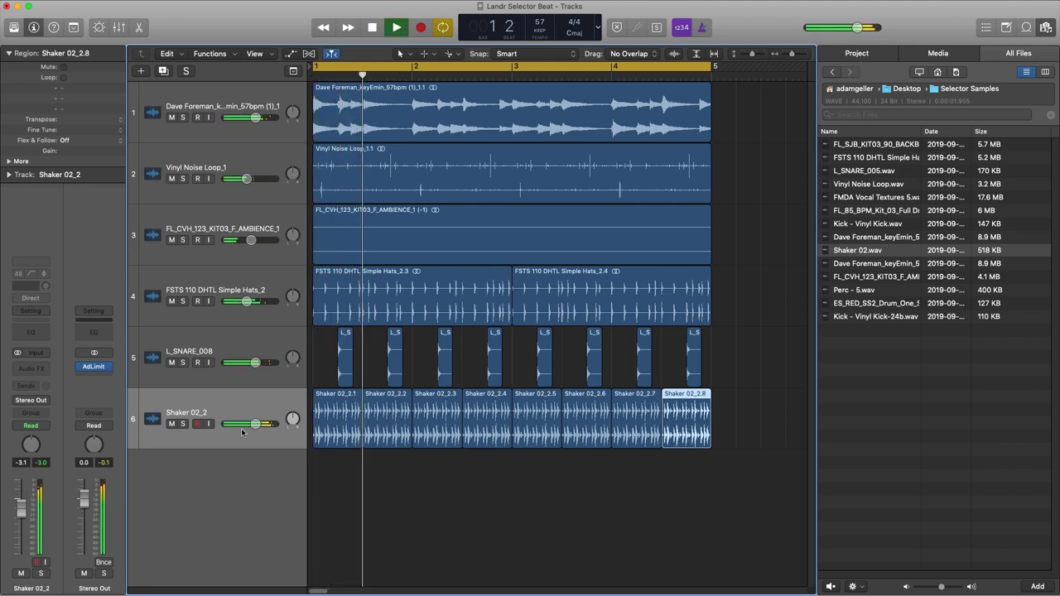
left_click_drag(252, 428, 241, 425)
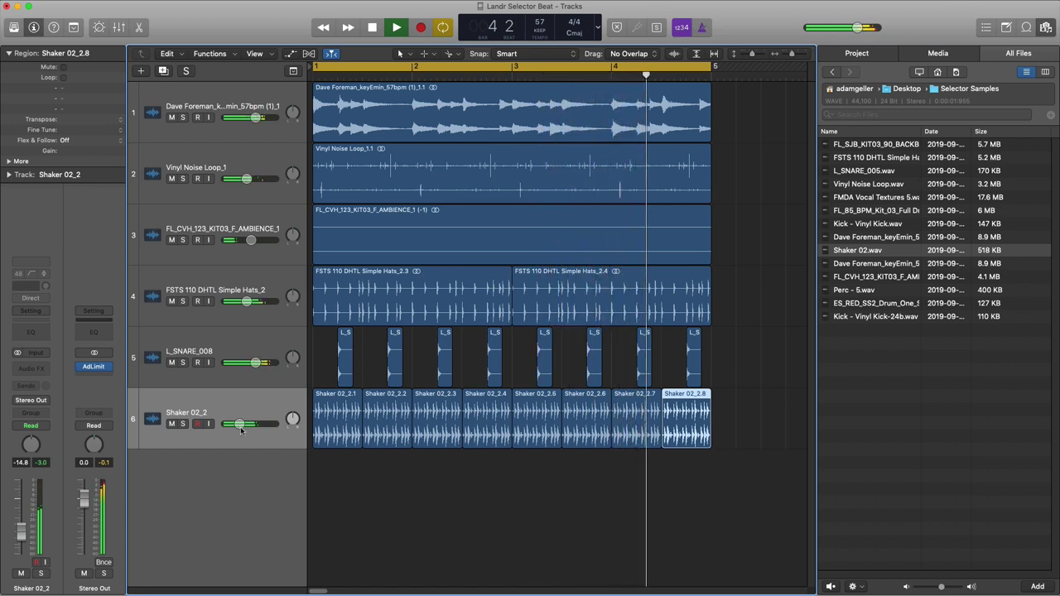
- Nudge the shaker volume down and audition the snare, vocal texture, drums and keyEmin samples
left_click_drag(239, 424, 239, 424)
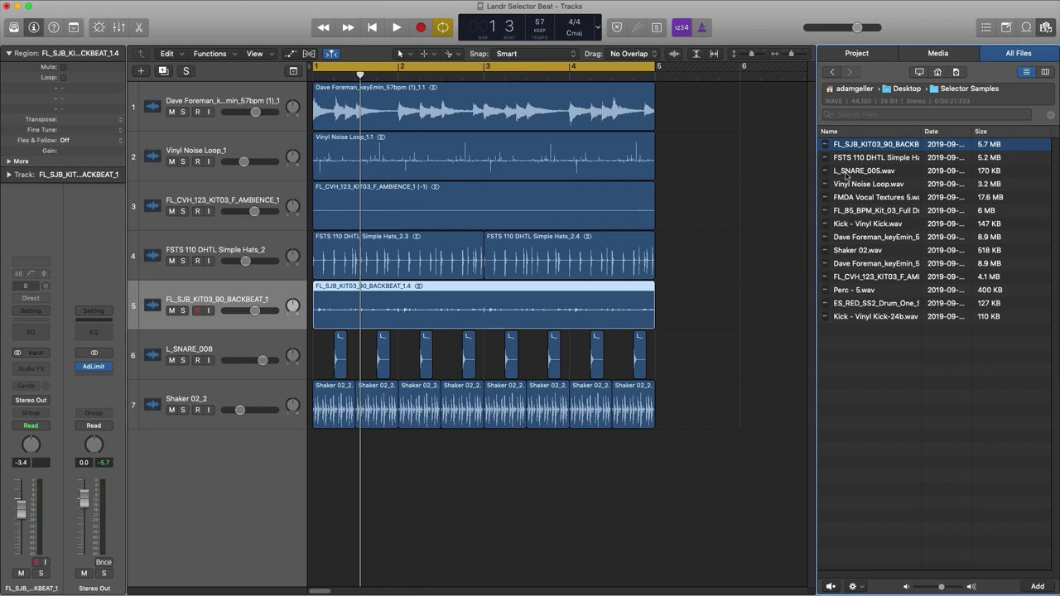
left_click(846, 171)
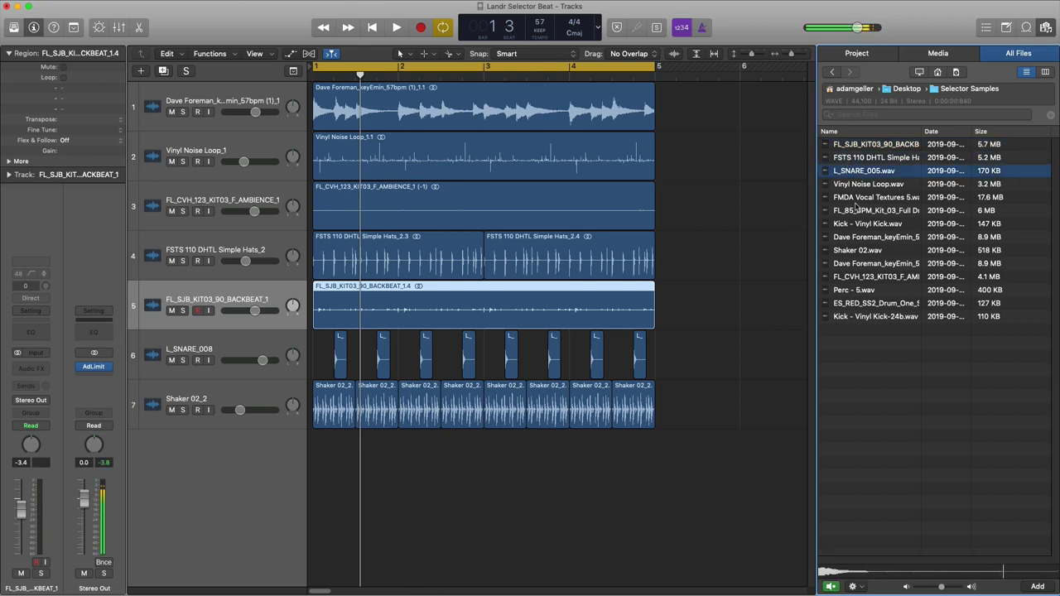
left_click(855, 198)
left_click(859, 215)
left_click(859, 238)
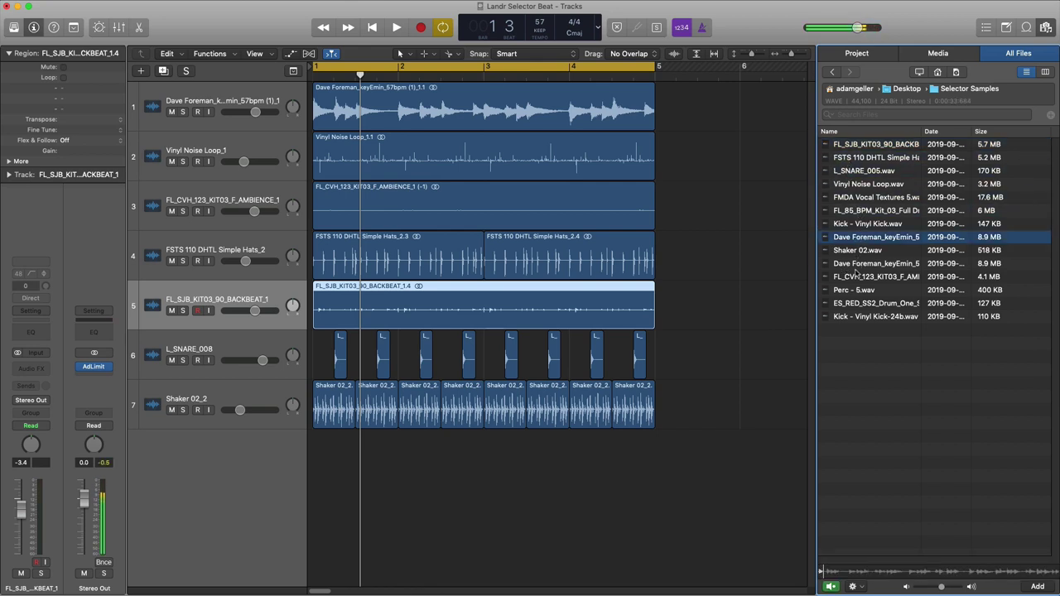
left_click(857, 265)
left_click(870, 240)
left_click(871, 212)
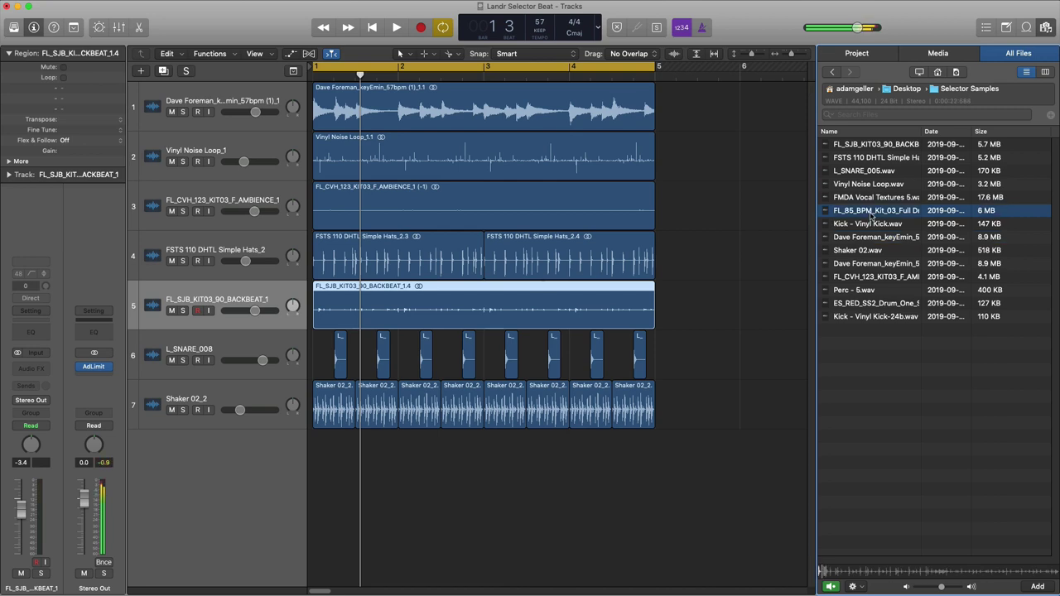
- Place FL_85_BPM_Kit_03 Full Drums on a new eighth track and play it soloed
left_click_drag(871, 215, 324, 485)
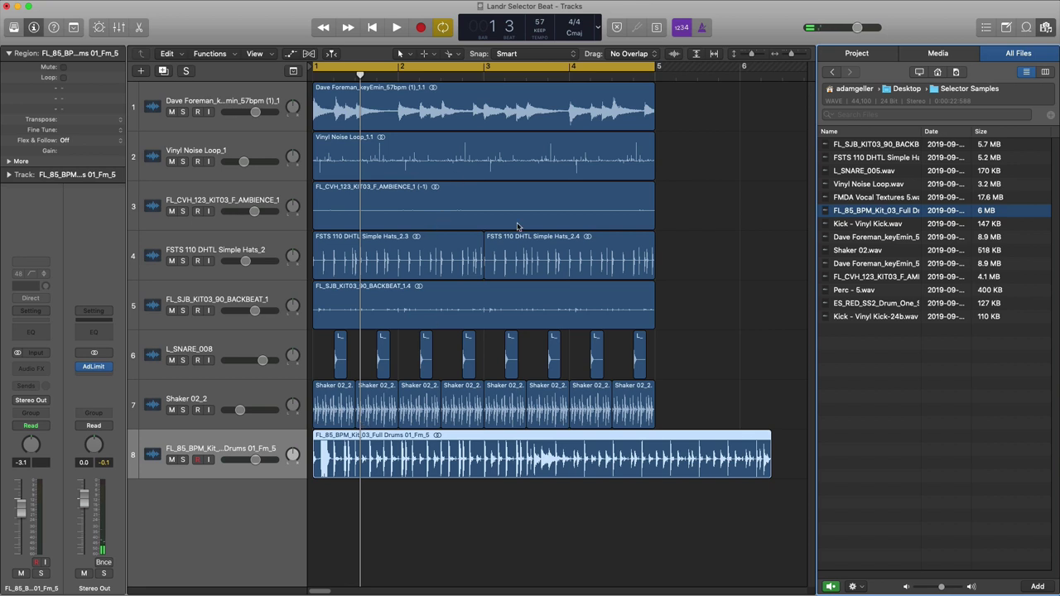
left_click(183, 461)
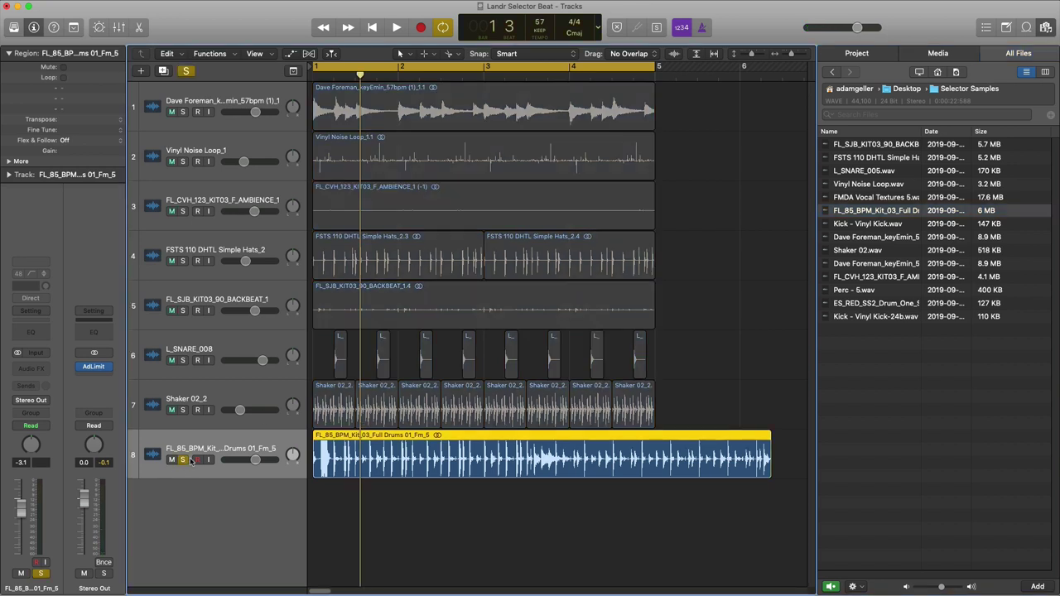
key("space")
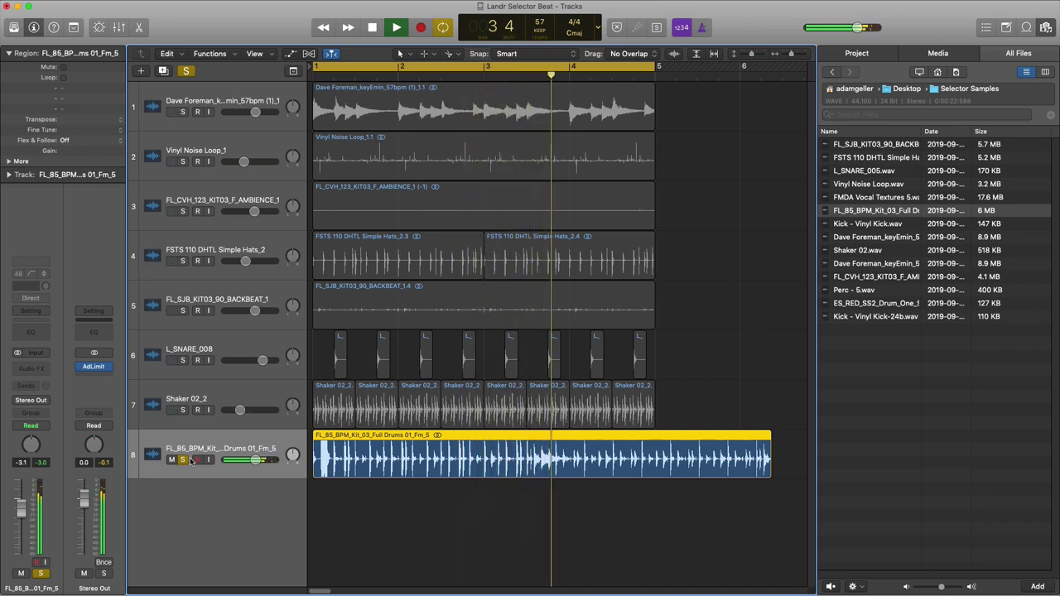
- Cut the full drums region short and time-stretch it to end exactly at bar 5
key("space")
key("super+Right")
key("super+Right")
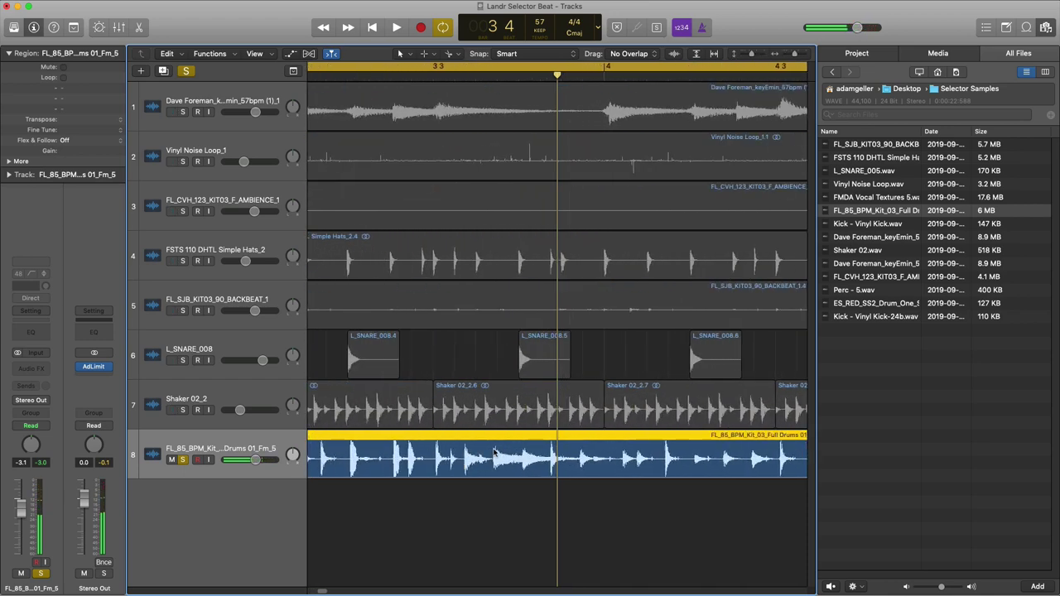
left_click(494, 456)
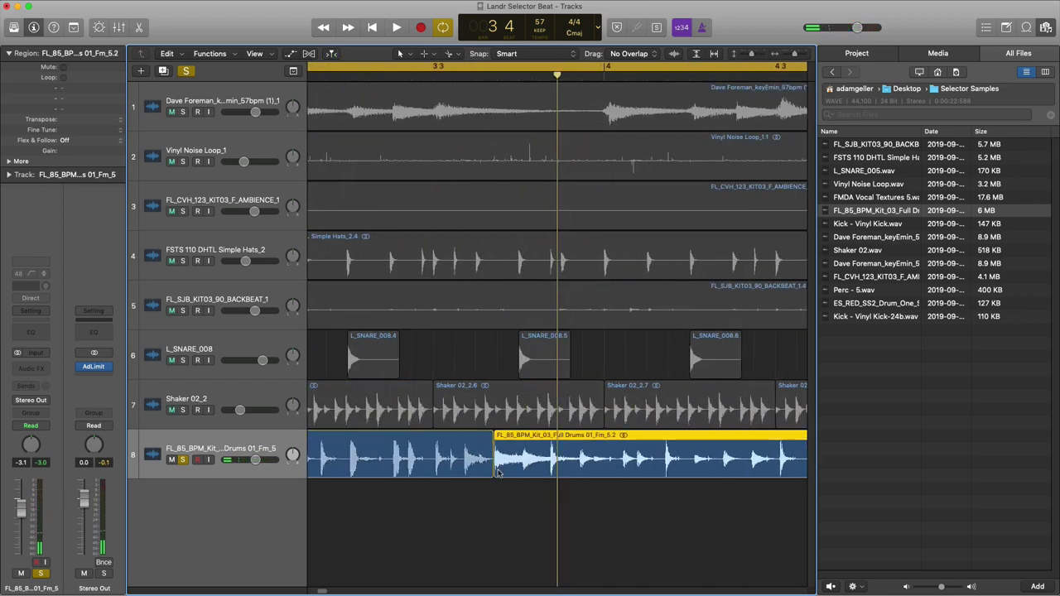
key("BackSpace")
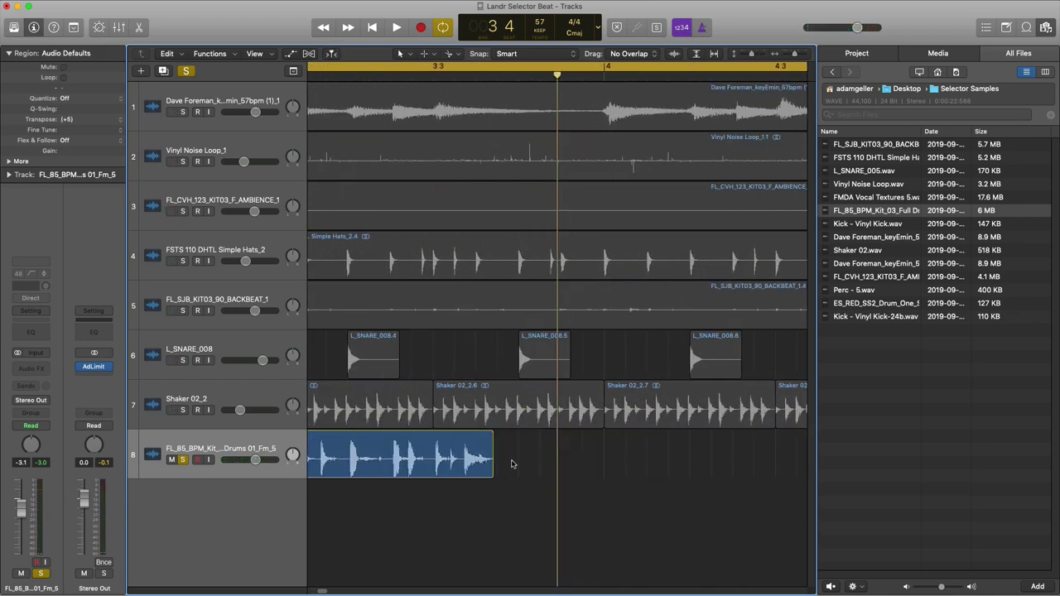
key("super+Left")
key("super+Left")
key("super+Left")
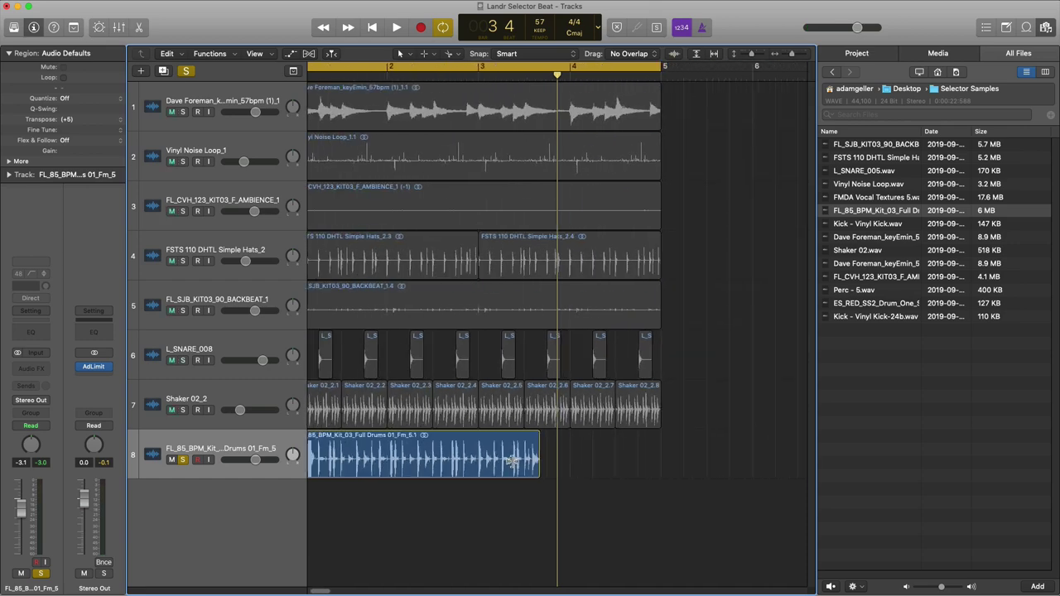
left_click_drag(536, 461, 655, 464)
- Unsolo the full drums track so it plays with all eight tracks
key("super+Left")
key("super+Left")
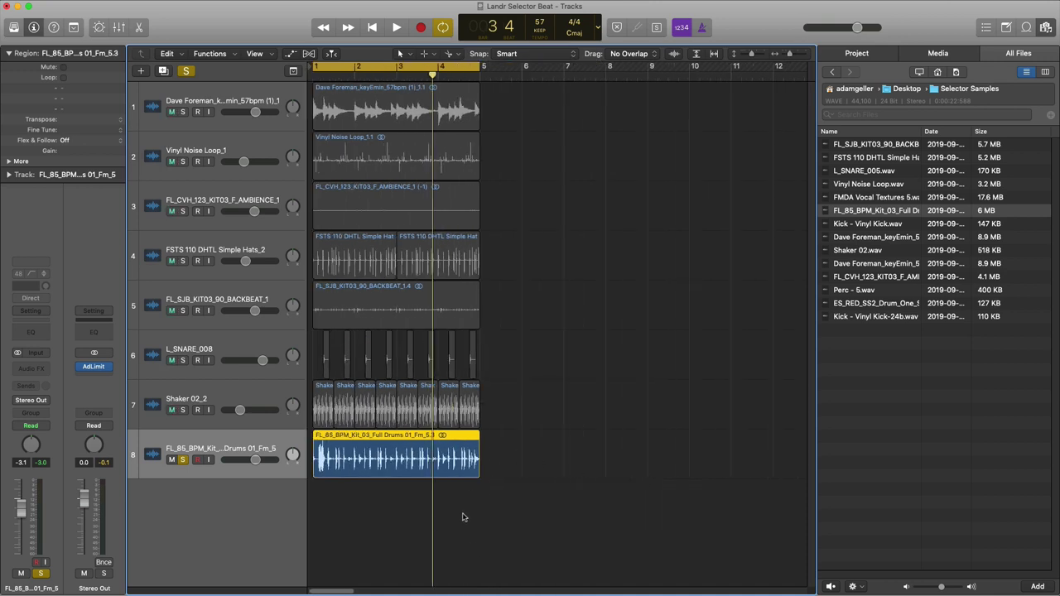
key("space")
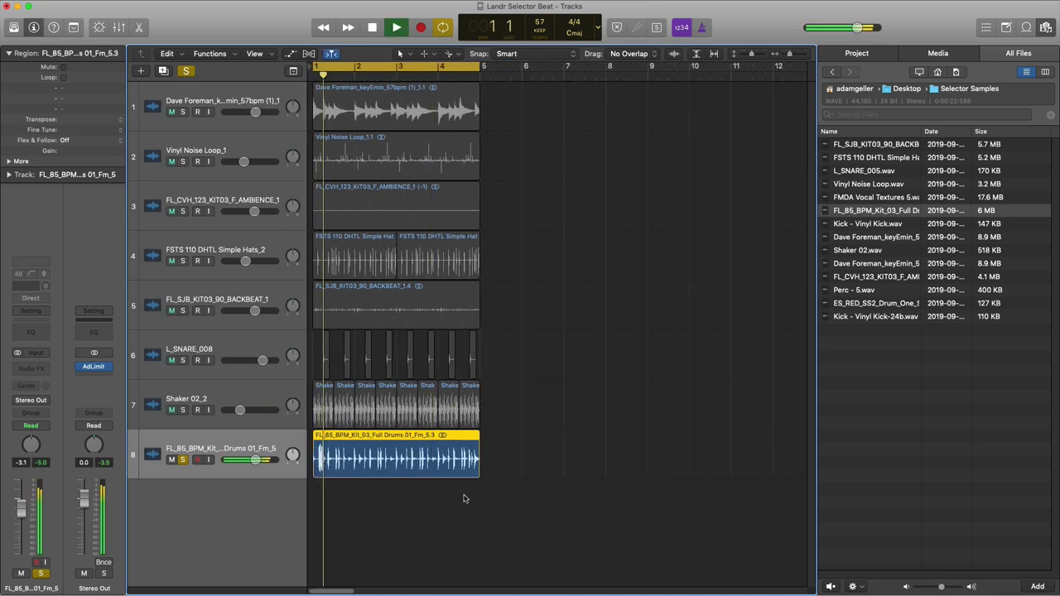
key("super+Right")
key("super+Right")
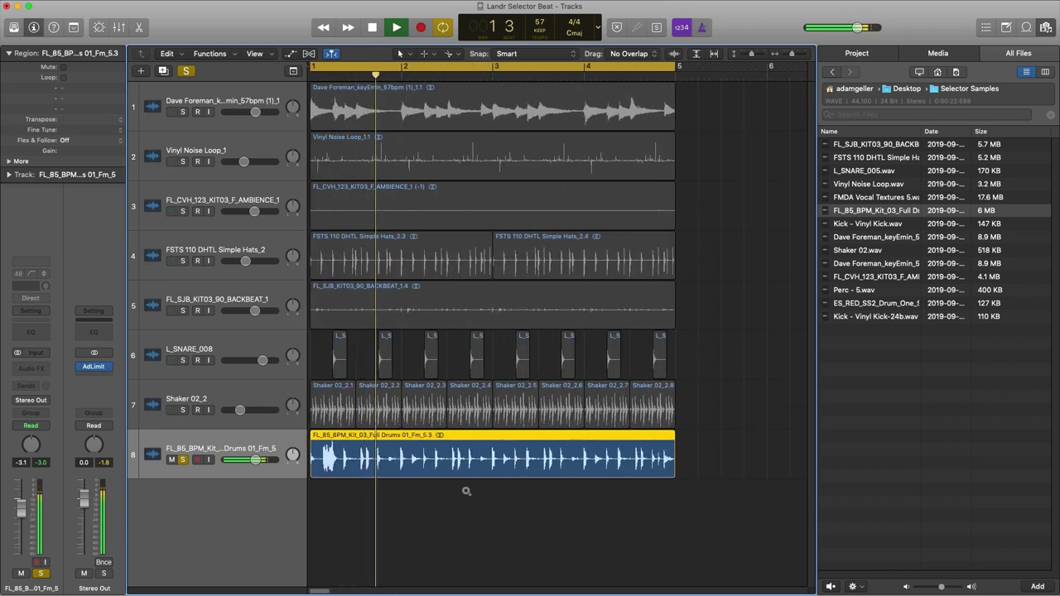
scroll(466, 491, "down", 1)
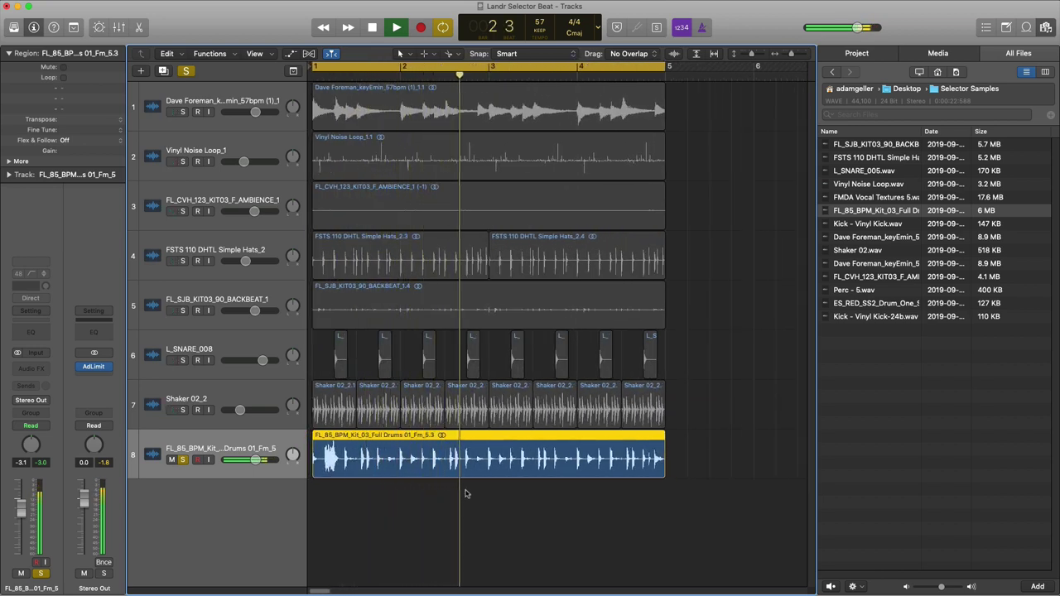
left_click(180, 462)
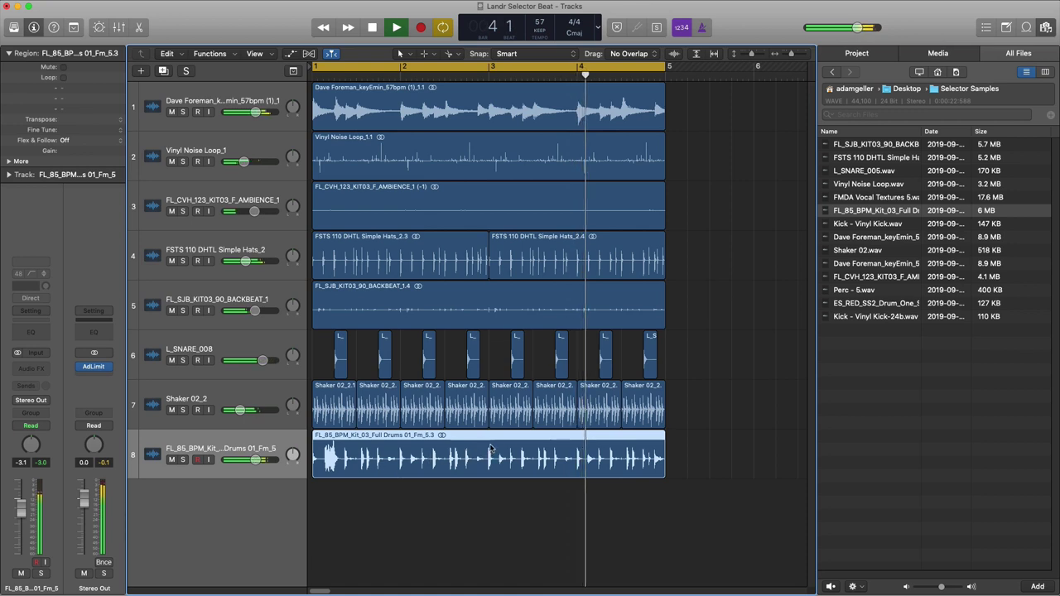
- Split the drums region at bar 3, delete the first half, and copy the second half to bar 1
key("space")
left_click(490, 455)
left_click(341, 454)
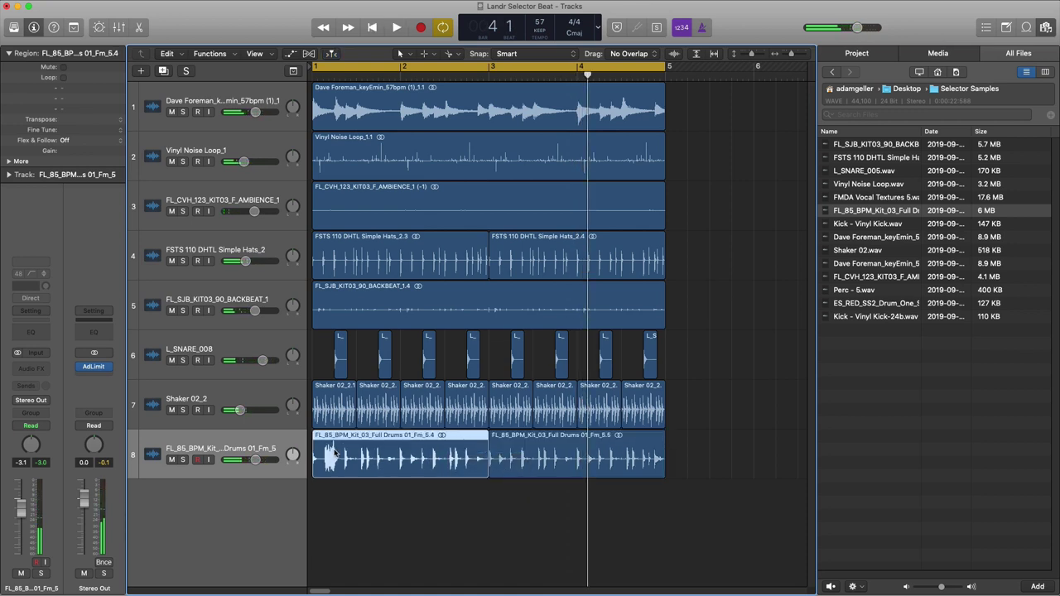
key("space")
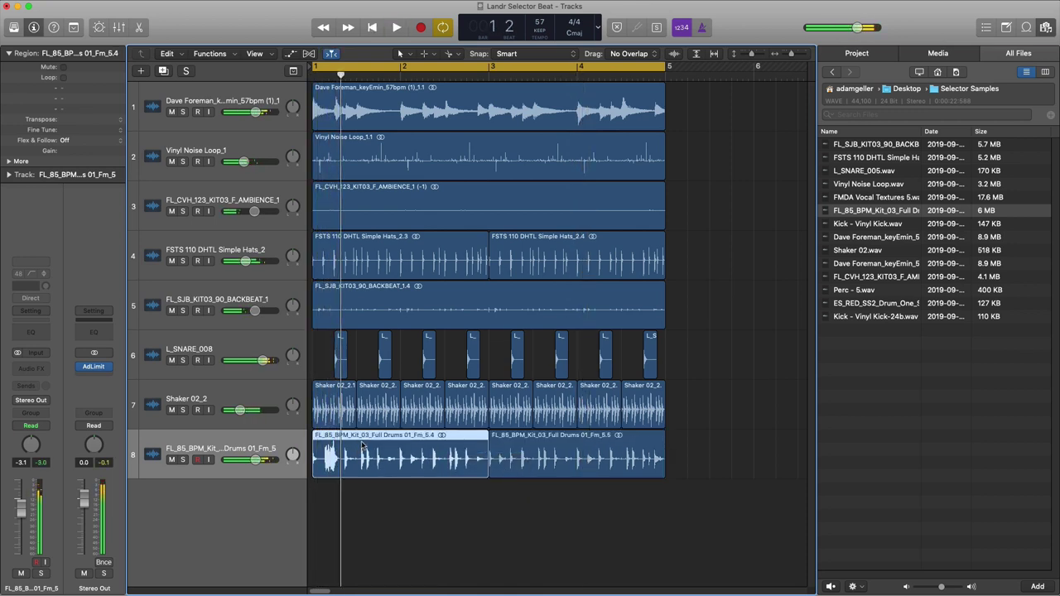
key("space")
key("Delete")
left_click_drag(524, 456, 348, 457)
key("space")
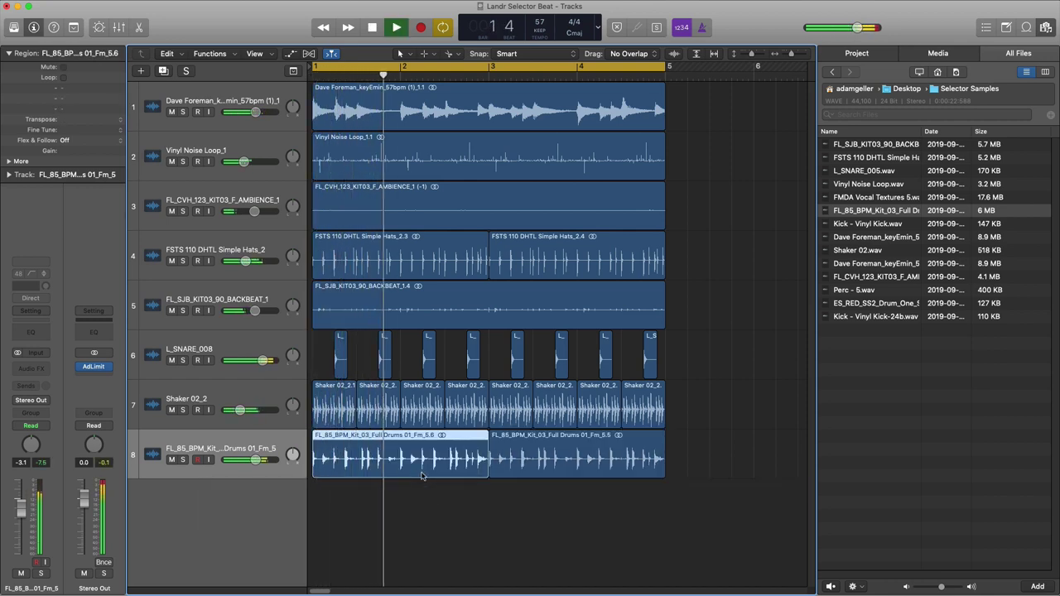
- Zoom out to view bars 1–8 and clear the region selection
left_click_drag(414, 82, 482, 479)
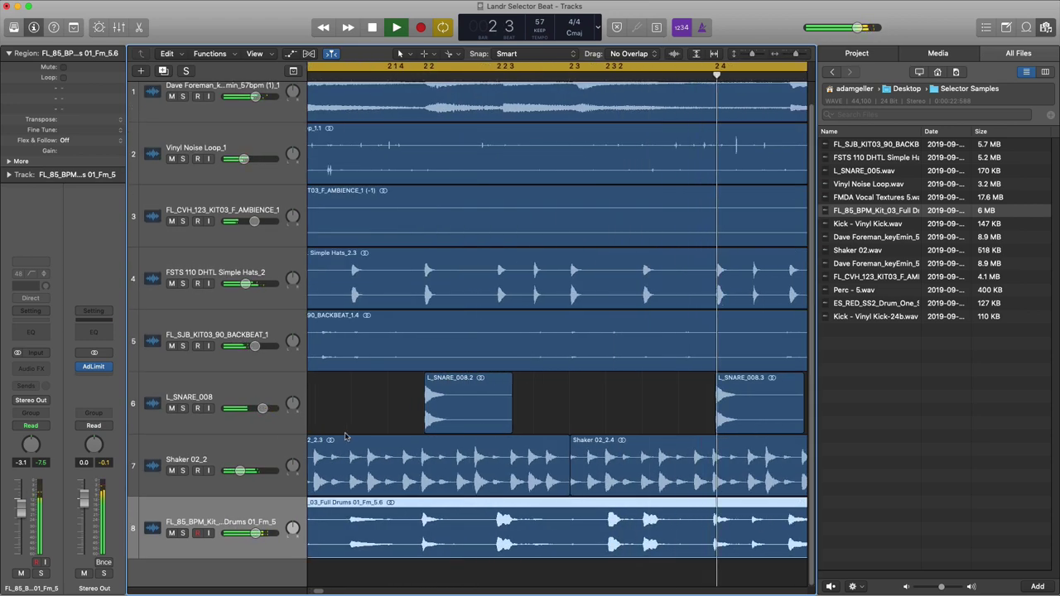
left_click(347, 434, "ctrl+alt")
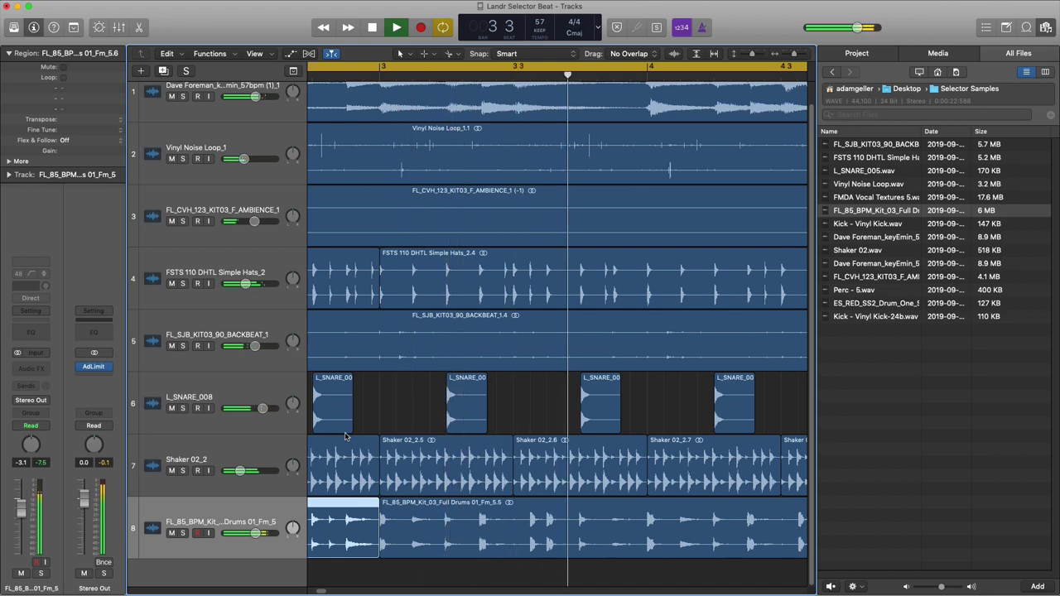
left_click(597, 480, "ctrl+alt")
left_click(594, 480, "ctrl+alt")
left_click(597, 478, "ctrl+alt")
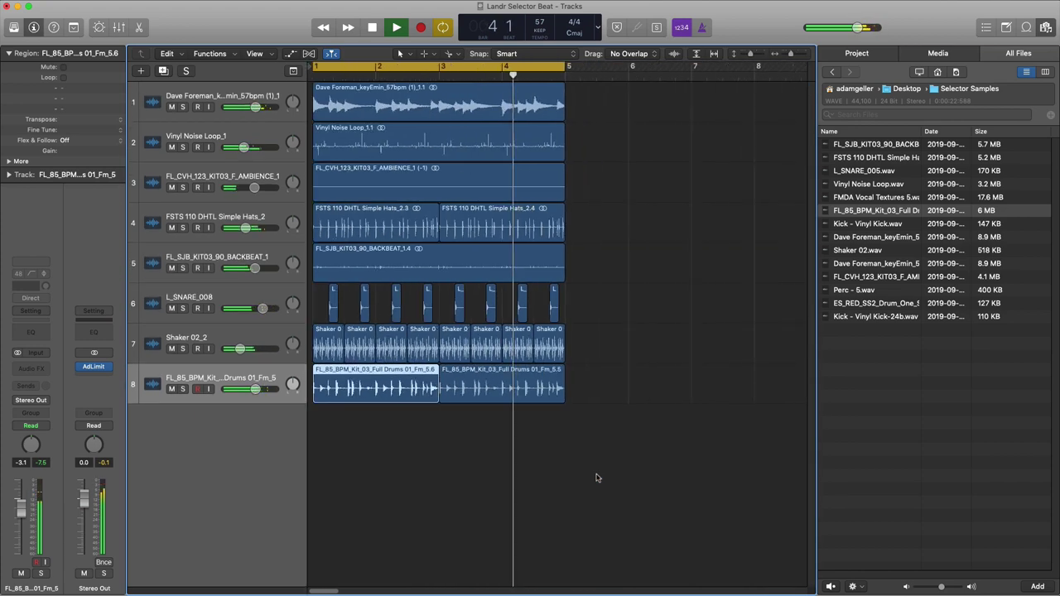
key("space")
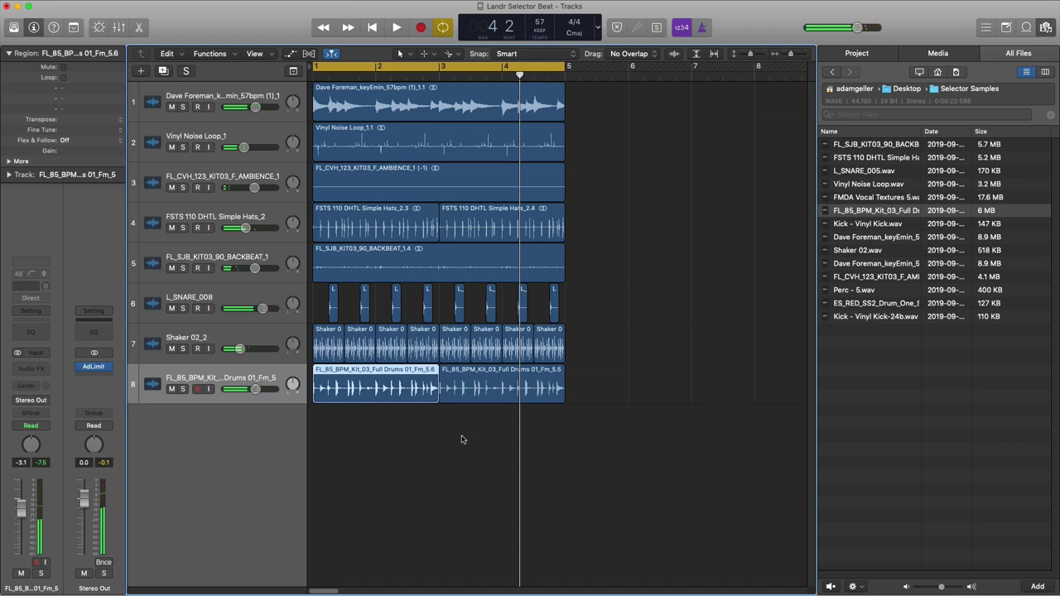
left_click(437, 430)
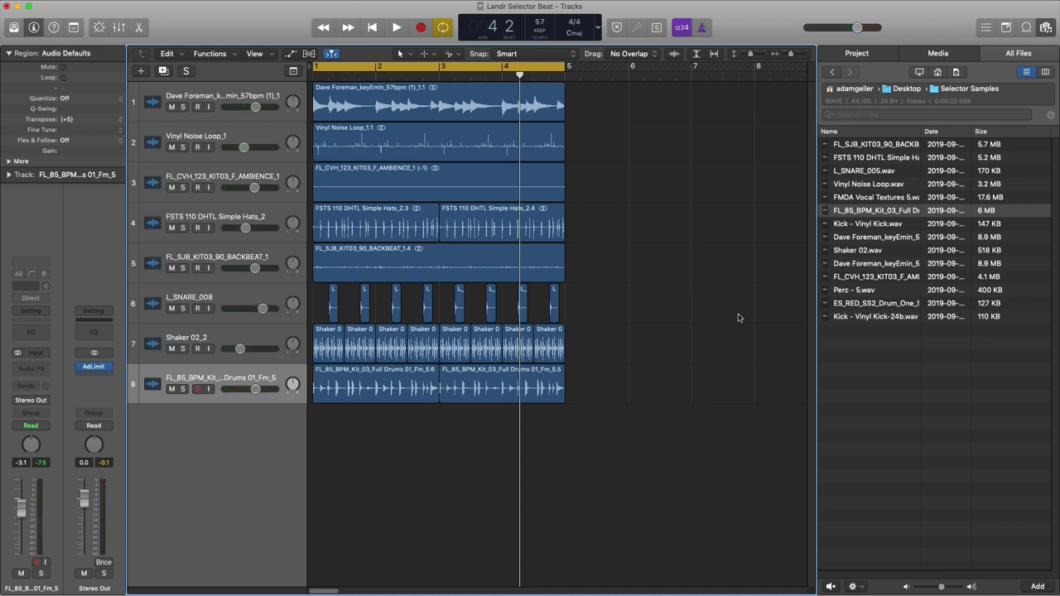
- Add the Vinyl Kick sample as a new track at bar 1 and copy a hit later in bar 1
left_click_drag(866, 227, 318, 444)
key("super+Right")
key("super+Right")
key("super+Right")
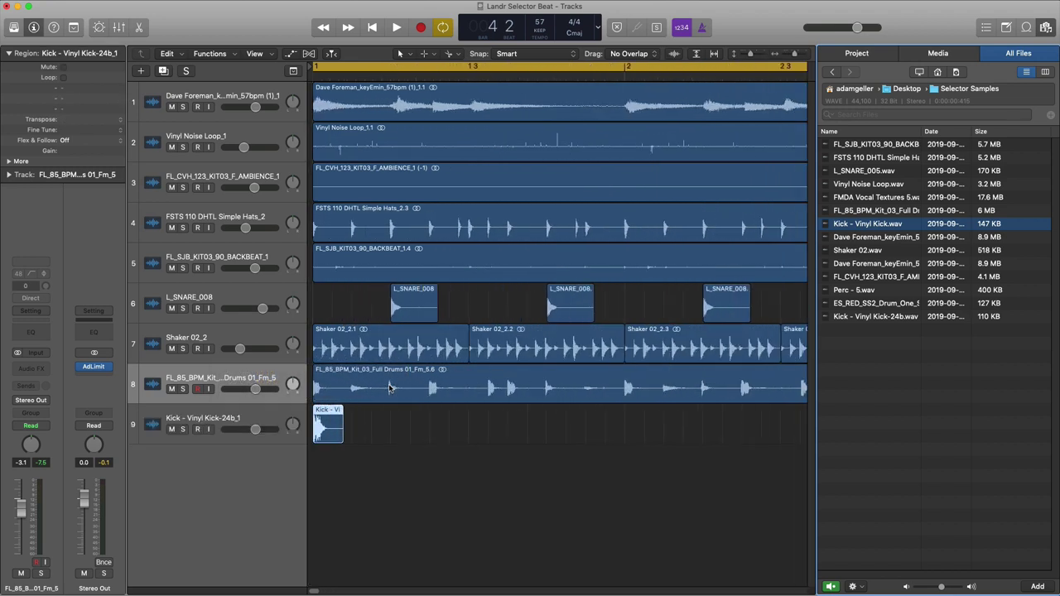
key("space")
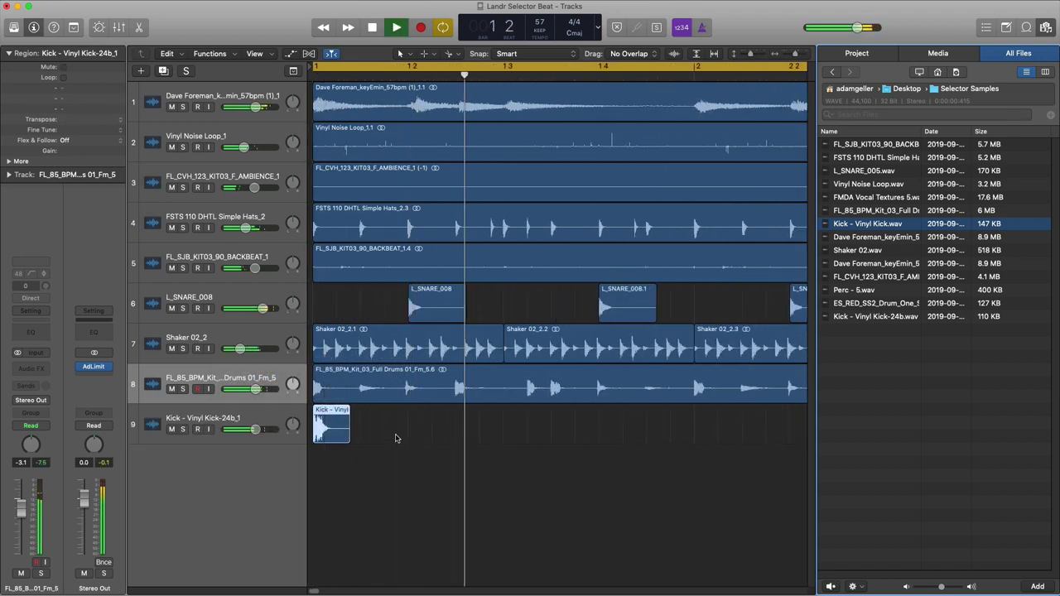
key("space")
left_click_drag(339, 424, 478, 424)
key("super+Left")
key("space")
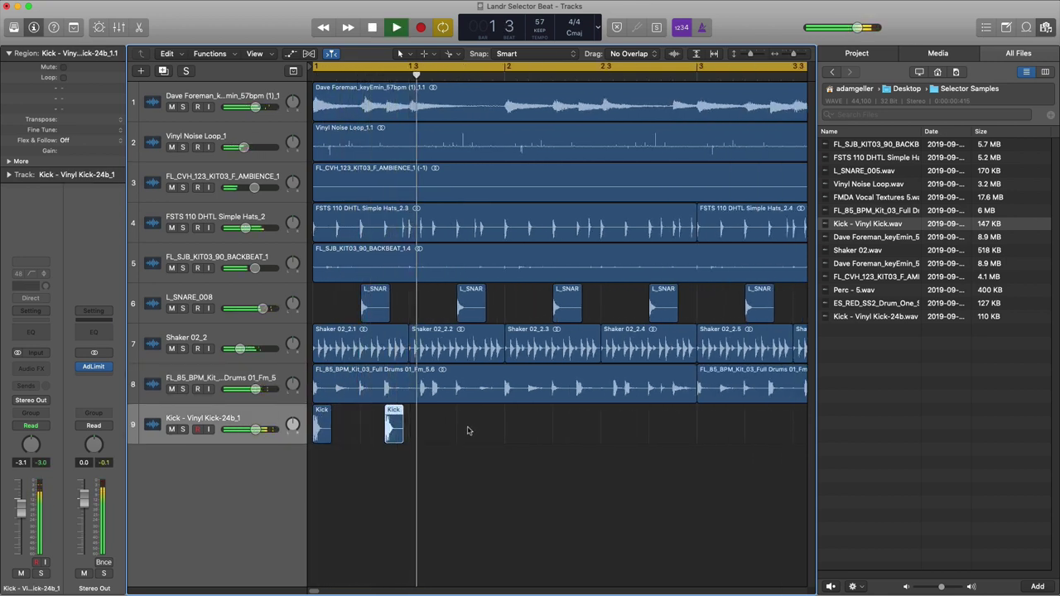
key("space")
- Copy a kick region to bar 1 beat 3 and shorten the copy
left_click_drag(389, 417, 427, 420)
scroll(427, 420, "up", 5)
scroll(427, 419, "up", 3)
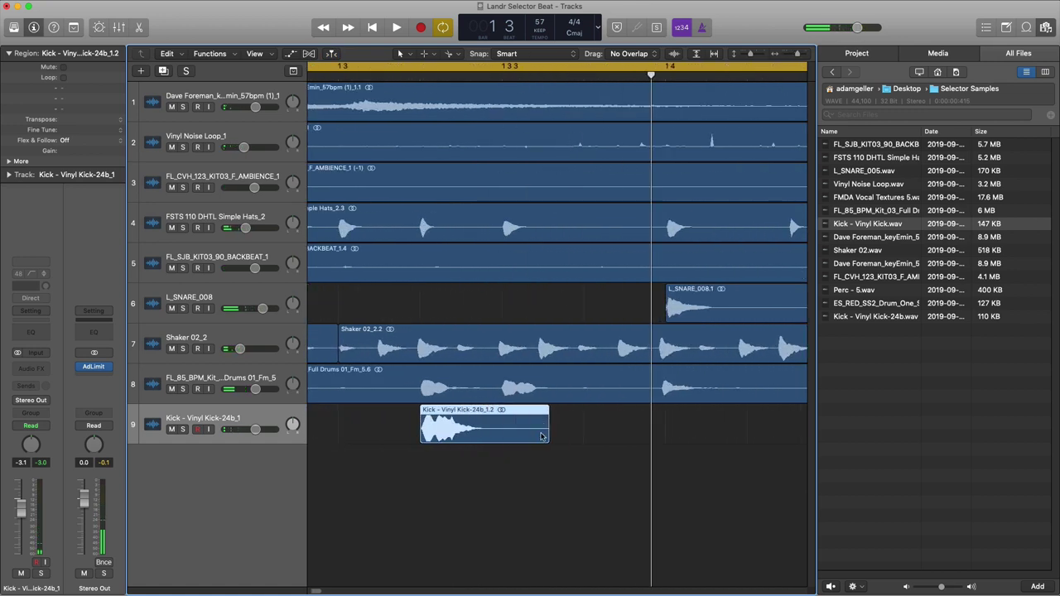
left_click_drag(530, 435, 553, 425)
key("space")
key("super+Left")
key("super+Left")
key("super+Left")
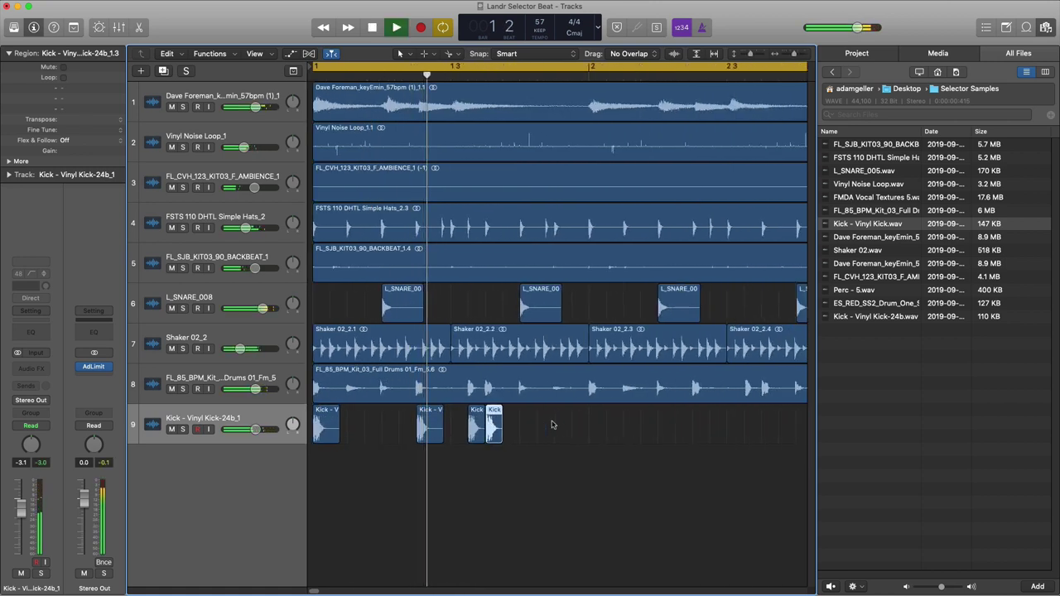
key("super+Left")
key("super+Left")
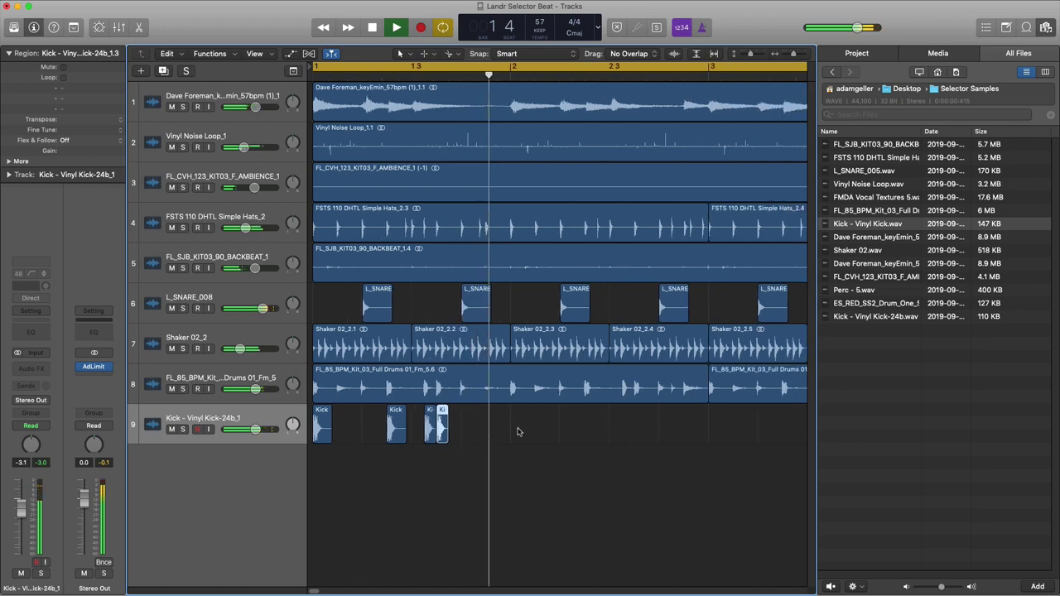
key("space")
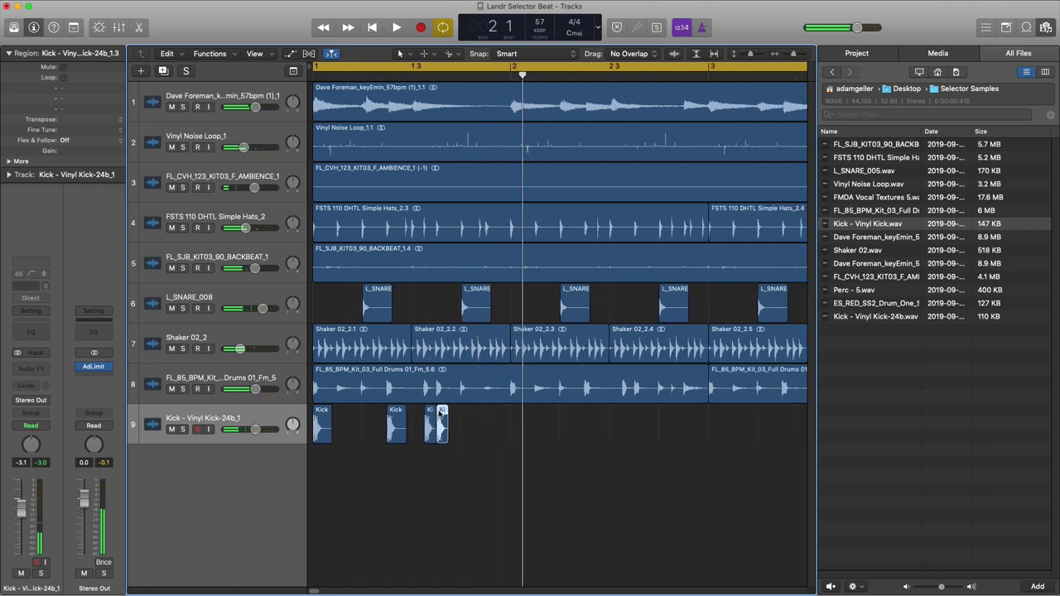
- Move the last kick hit later in the bar and audition the pattern
left_click_drag(440, 415, 518, 422)
key("space")
key("super+Left")
key("super+Right")
key("super+Right")
key("super+Right")
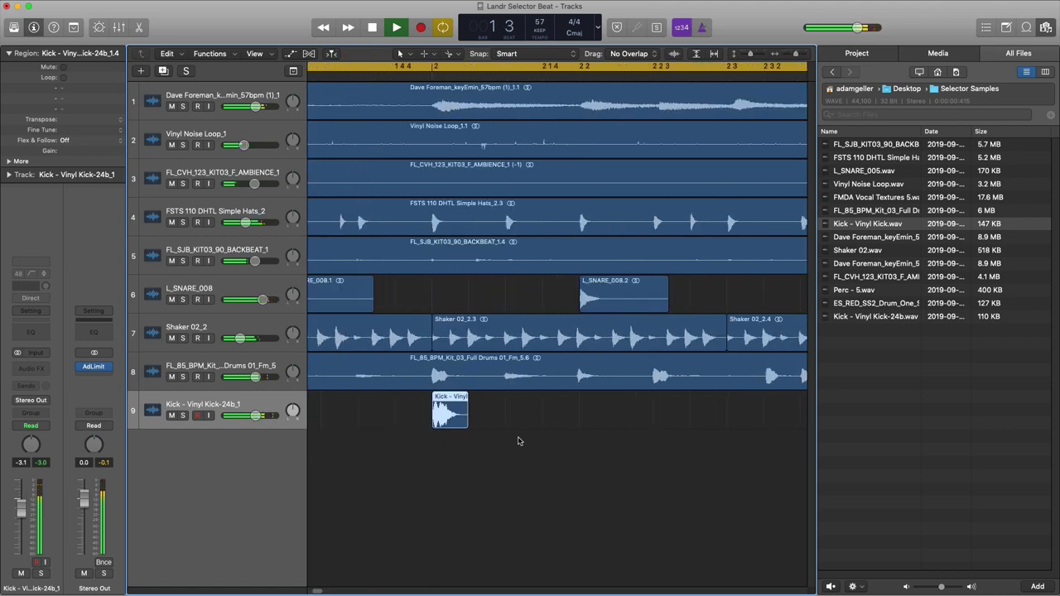
key("super+Left")
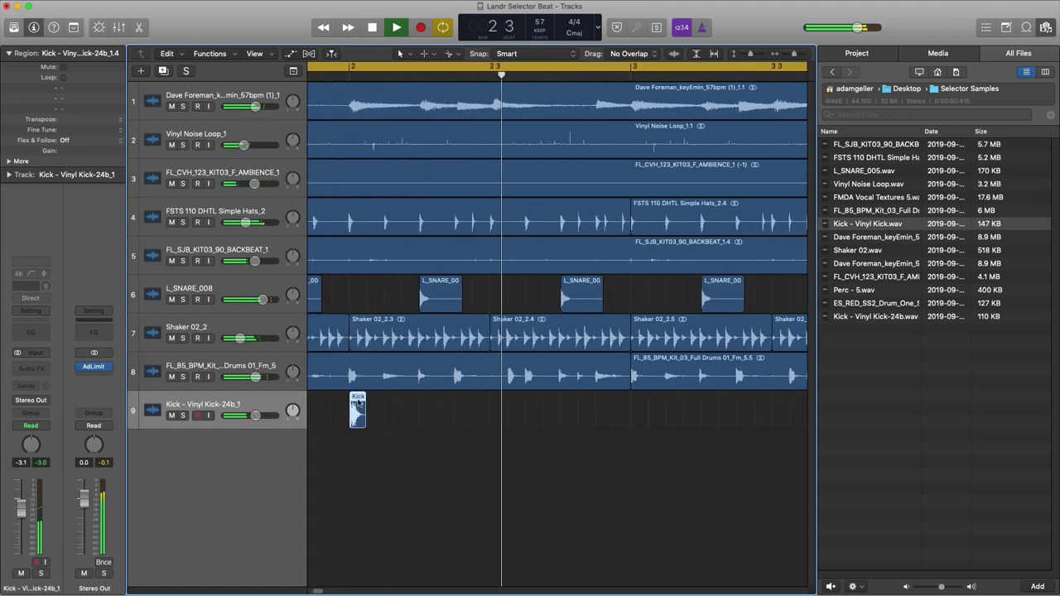
- Copy a kick further along, then duplicate all nine kick regions two bars later
left_click_drag(359, 402, 532, 406)
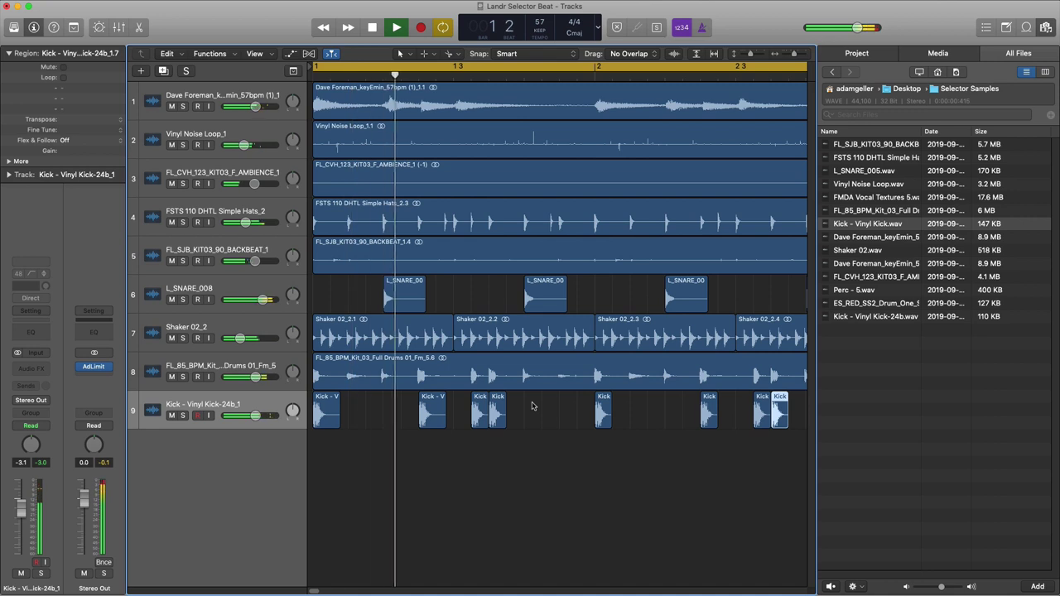
key("super+Left")
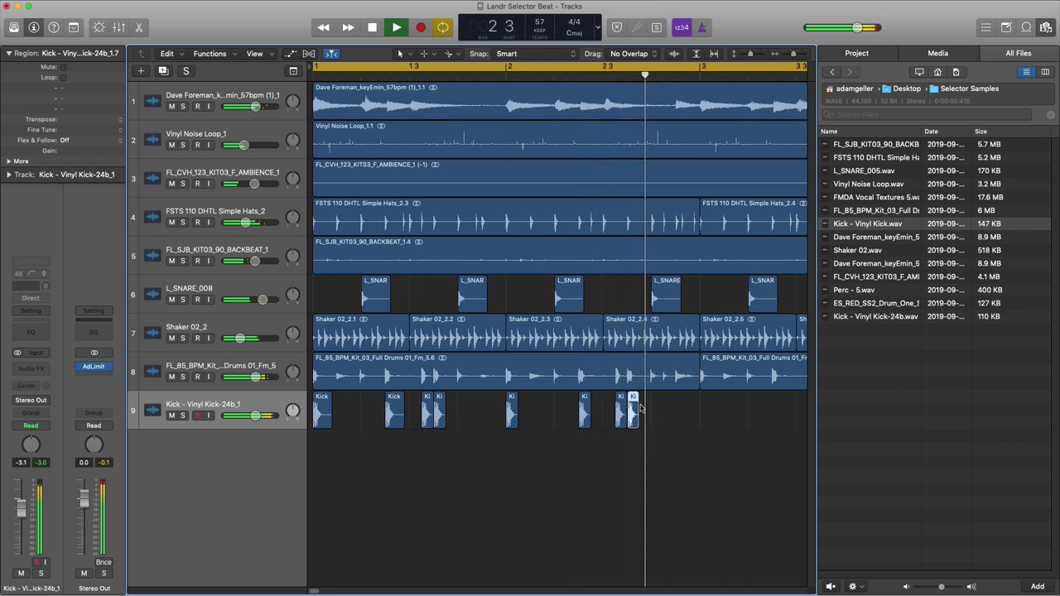
key("space")
left_click_drag(636, 401, 708, 424)
key("space")
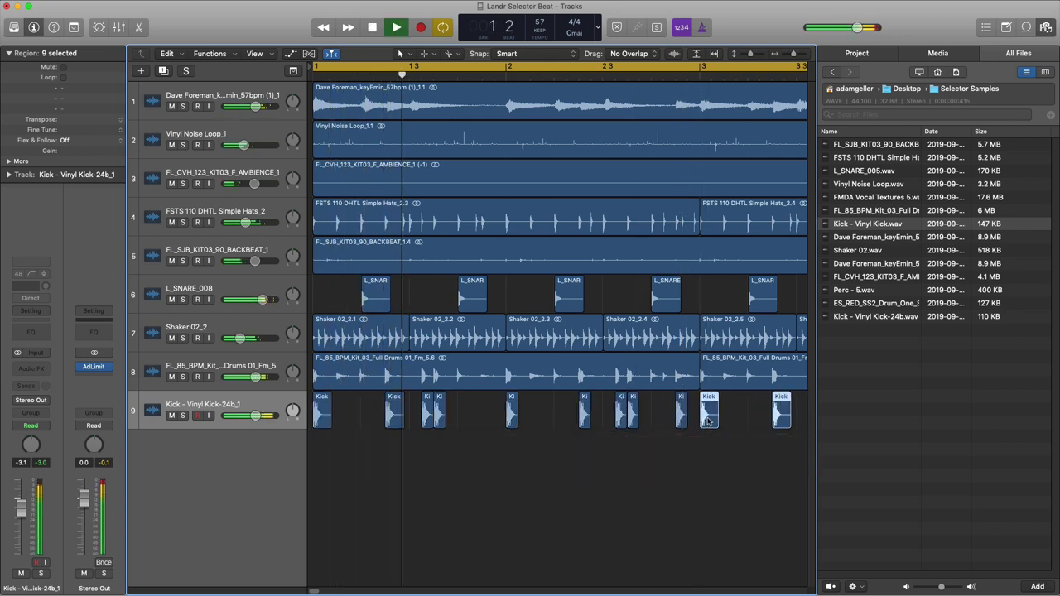
left_click(495, 460, "ctrl+alt")
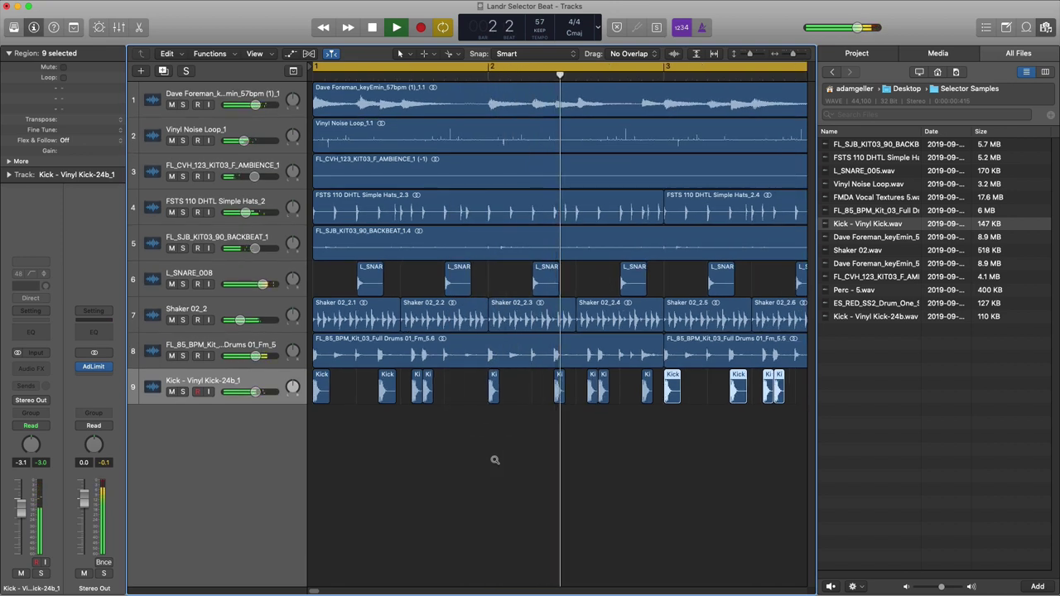
left_click(495, 461, "ctrl+alt")
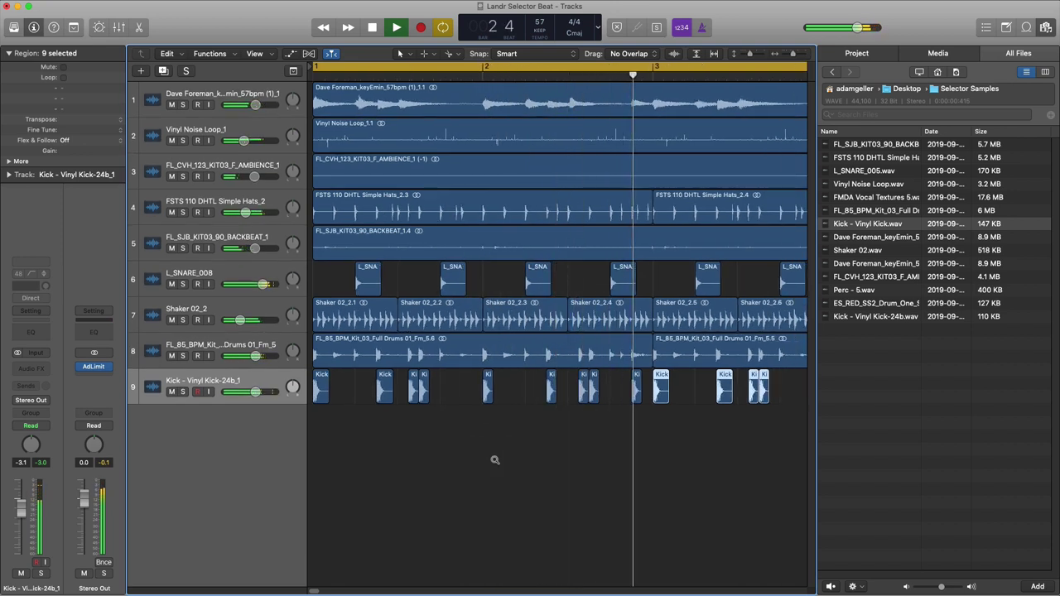
left_click(495, 460, "ctrl+alt")
left_click(495, 460, "ctrl+alt")
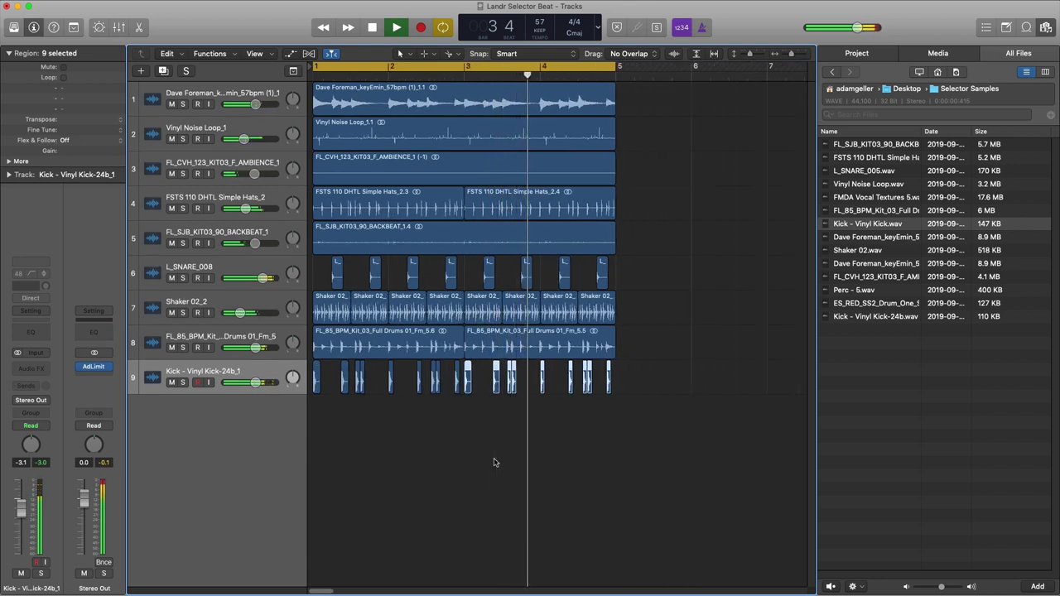
left_click(562, 424)
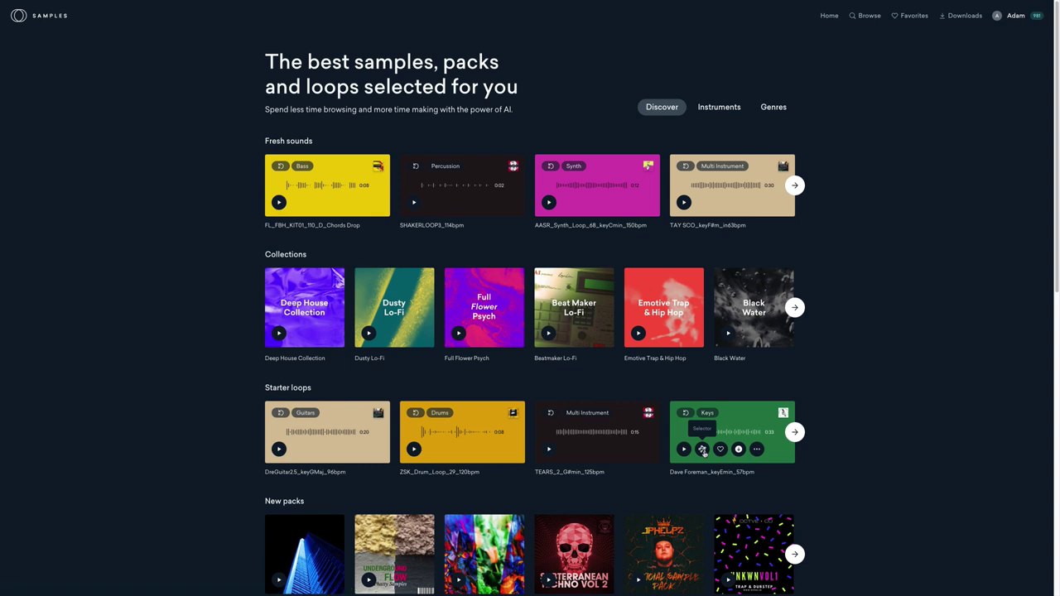
- Show Selector matches for the Dave Foreman piano loop filtered to the Hip Hop genre
left_click(703, 450)
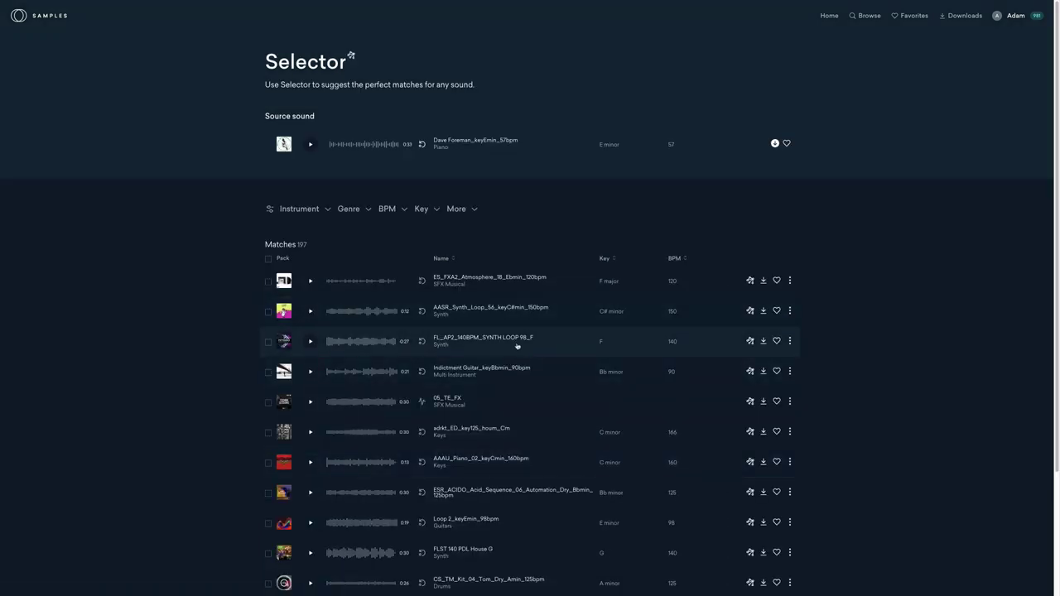
left_click(359, 213)
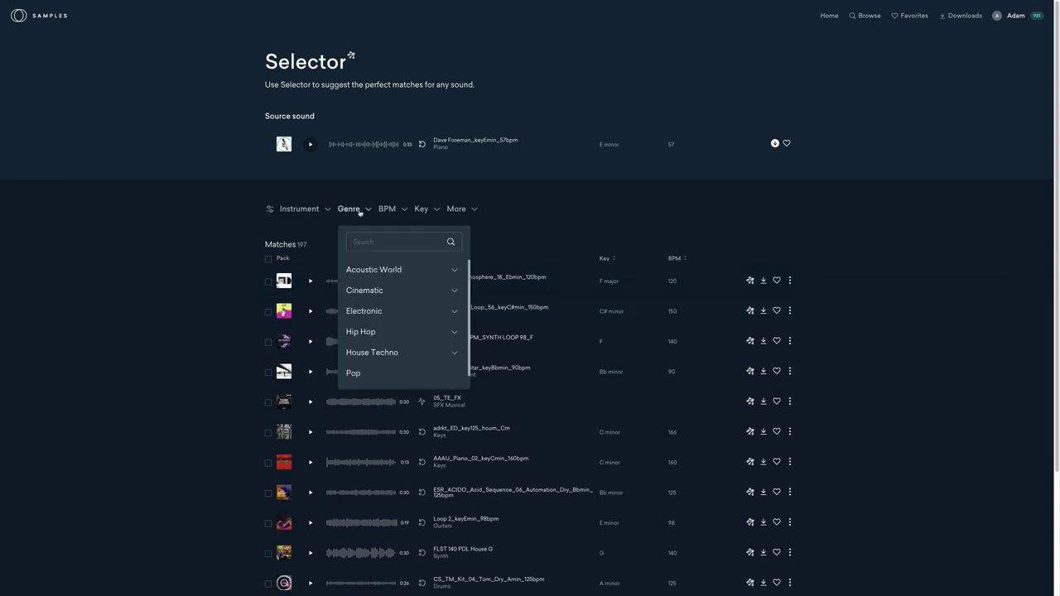
scroll(415, 327, "down", 1)
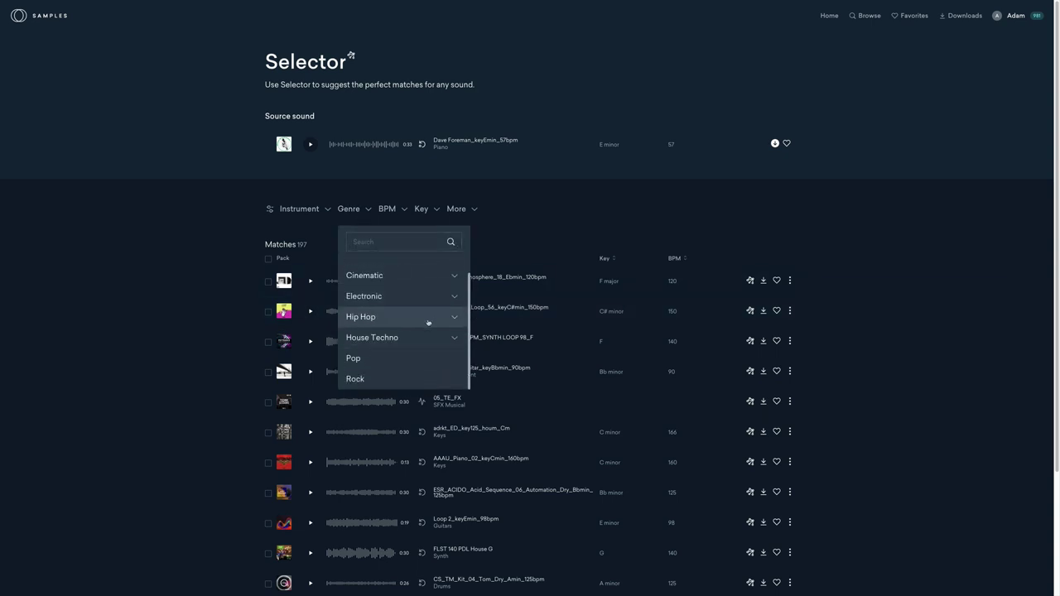
left_click(401, 320)
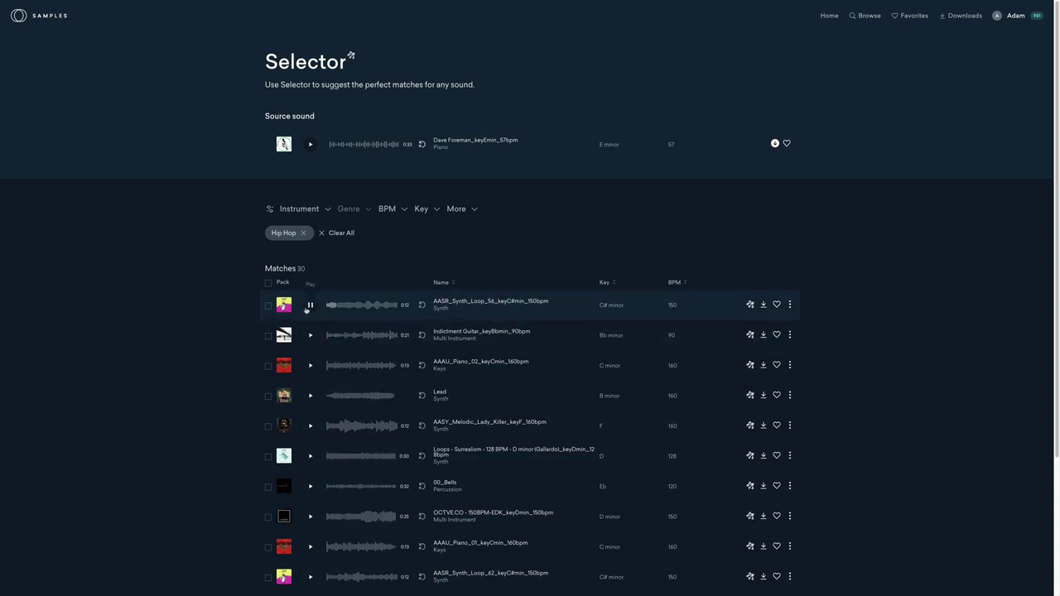
scroll(305, 341, "down", 1)
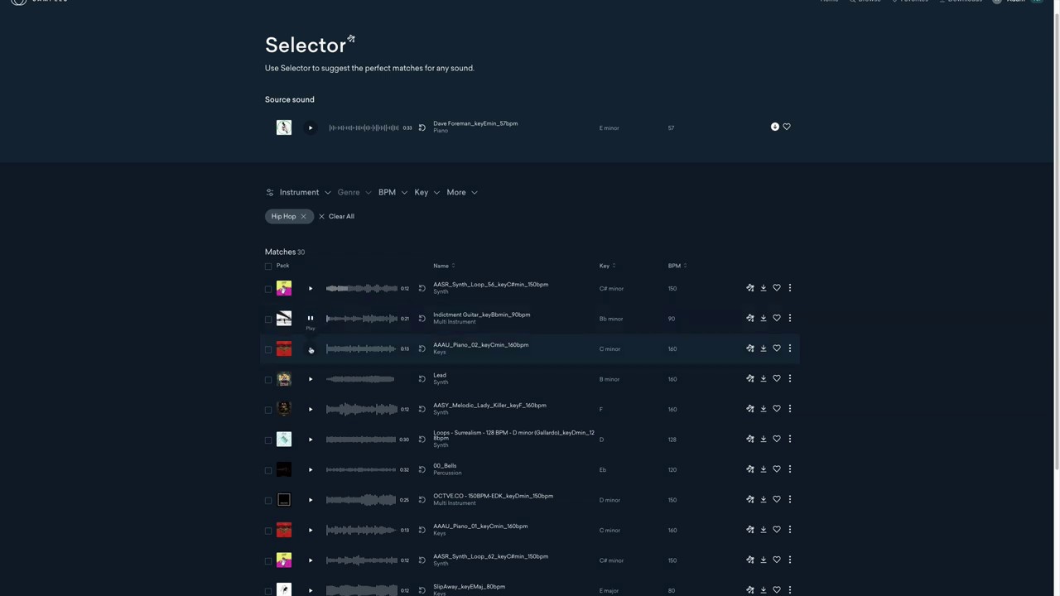
- Audition the matches and download the Lead synth sample, confirming the credit
left_click(311, 348)
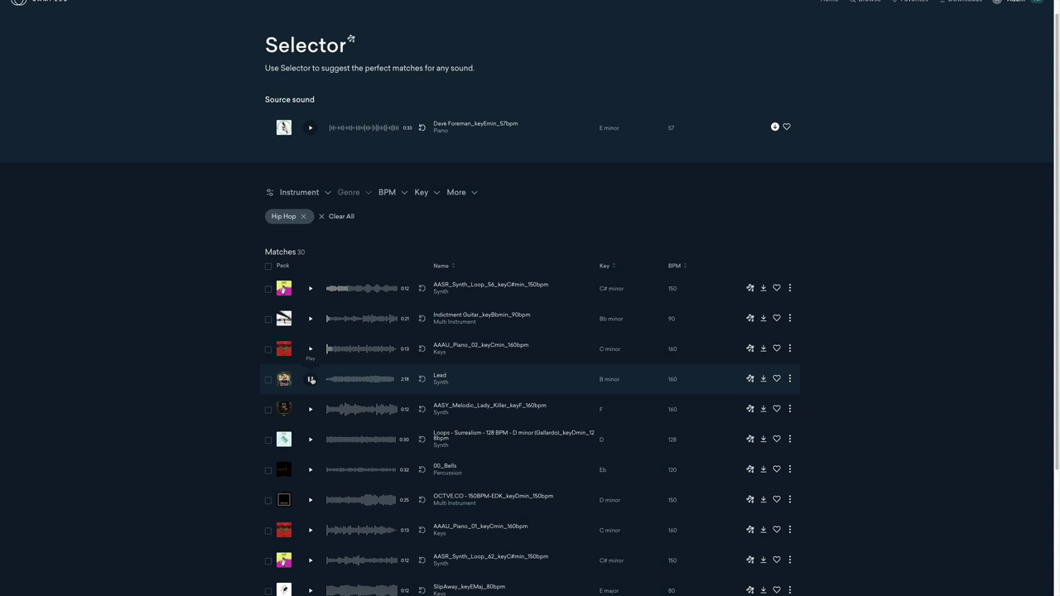
left_click(764, 380)
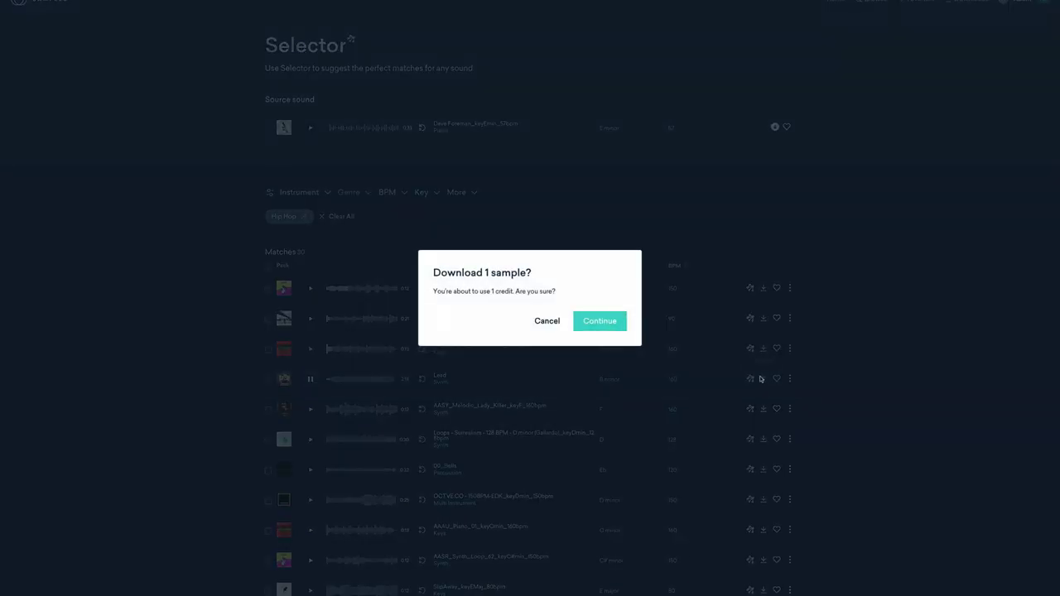
left_click(596, 321)
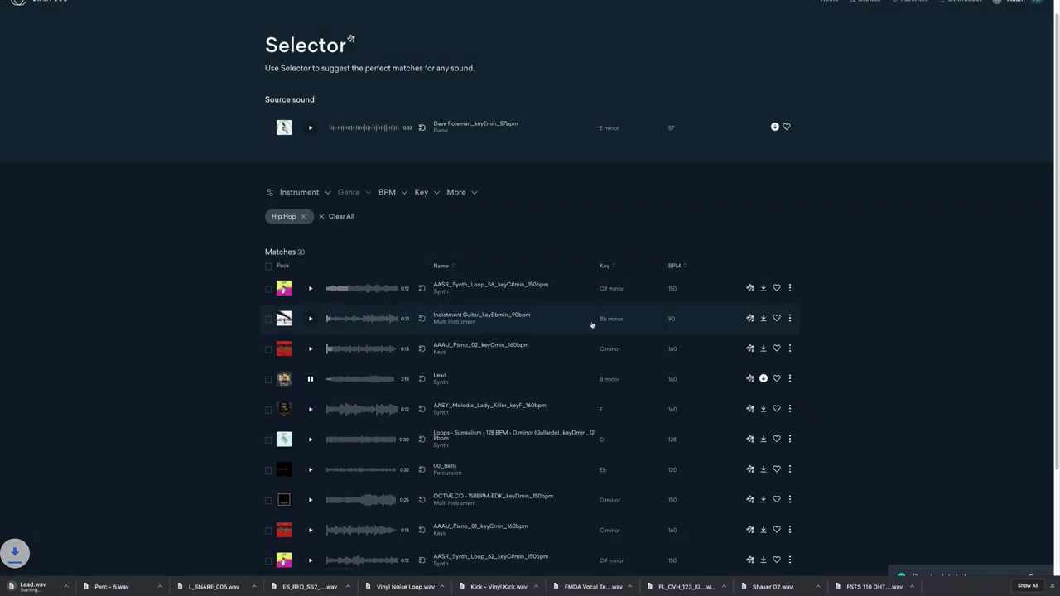
left_click(311, 410)
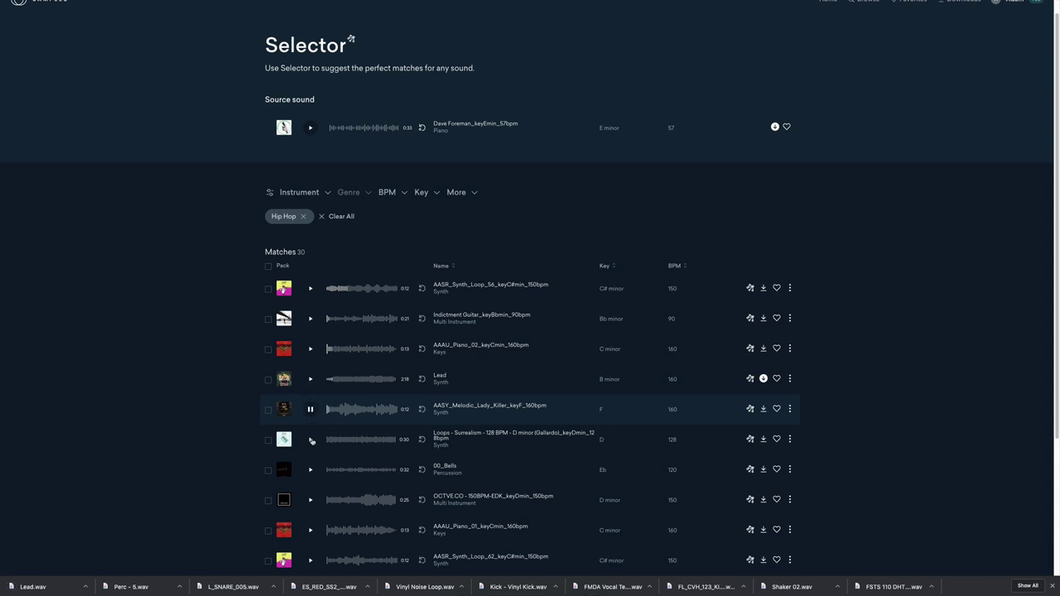
scroll(340, 497, "down", 1)
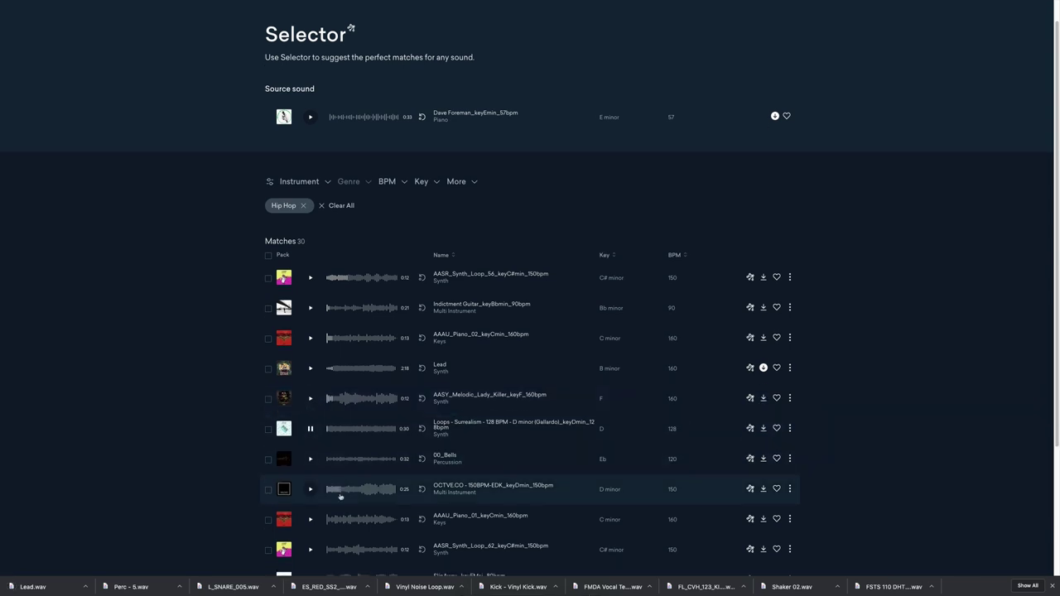
left_click(310, 491)
scroll(310, 491, "down", 2)
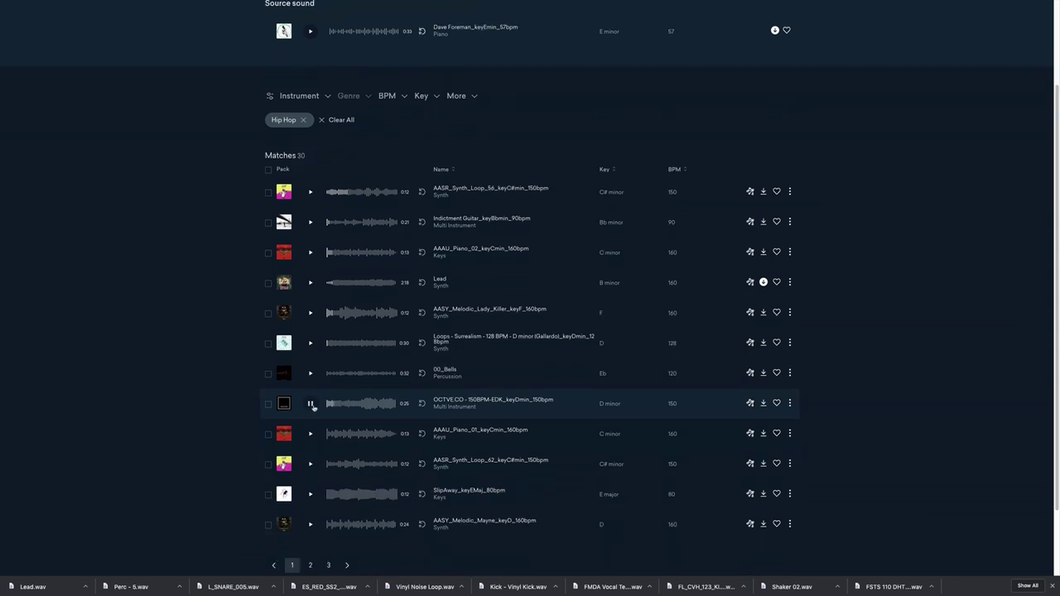
- Narrow the matches to the Boom bap subgenre and download the Rest In Peace sample
left_click(369, 99)
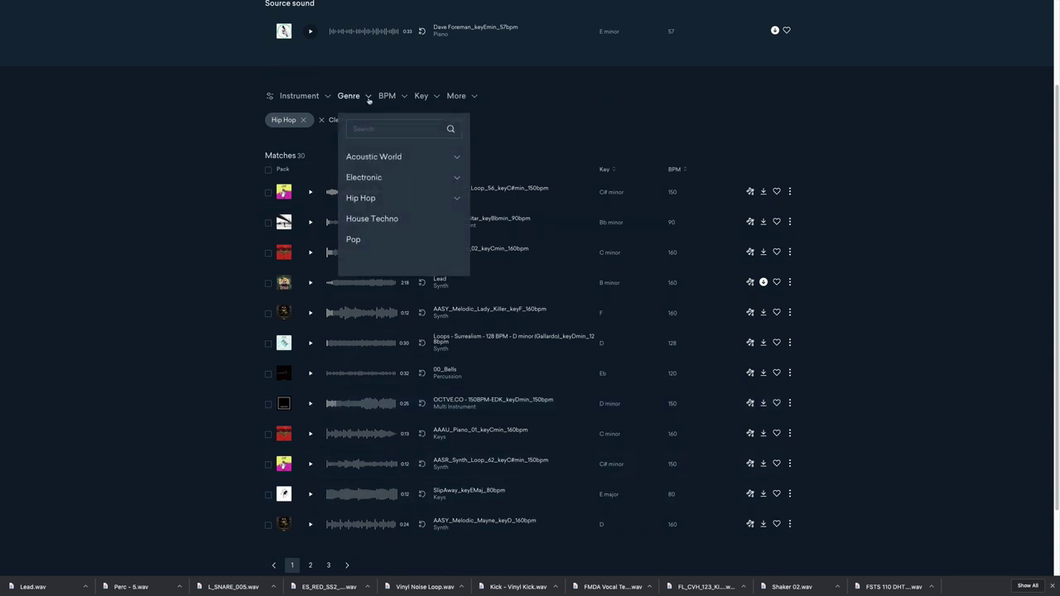
left_click(462, 200)
scroll(444, 218, "down", 3)
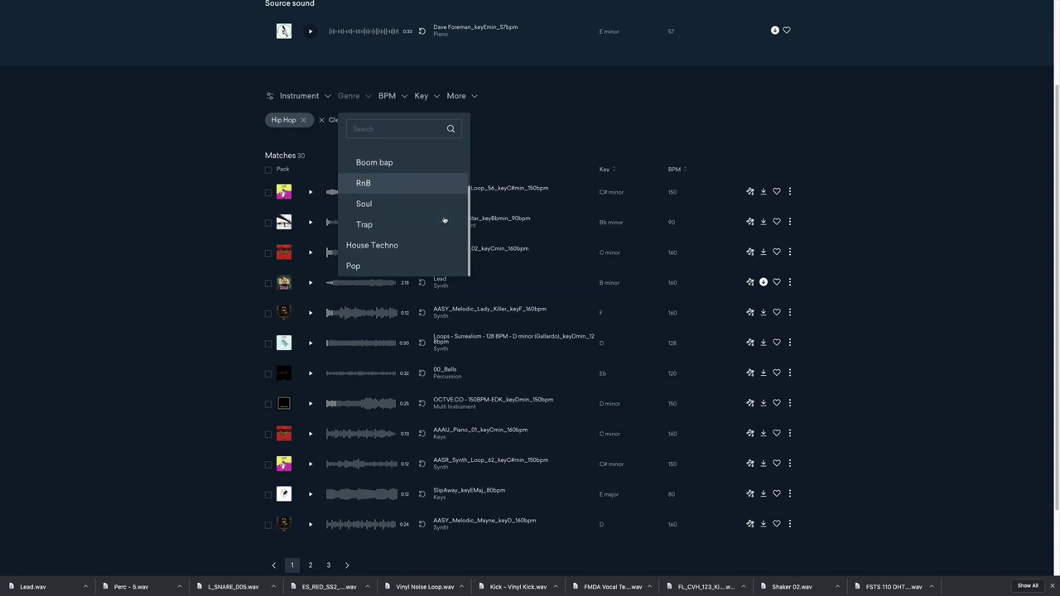
scroll(389, 203, "up", 1)
left_click(370, 174)
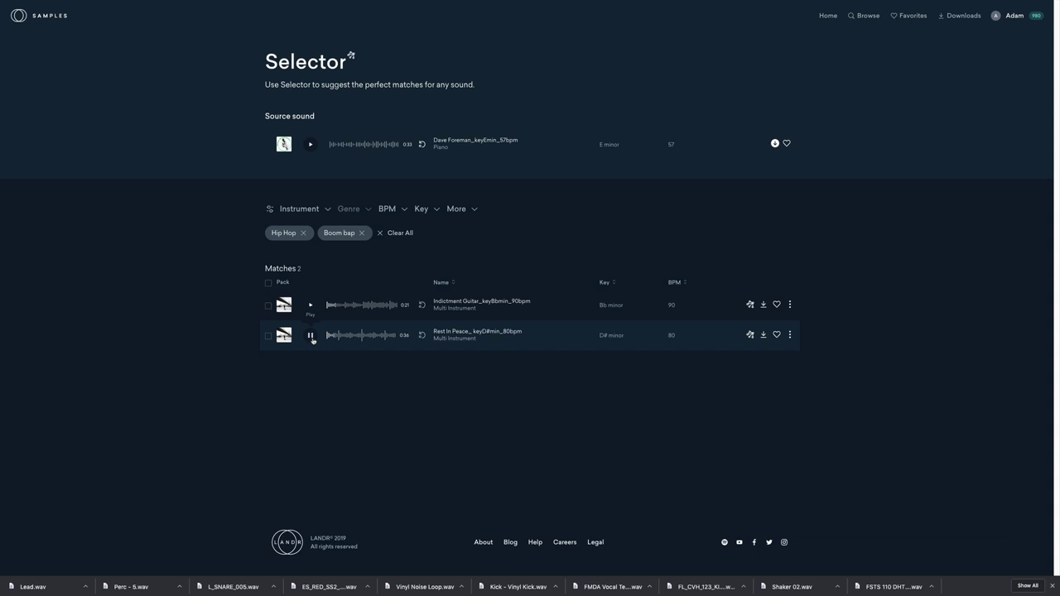
left_click(763, 336)
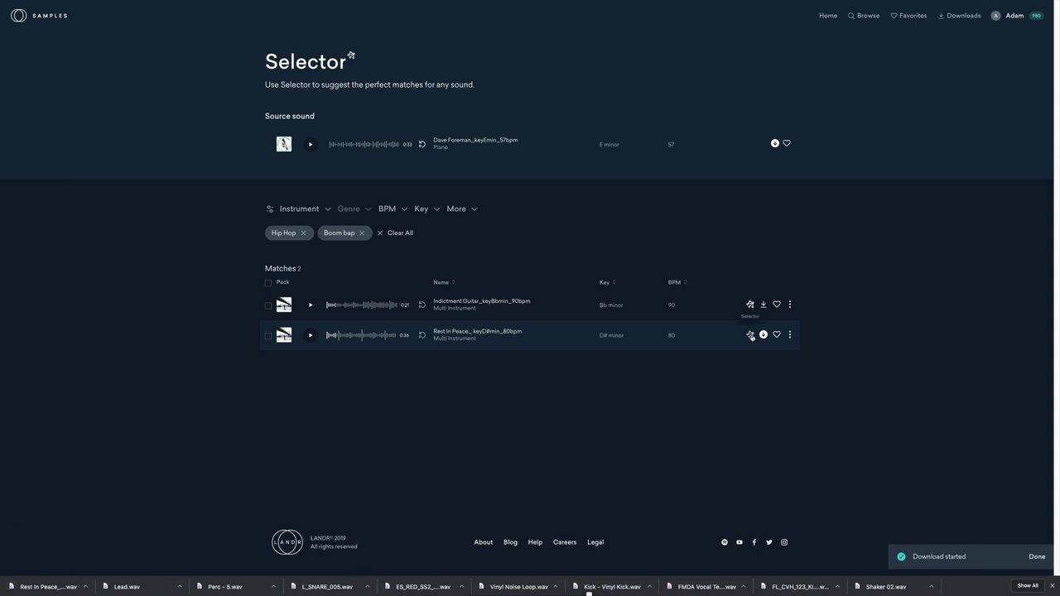
- Find matches for Rest In Peace and download the FL_TH_KIT05_Melody loop, confirming the credit
left_click(751, 336)
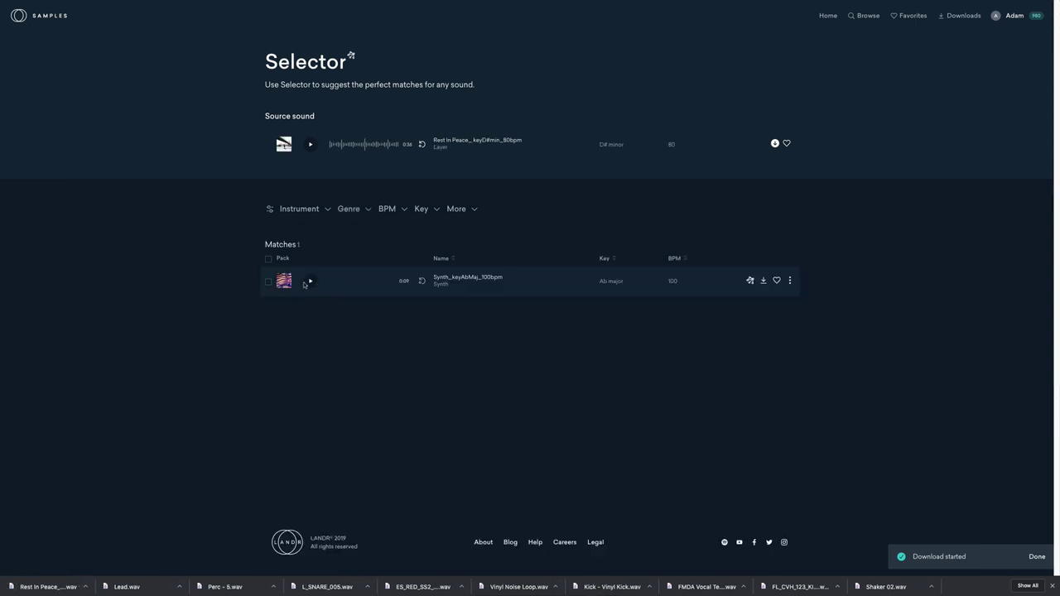
left_click(310, 280)
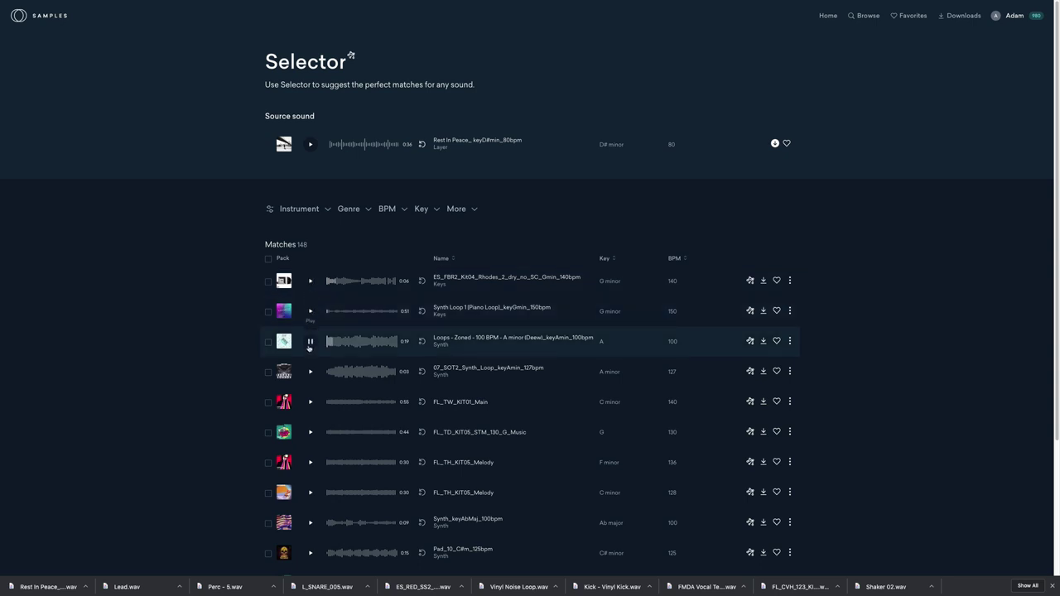
left_click(313, 375)
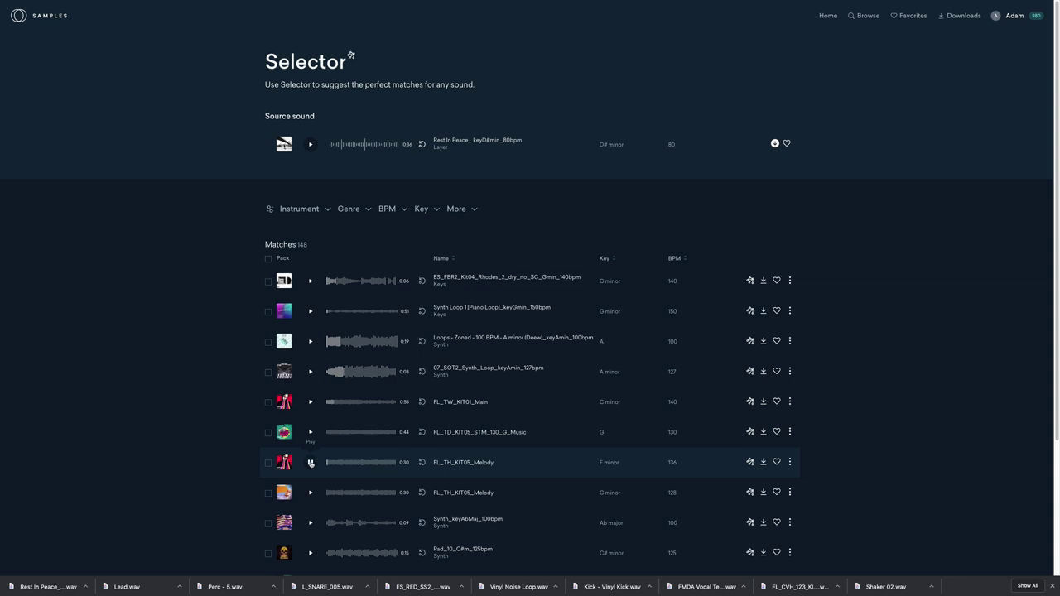
left_click(763, 462)
left_click(598, 309)
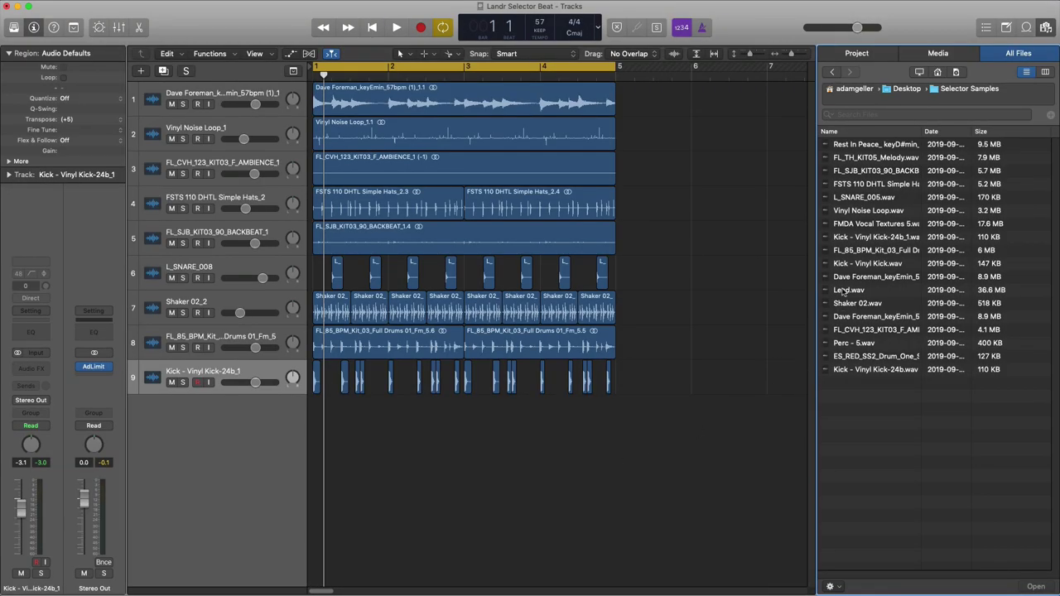
- Preview Lead.wav, Rest In Peace and FL_TH_KIT05_Melody.wav, then return to Lead.wav
left_click(845, 290)
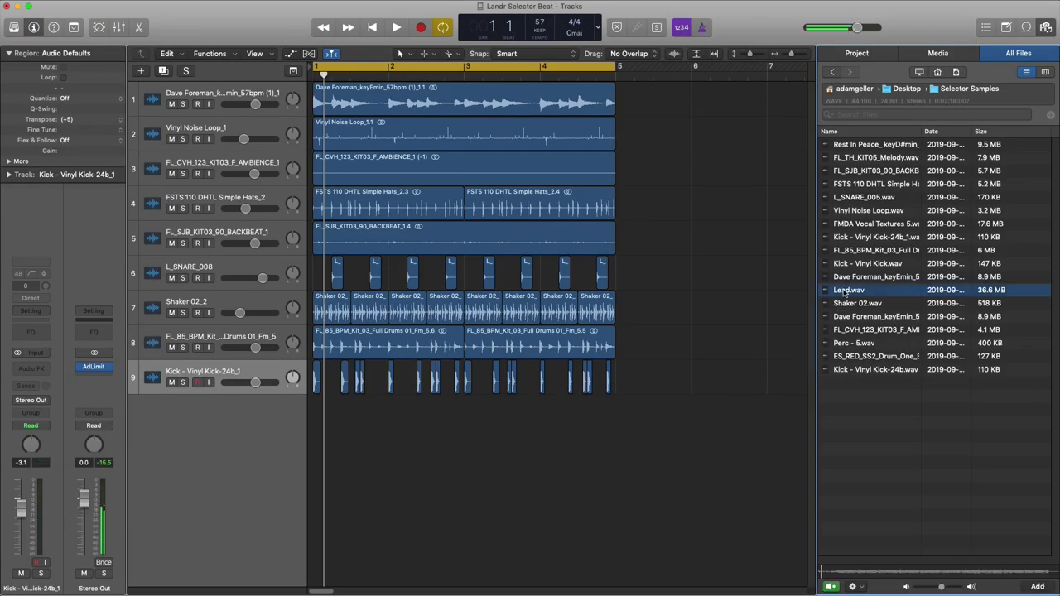
left_click(875, 150)
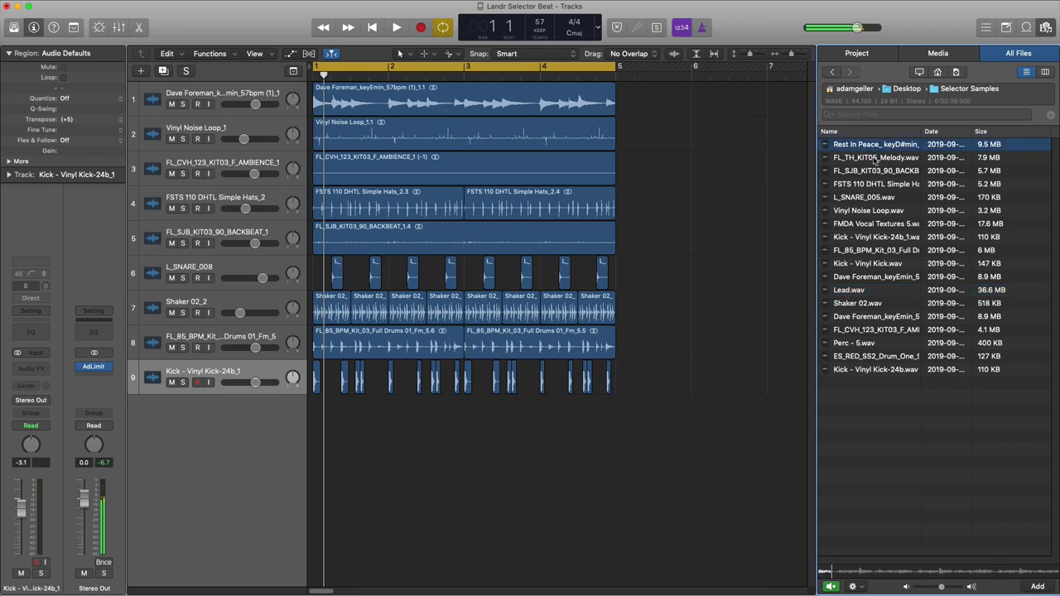
left_click(875, 162)
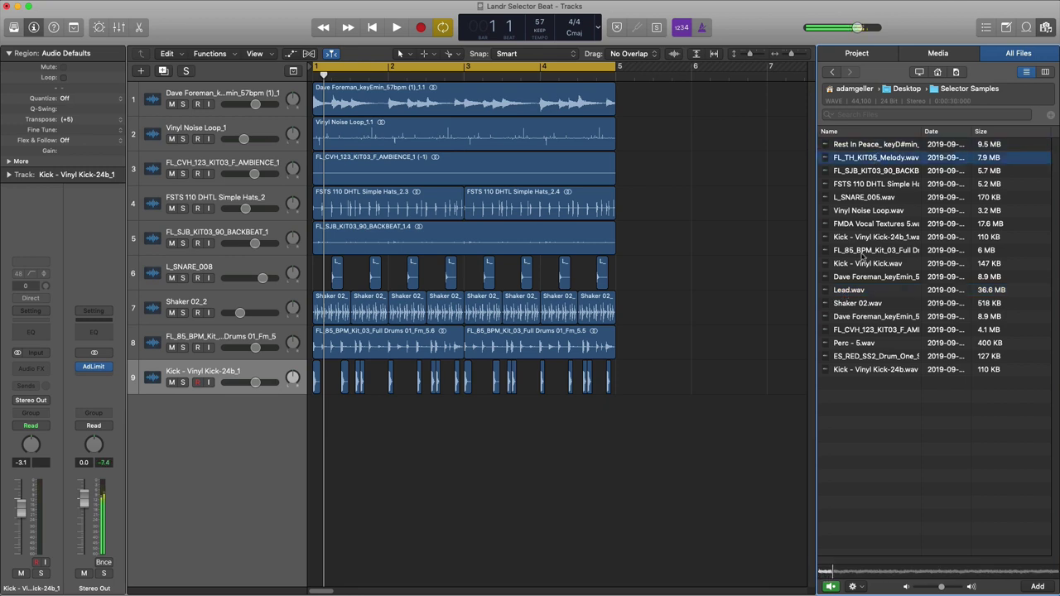
left_click(849, 291)
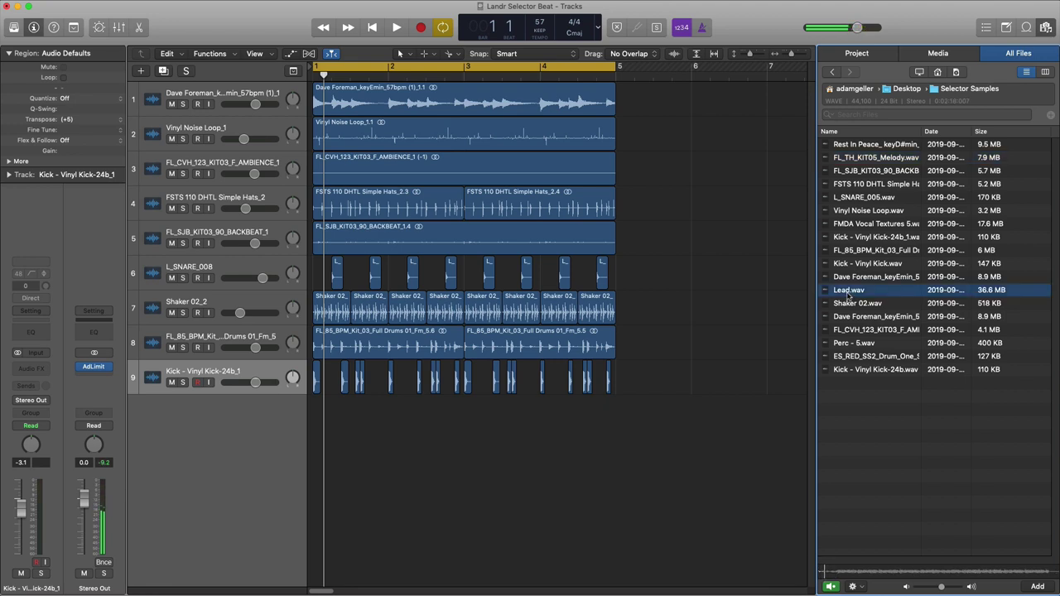
- Add Lead.wav as a new Lead_1 track at bar 1 and solo it
left_click_drag(849, 295, 355, 439)
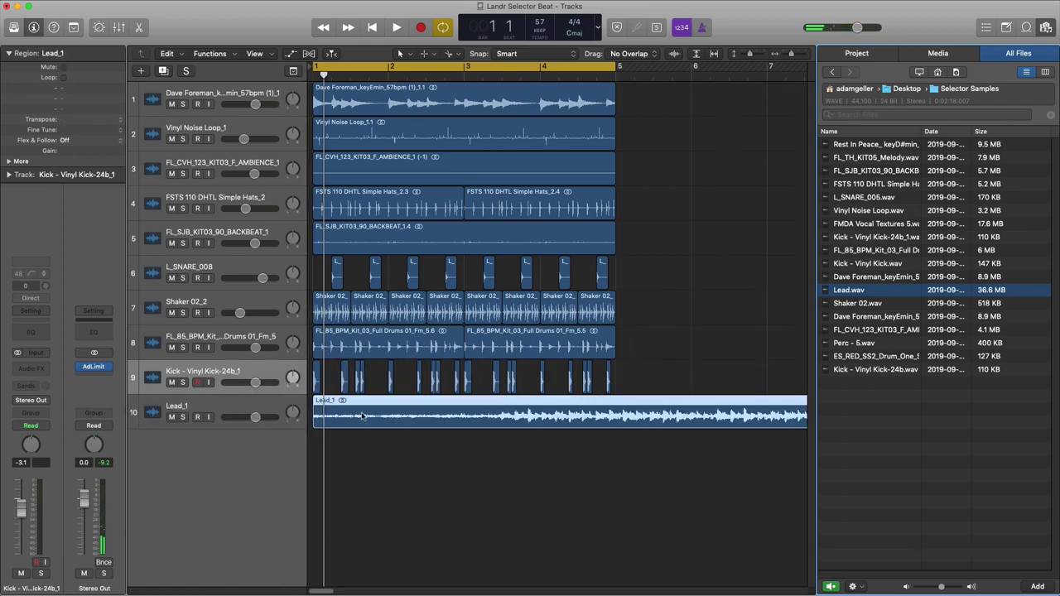
scroll(362, 417, "up", 5)
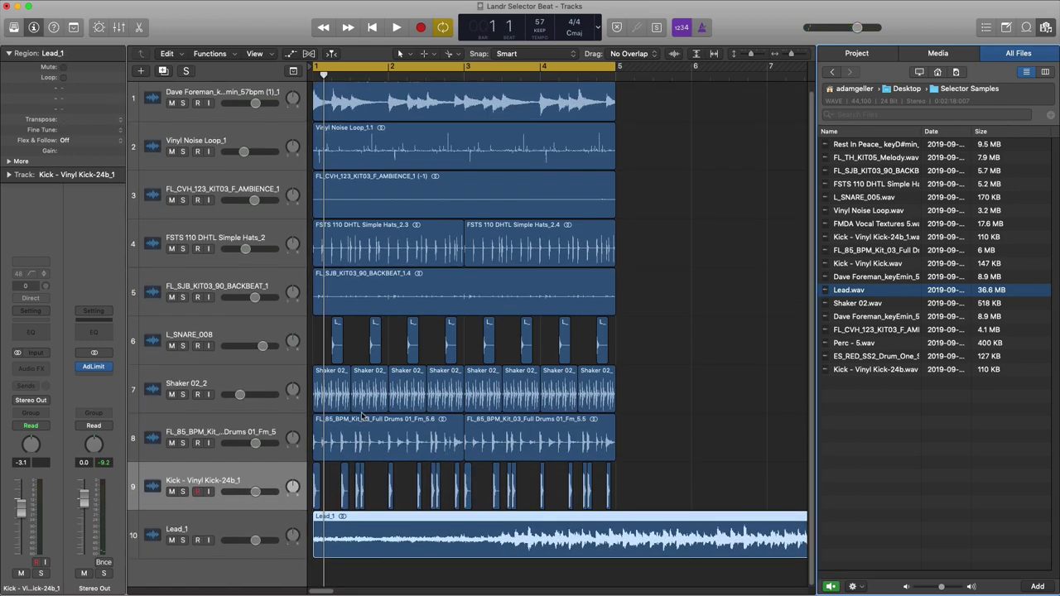
scroll(362, 417, "up", 1)
scroll(362, 417, "down", 1)
key("s")
key("space")
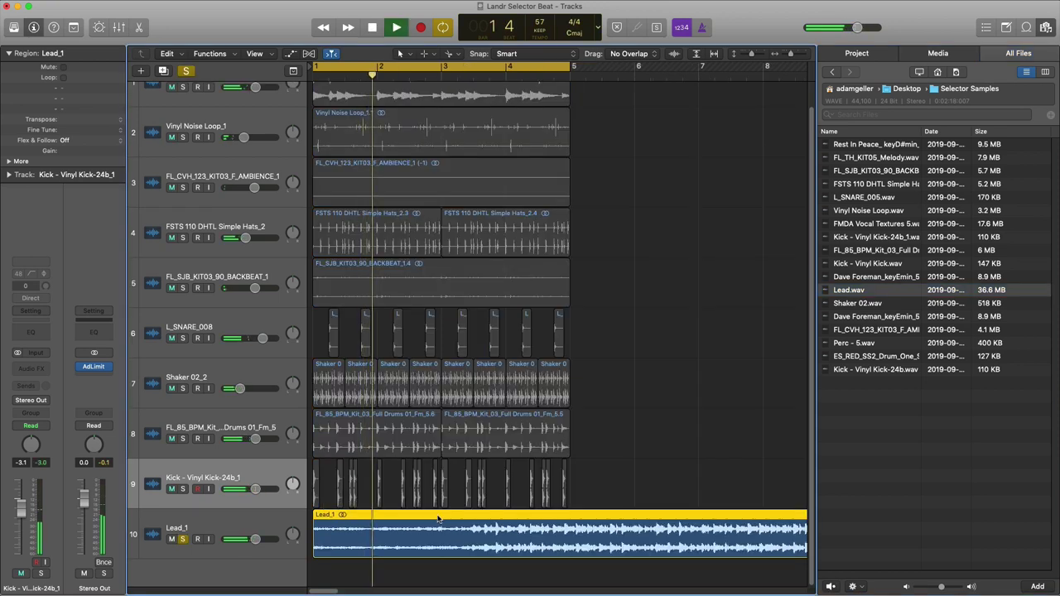
- Split the lead region near bar 2 beat 2 and delete the remainder
key("Return")
key("space")
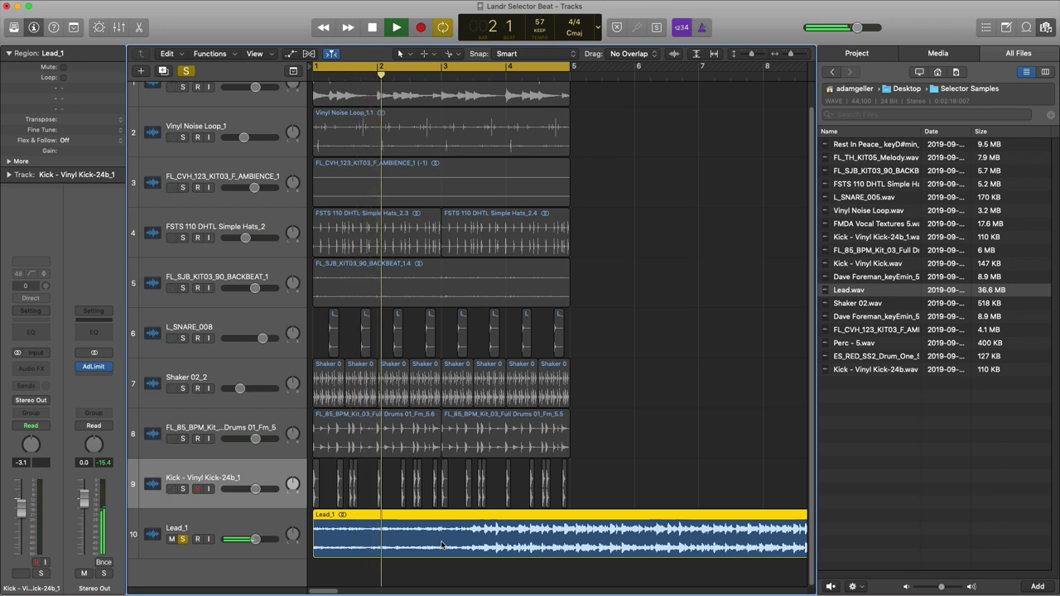
key("space")
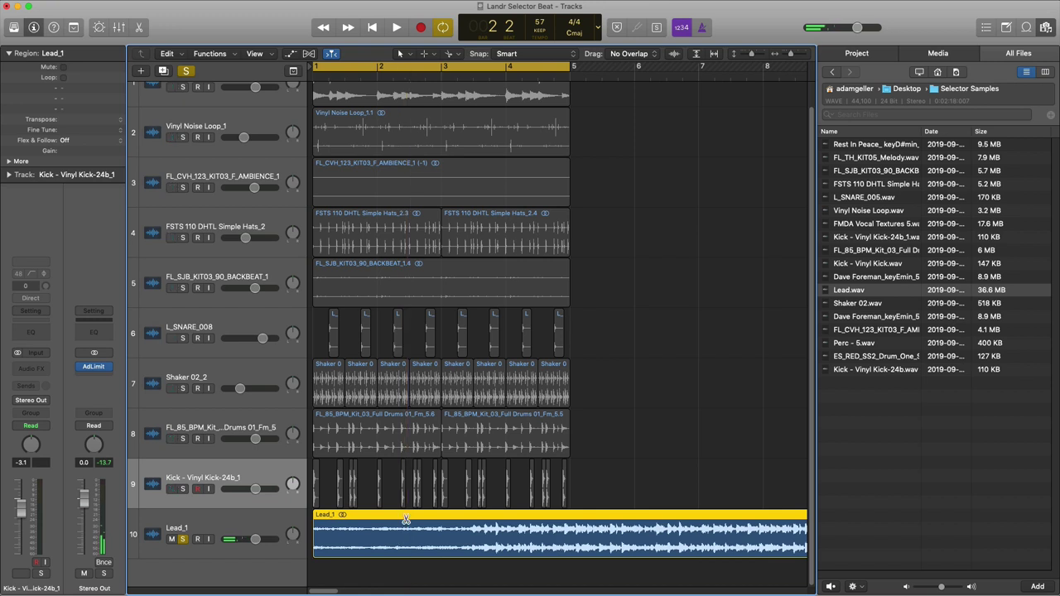
key("super+t")
key("Delete")
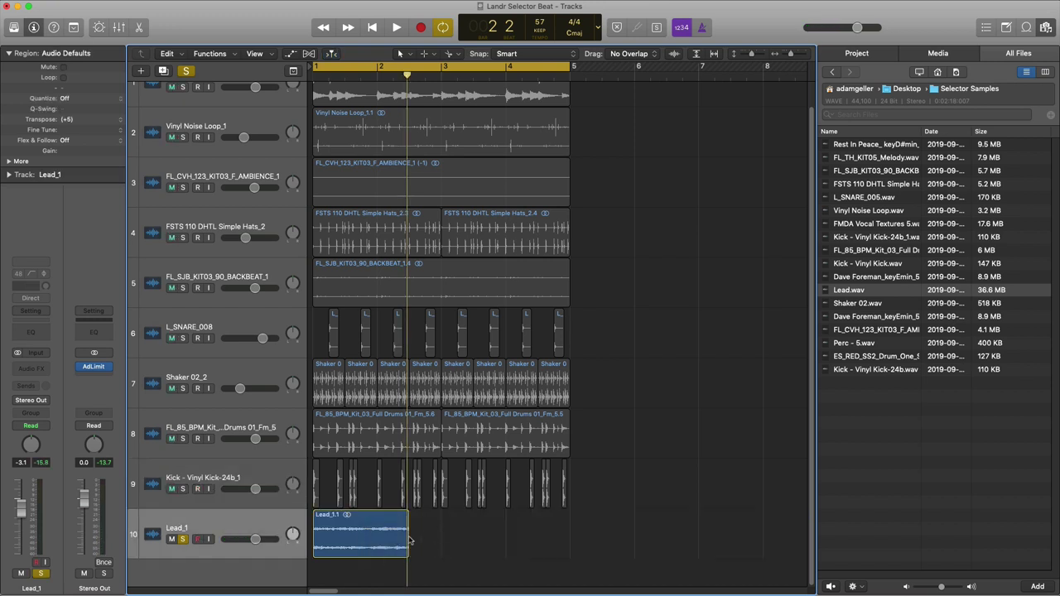
- Time-stretch the lead region to end at bar 2 and repeat it to fill bars 1–5
left_click_drag(407, 540, 377, 537)
key("space")
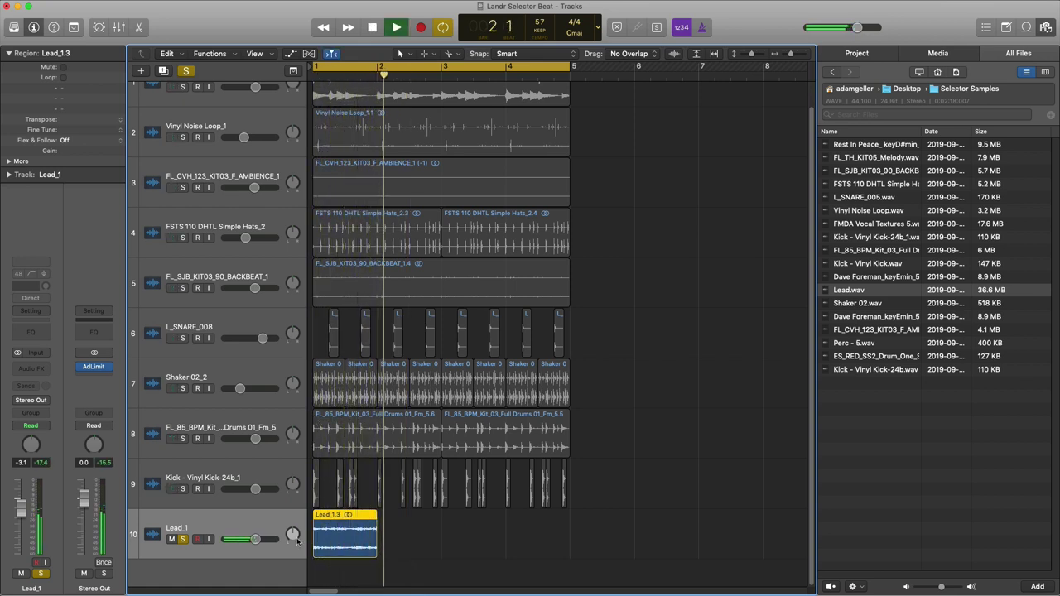
key("space")
key("super+r")
key("super+r")
key("super+r")
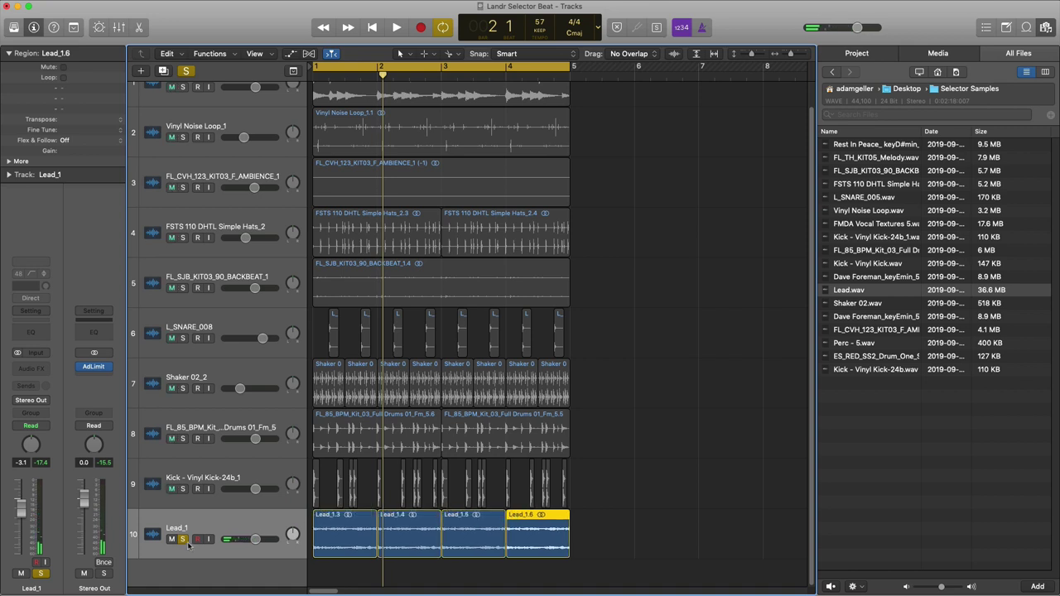
- Unsolo the lead track and play the full loop with all ten tracks in view
left_click(183, 539)
key("Return")
key("space")
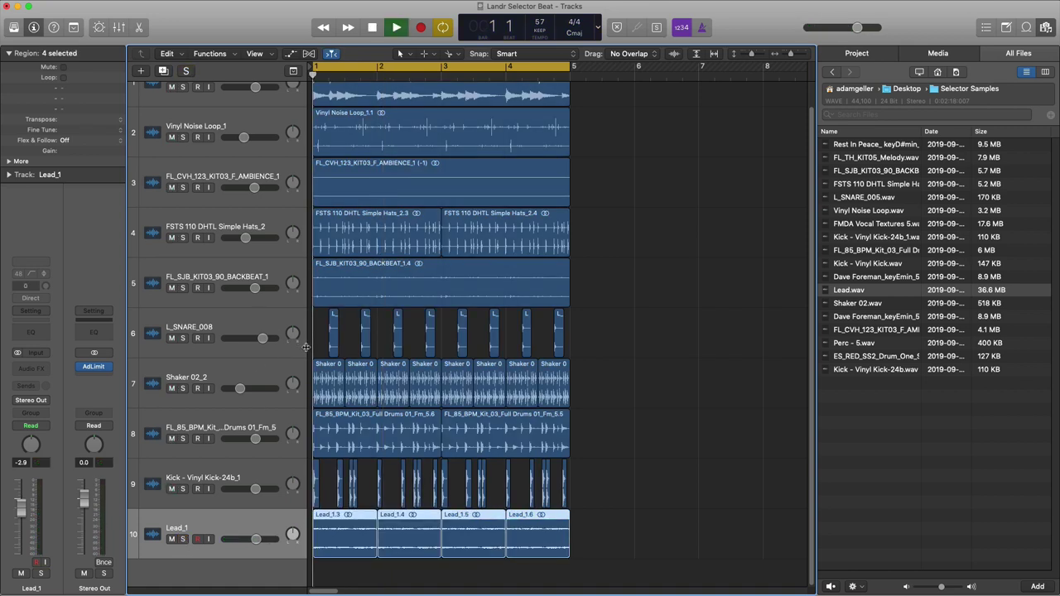
scroll(319, 381, "up", 1)
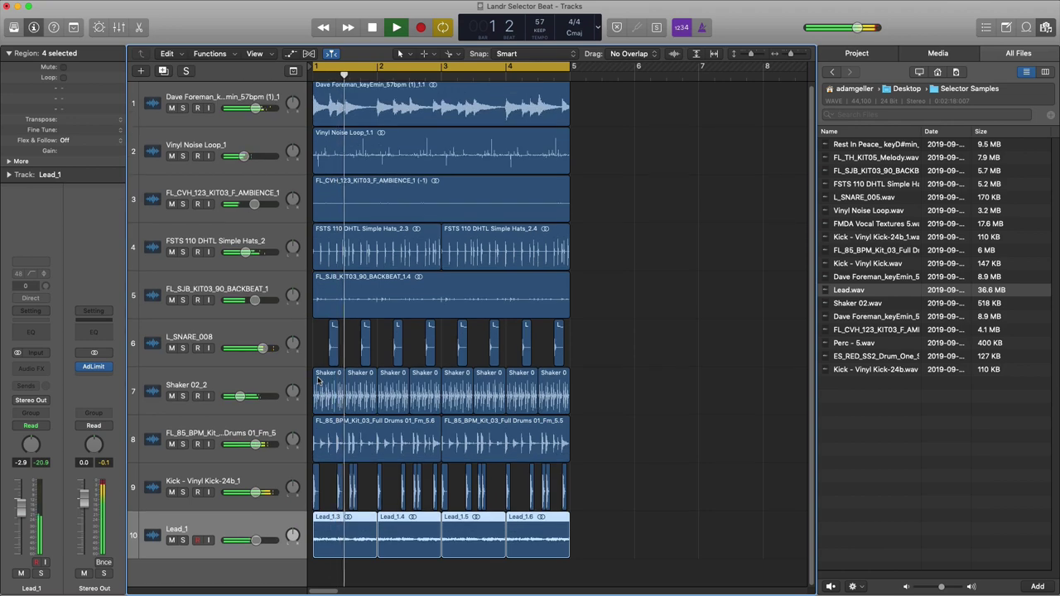
key("cmd+Up")
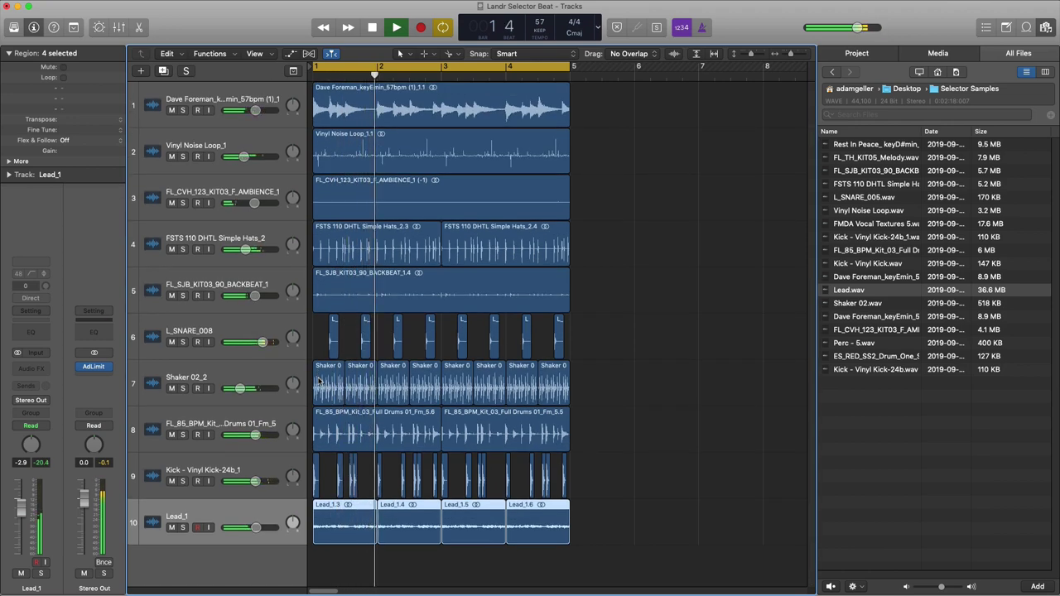
key("cmd+Up")
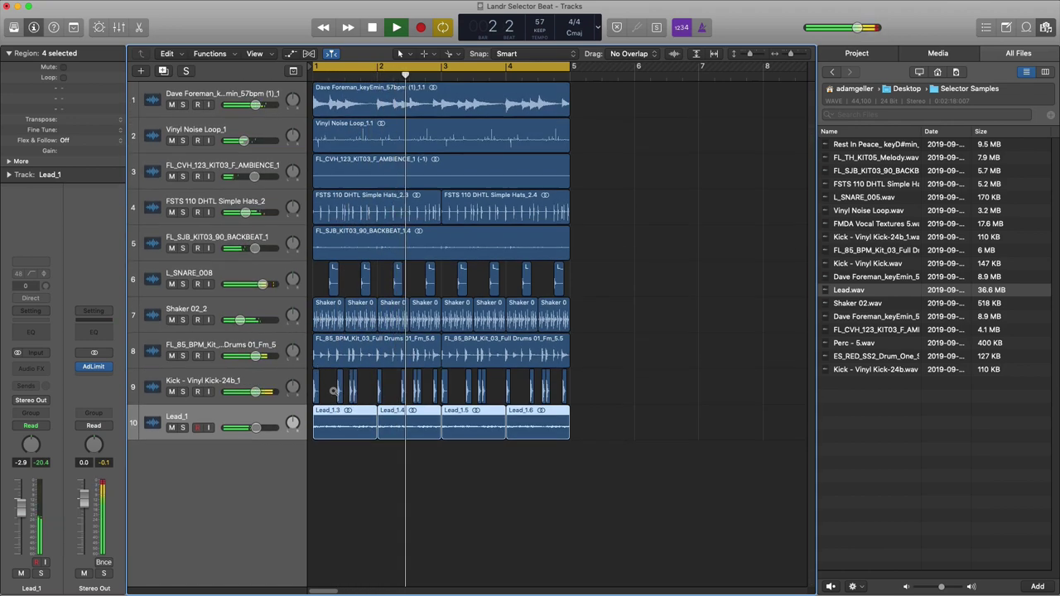
key("cmd+Left")
key("cmd+Left")
key("cmd+Right")
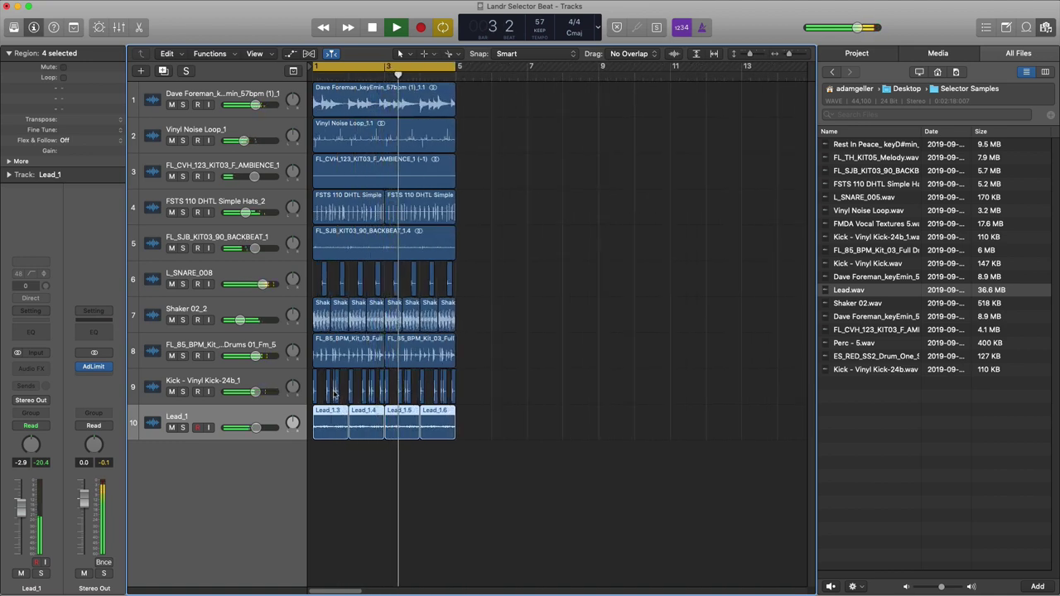
key("space")
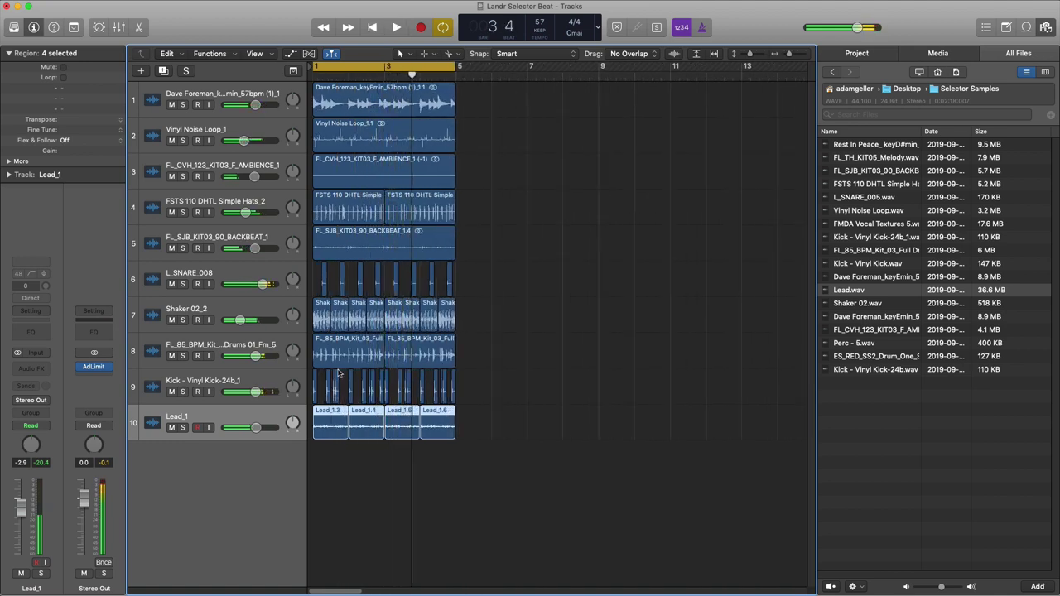
- Lower the Lead_1 track volume to -3.3 dB
left_click(256, 427)
left_click_drag(255, 428, 255, 428)
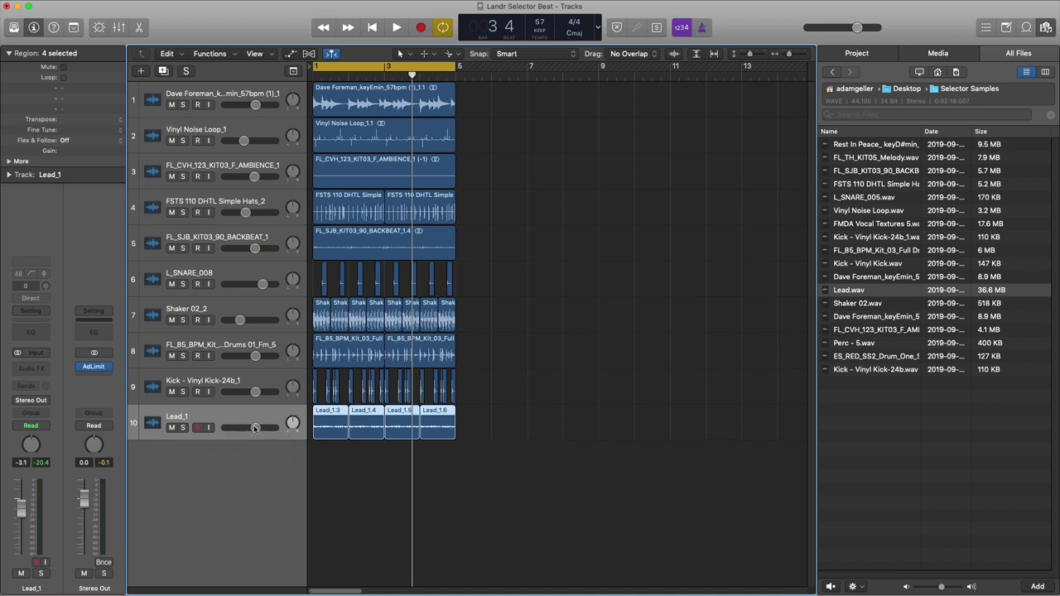
key("space")
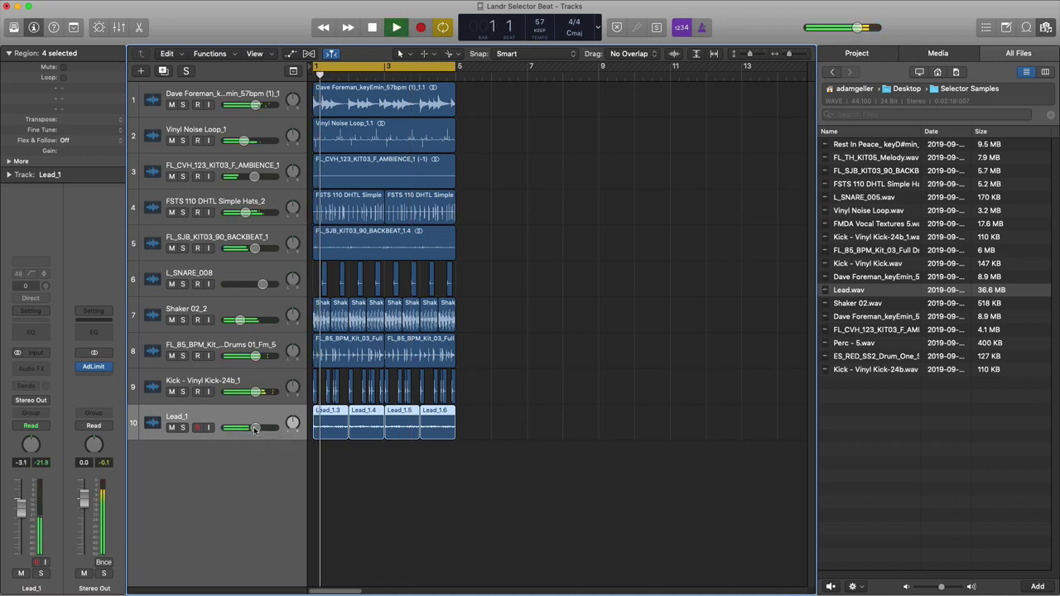
left_click(255, 428)
left_click_drag(255, 428, 259, 432)
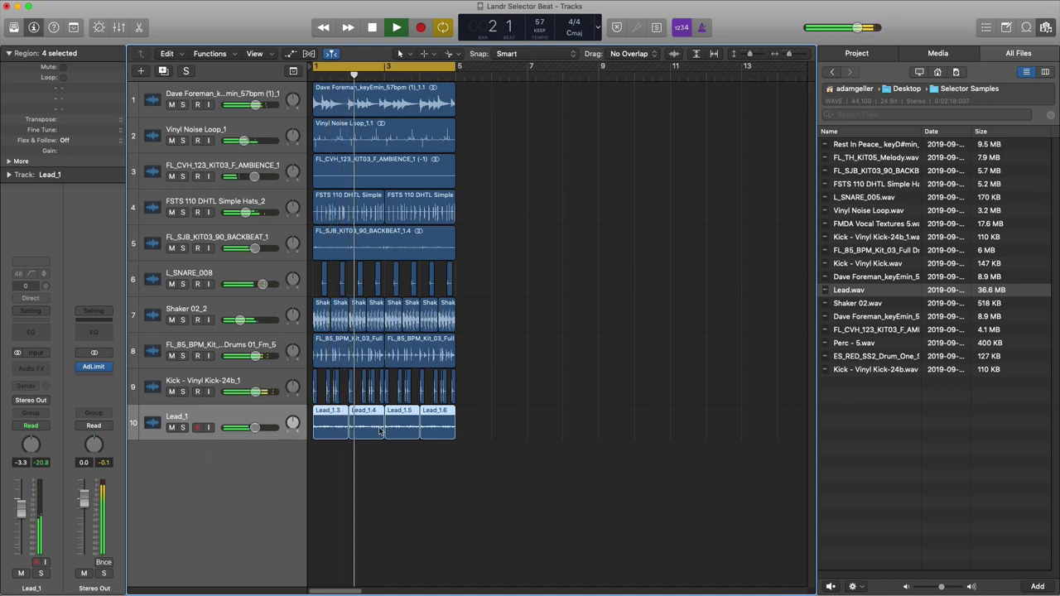
key("space")
- Preview Perc - 5, Rest In Peace, FL_TH_KIT05_Melody and other samples in the folder
left_click(841, 343)
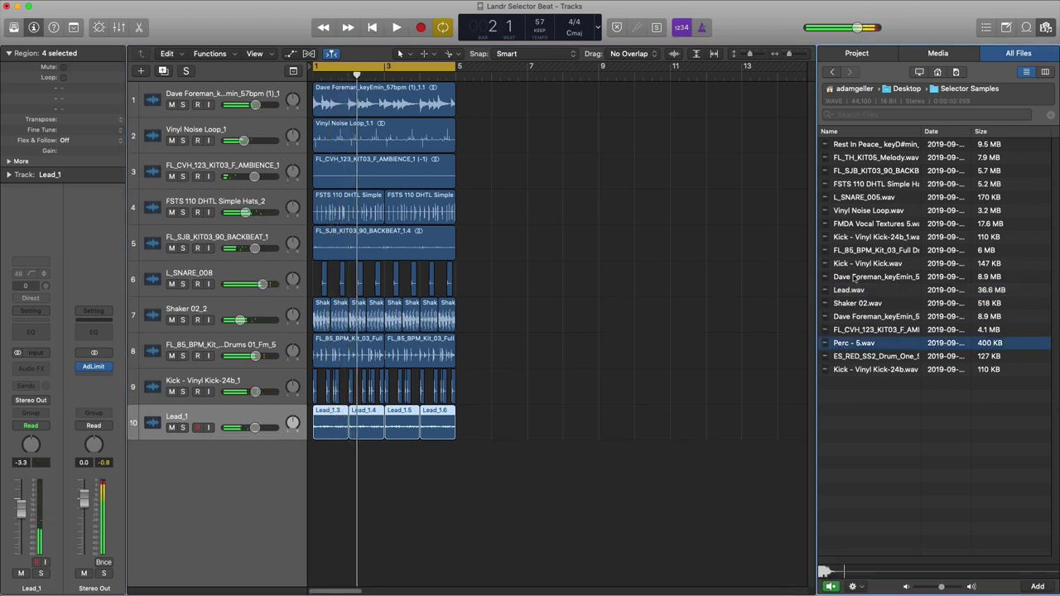
left_click(865, 146)
left_click(865, 157)
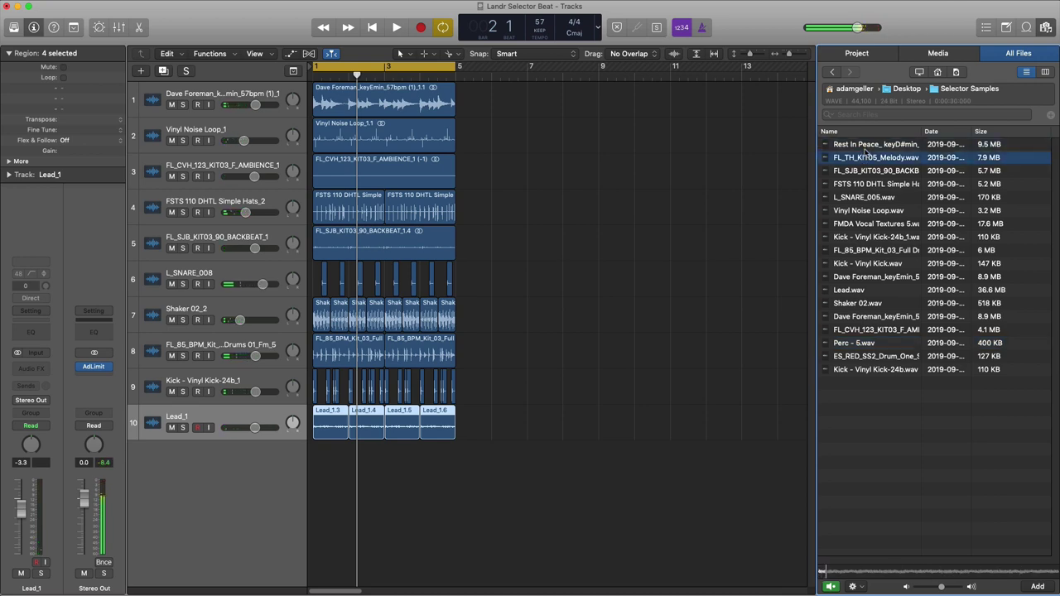
left_click(865, 148)
key("Down")
key("space")
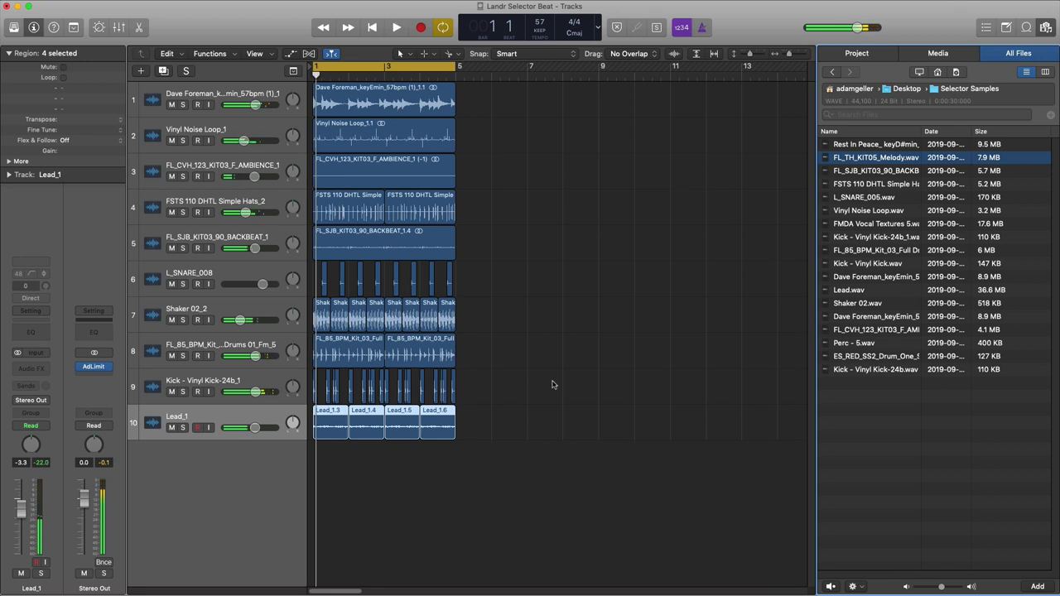
- Add Perc - 5.wav as a new percussion track at the start of the loop
left_click(885, 348)
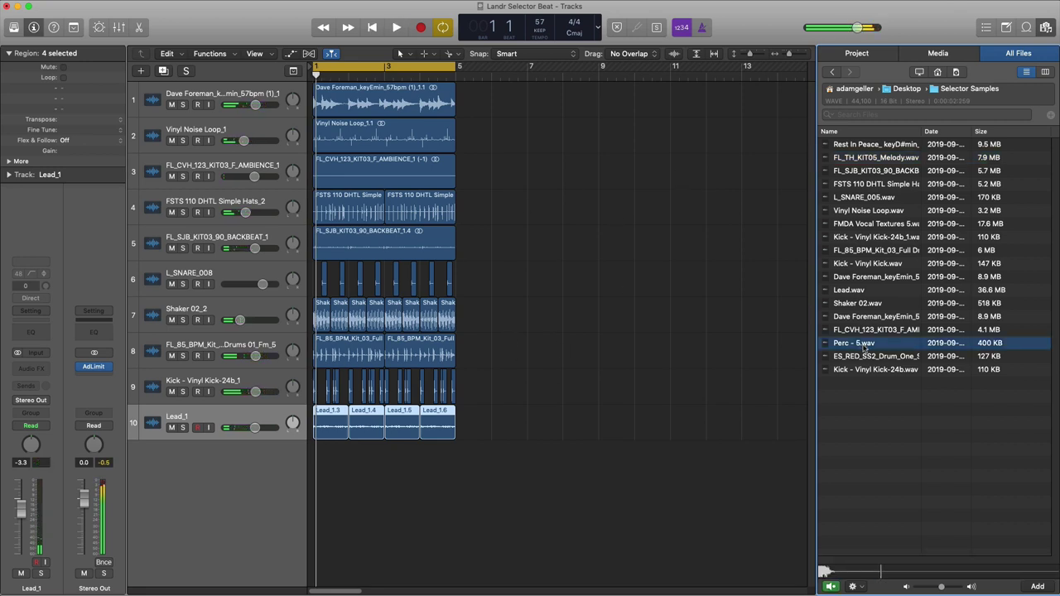
left_click_drag(864, 346, 335, 508)
key("super+Right")
key("super+Right")
key("super+Right")
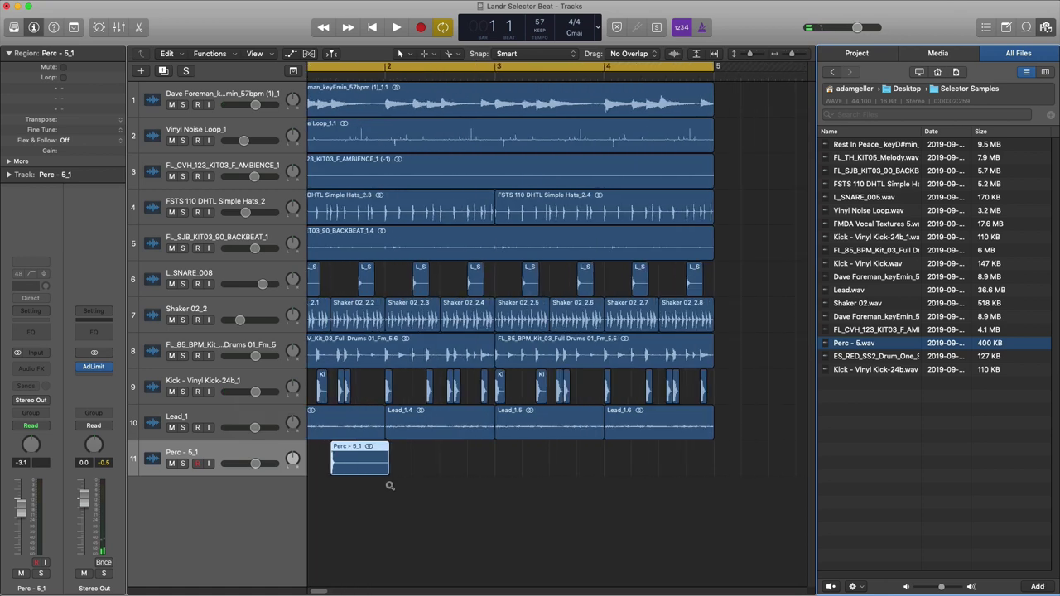
scroll(388, 489, "right", 3)
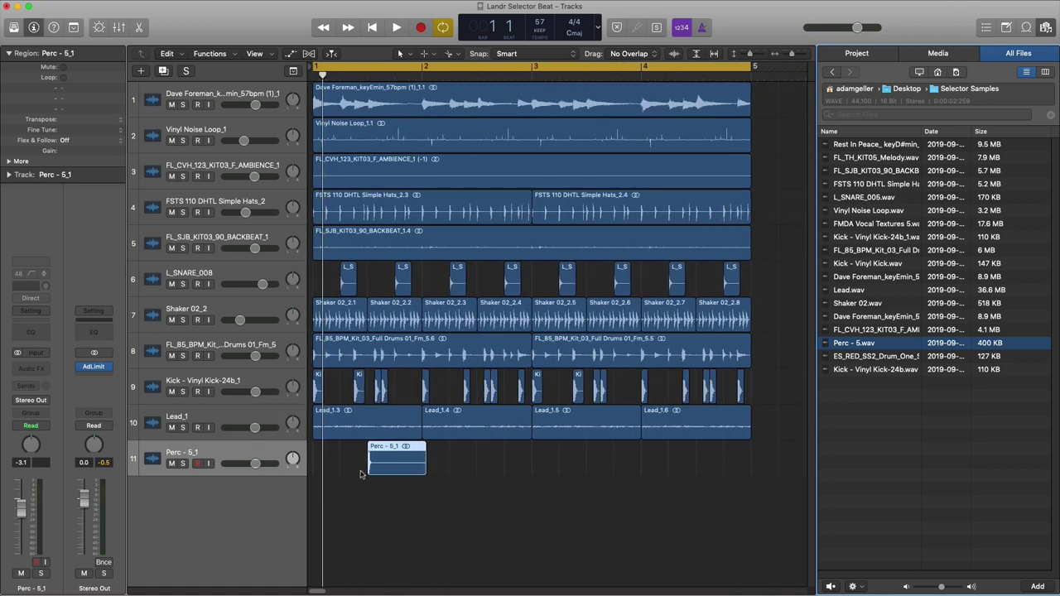
key("space")
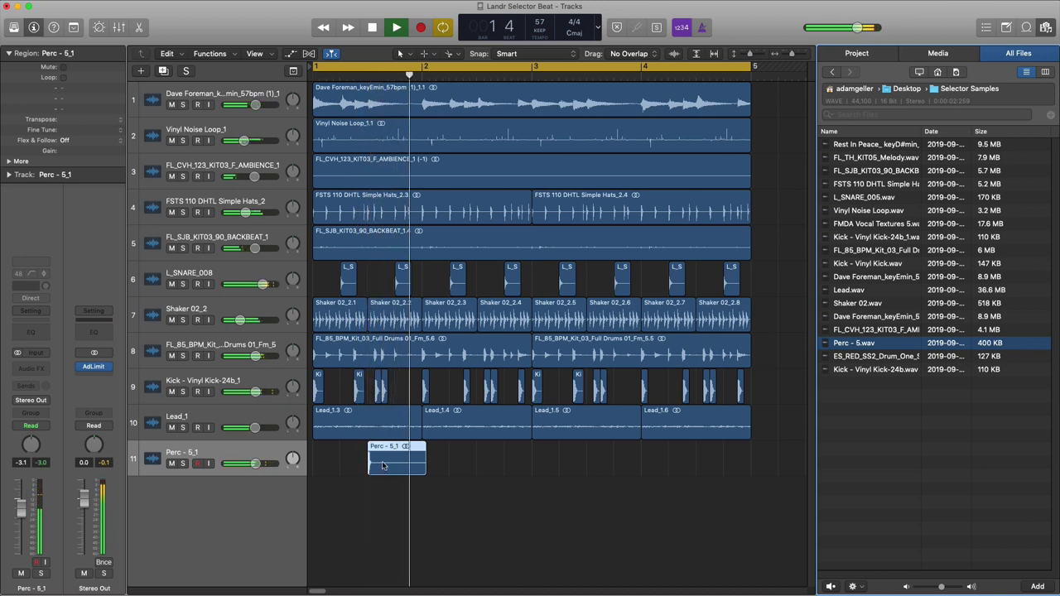
key("space")
- Shift the perc hit later in bar 1 and place a copy at bar 2 beat 3
left_click_drag(383, 464, 423, 468)
key("space")
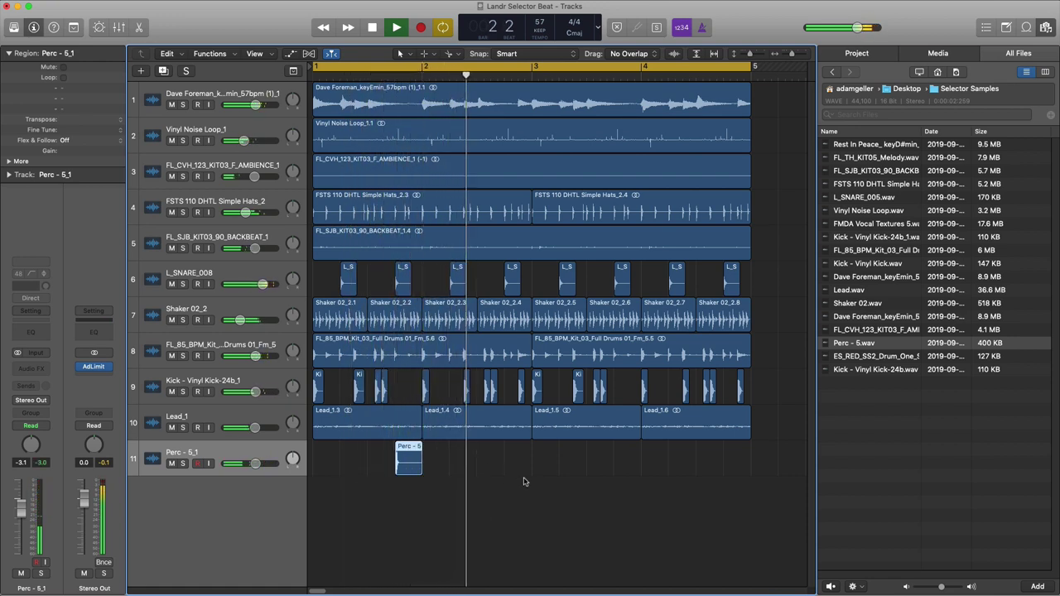
key("space")
left_click_drag(404, 451, 485, 450)
key("super+Right")
key("super+Right")
key("Return")
key("space")
key("super+Left")
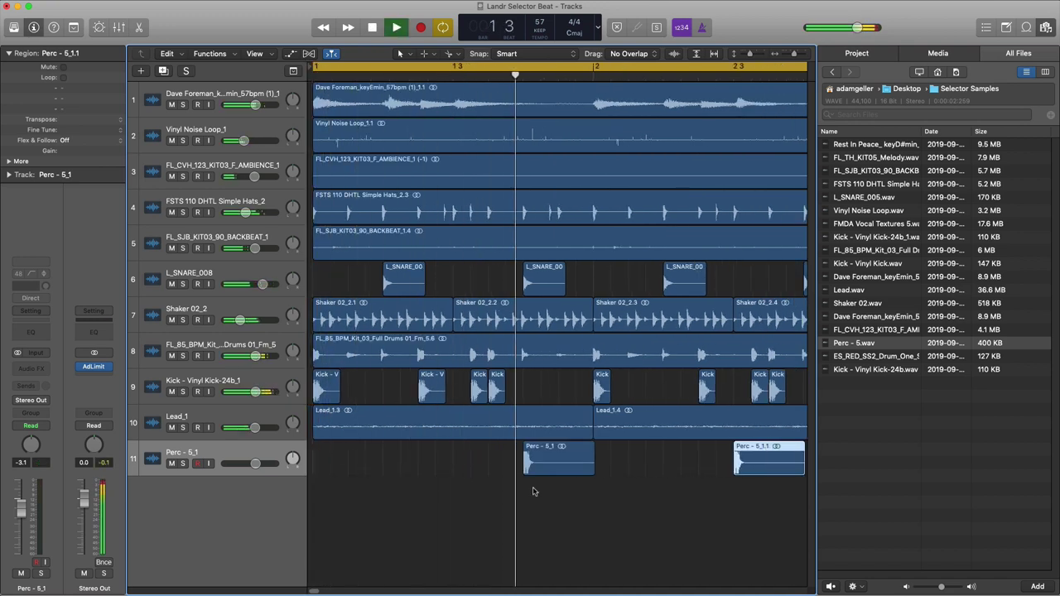
key("super+Left")
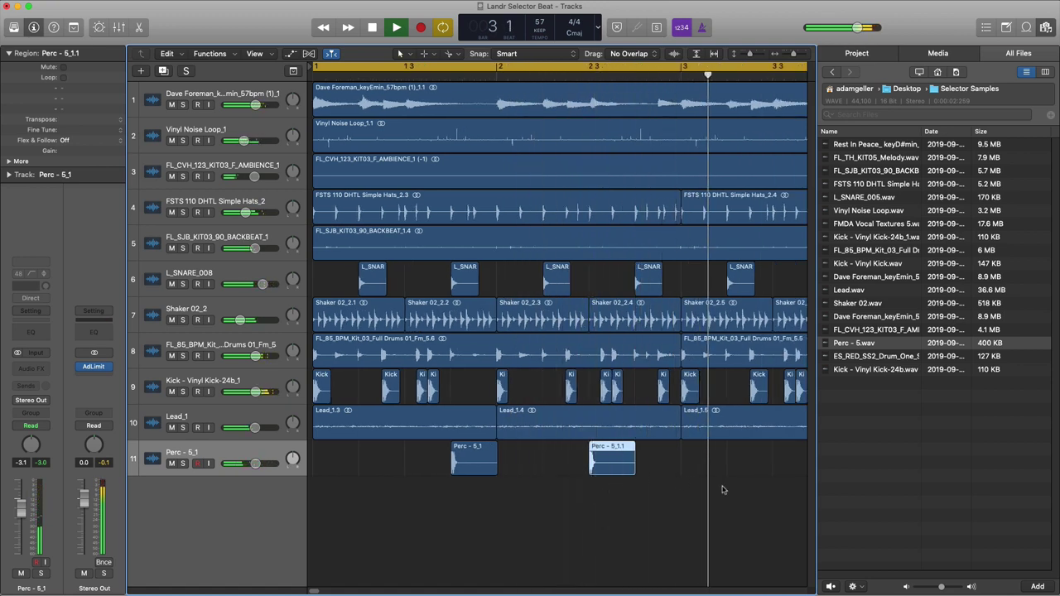
- Reset the loop range to bars 2–3 and audition it
key("super+Right")
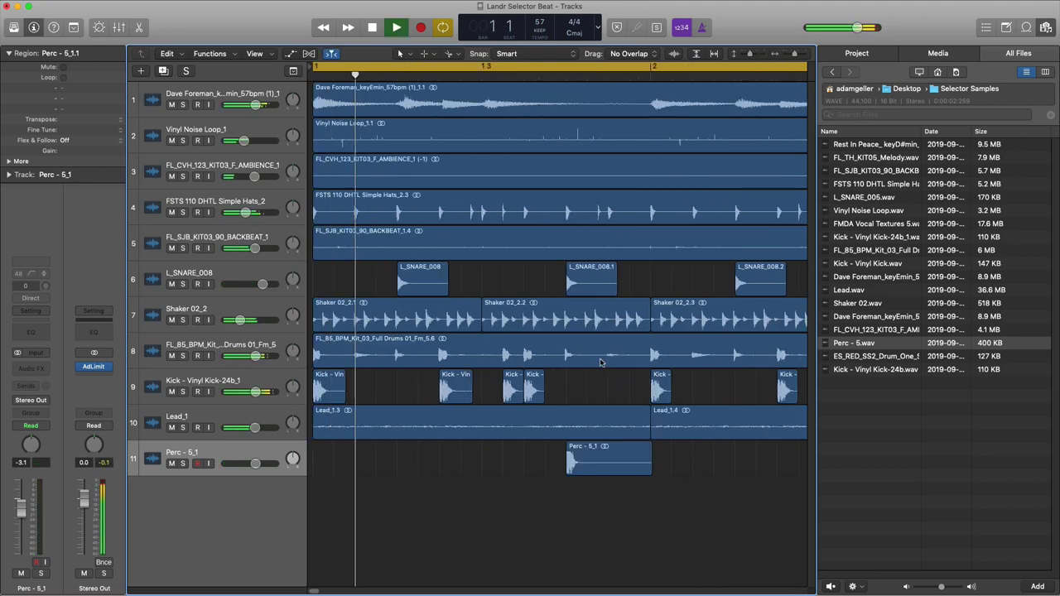
key("super+Left")
key("space")
left_click(481, 73)
left_click_drag(481, 73, 646, 73)
key("space")
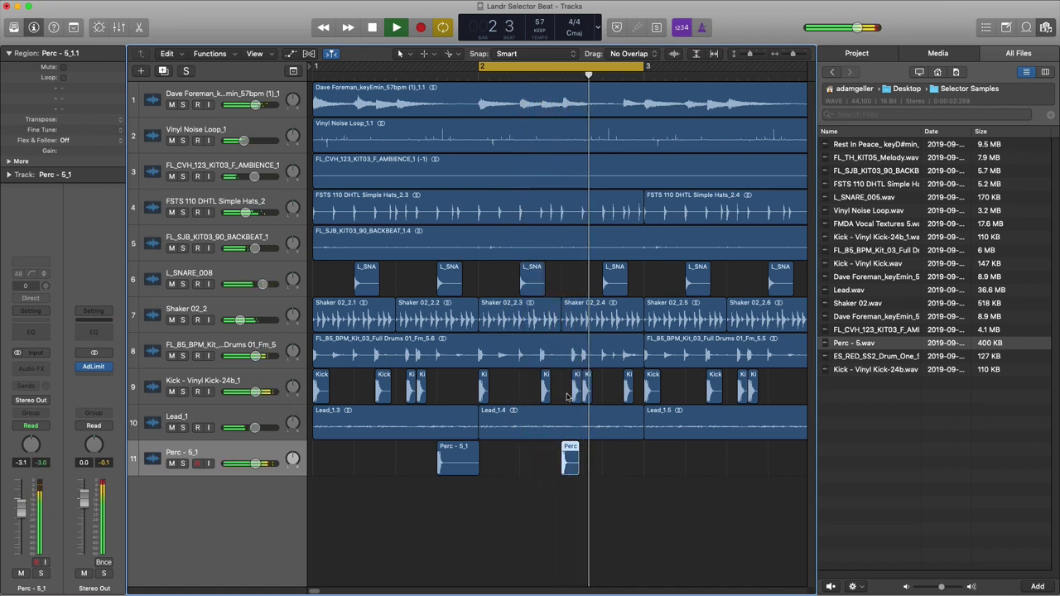
key("space")
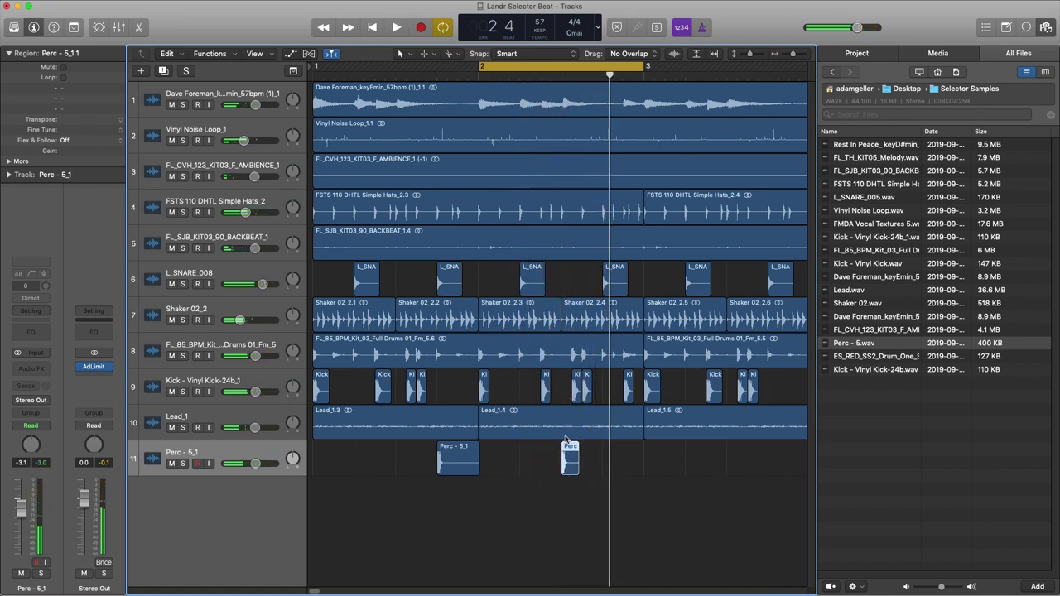
- Copy the Perc hit further right on track 11 and play it back
left_click_drag(586, 448, 607, 452)
key("space")
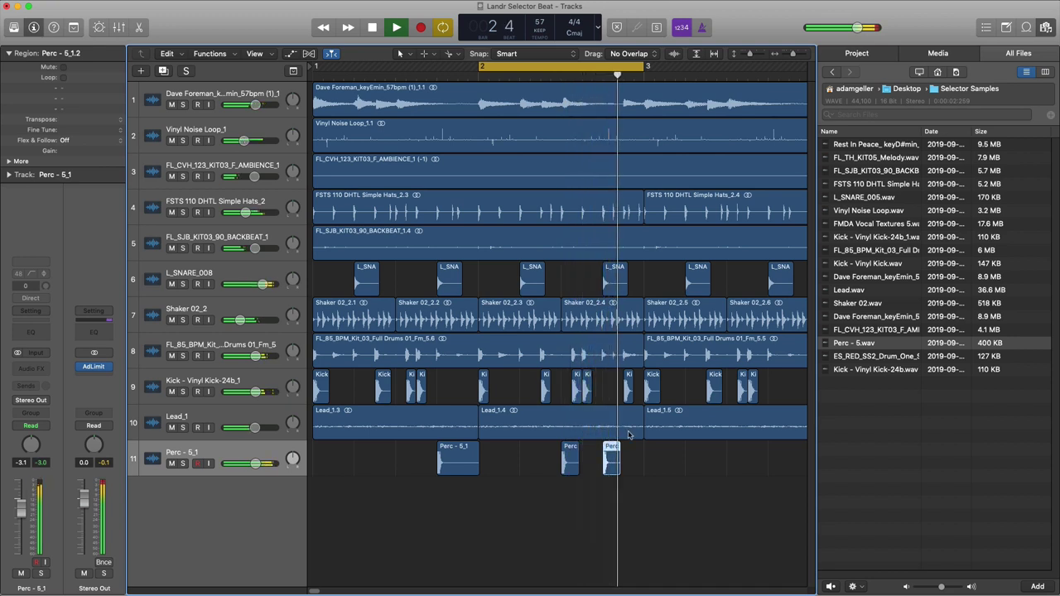
scroll(620, 435, "up", 3)
key("space")
- Add another shortened Perc hit copy and extend the loop range to bars 1–3
left_click_drag(637, 449, 685, 469)
key("space")
scroll(689, 469, "down", 3)
scroll(689, 470, "down", 5)
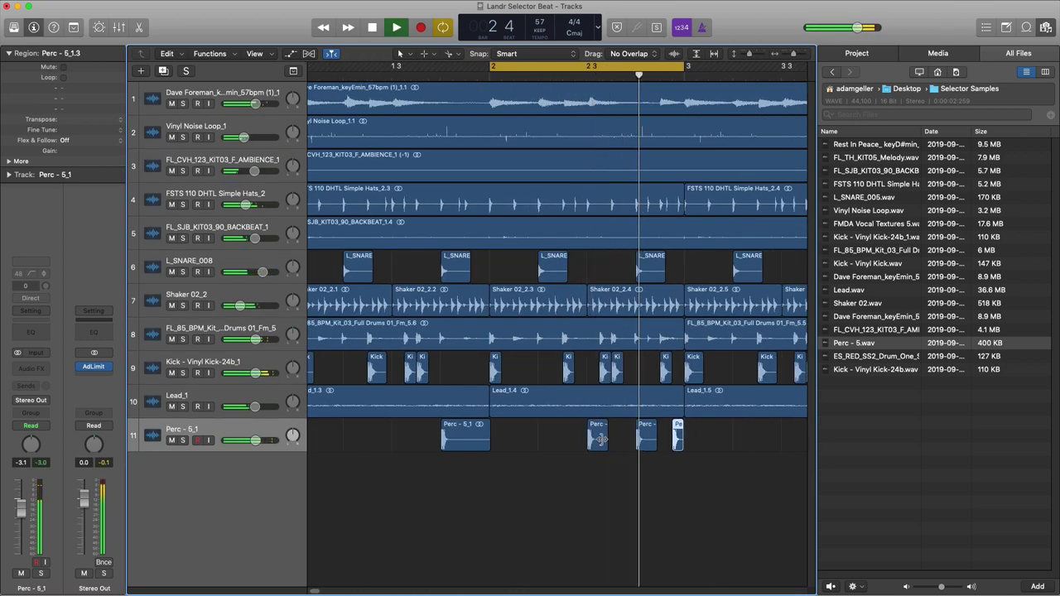
scroll(606, 431, "down", 1)
key("space")
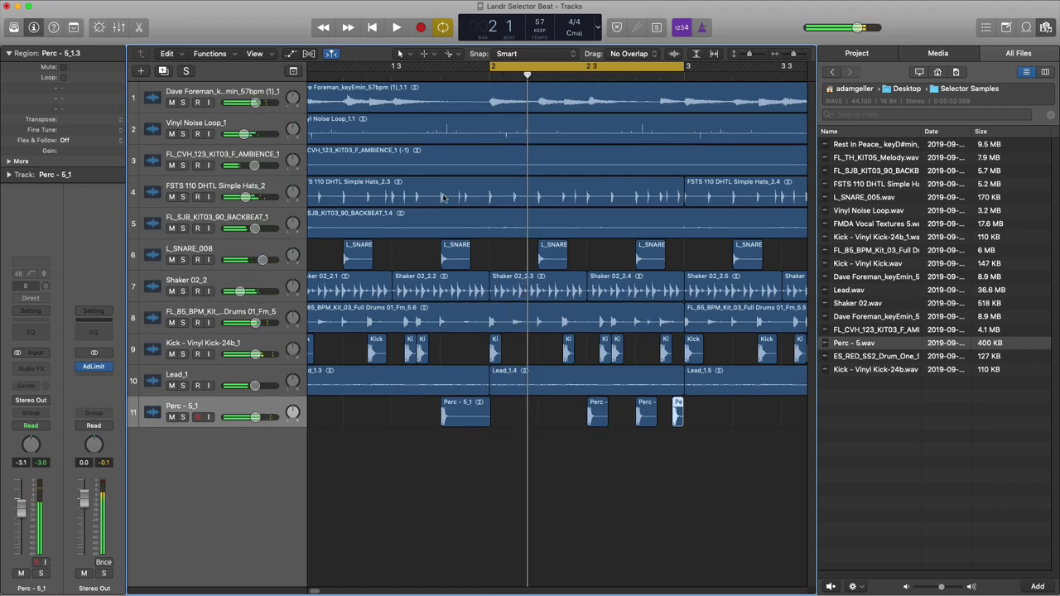
scroll(443, 210, "down", 1)
scroll(443, 210, "down", 2)
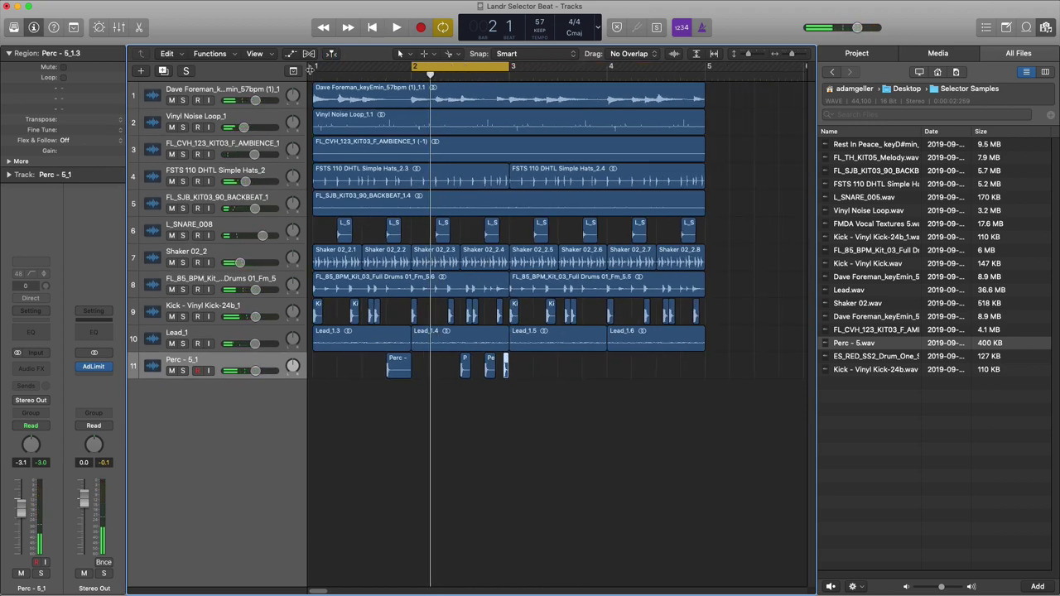
left_click_drag(315, 66, 510, 66)
- Insert a stereo Space Designer reverb on the Perc track with wet at -28 dB
left_click(50, 369)
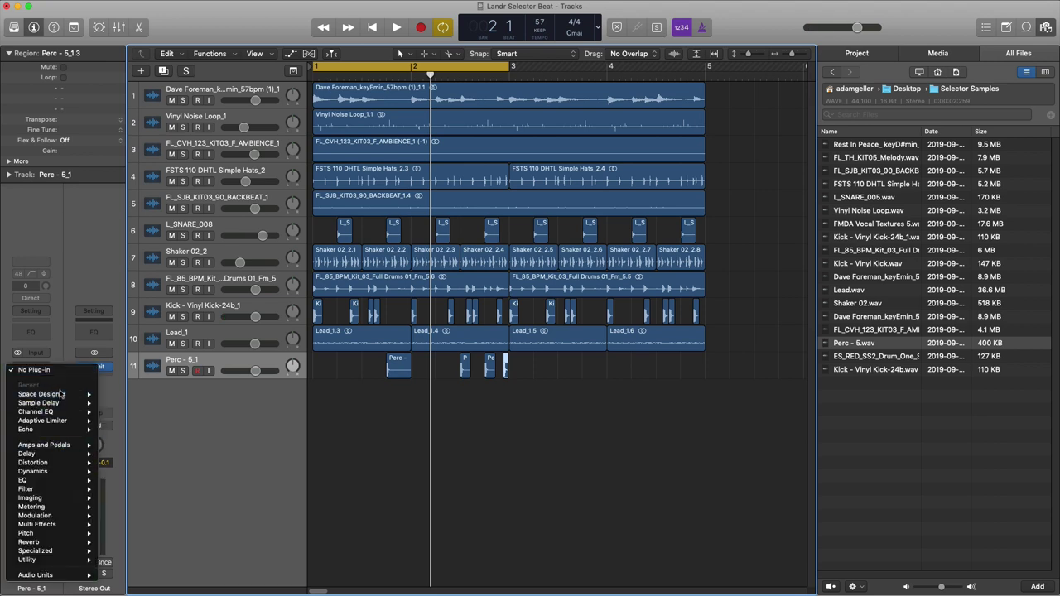
mouse_move(70, 395)
left_click(136, 397)
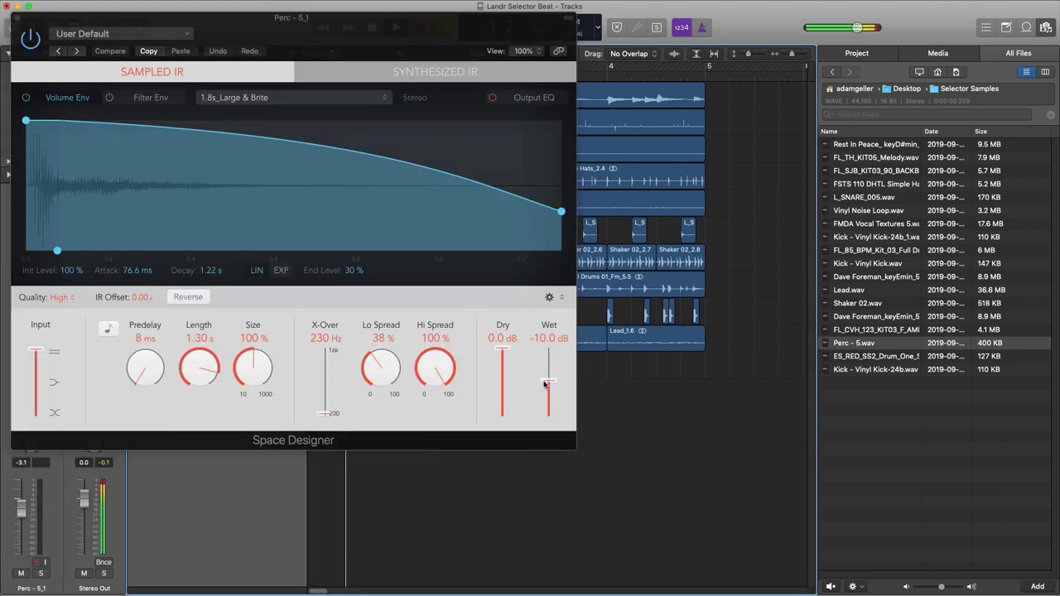
left_click_drag(545, 381, 547, 404)
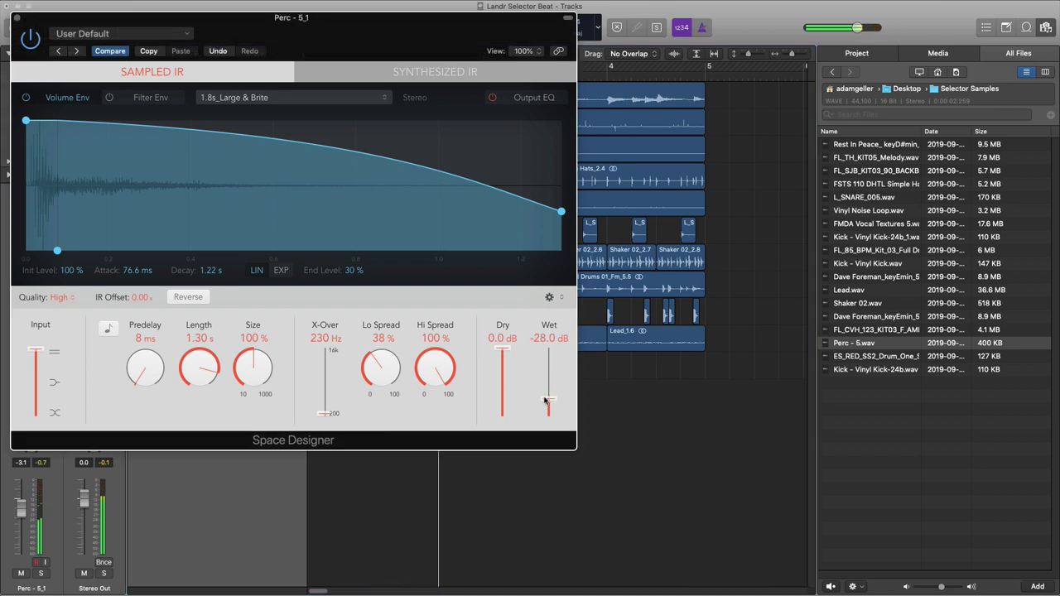
left_click(17, 18)
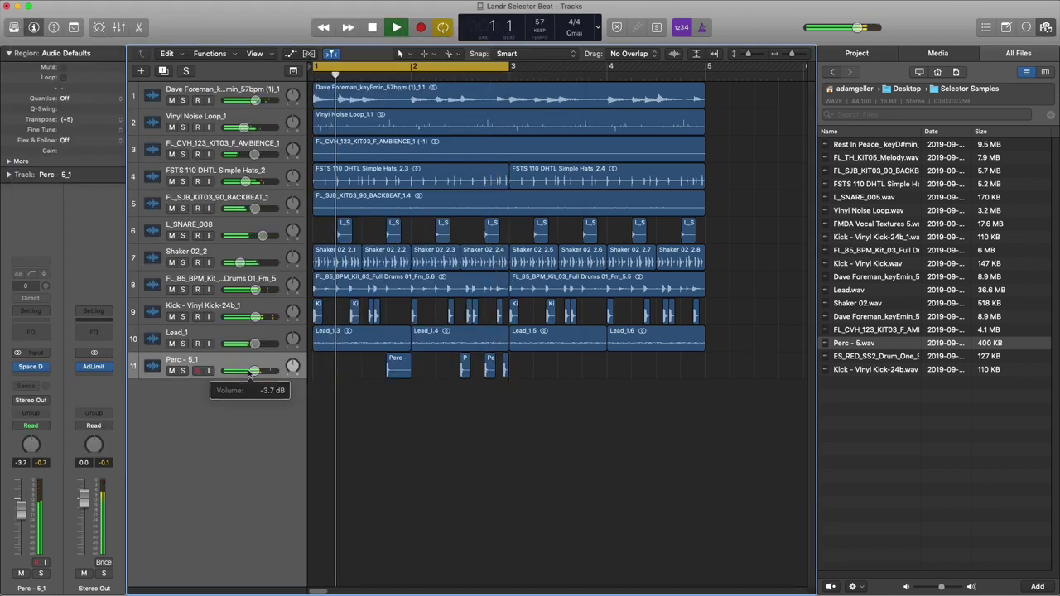
- Insert a dual mono Sample Delay in the Perc track's next effect slot
key("space")
left_click(214, 365)
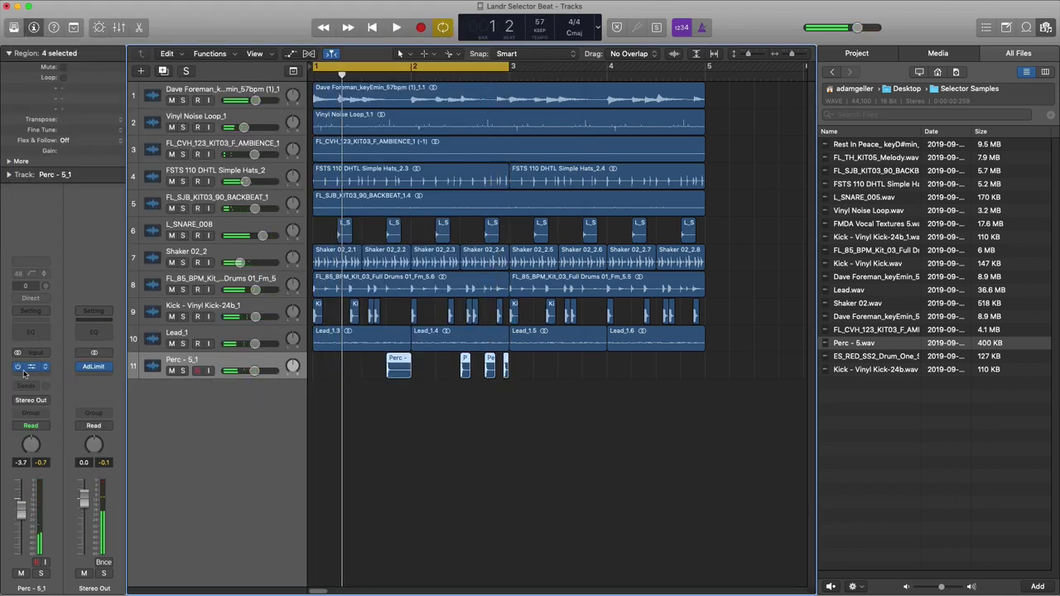
left_click(25, 374)
mouse_move(55, 409)
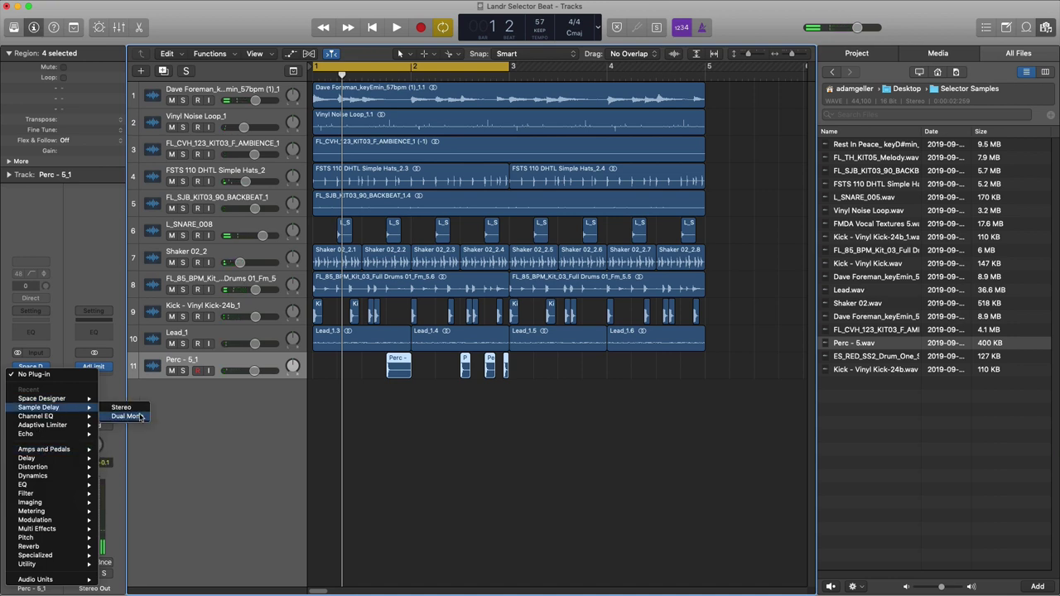
left_click(139, 416)
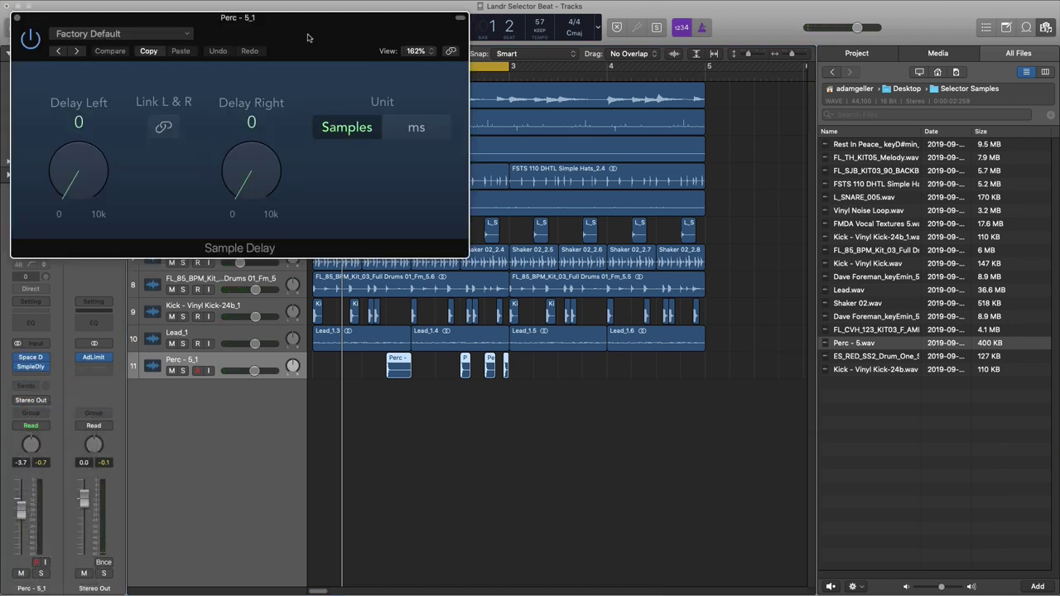
left_click(16, 18)
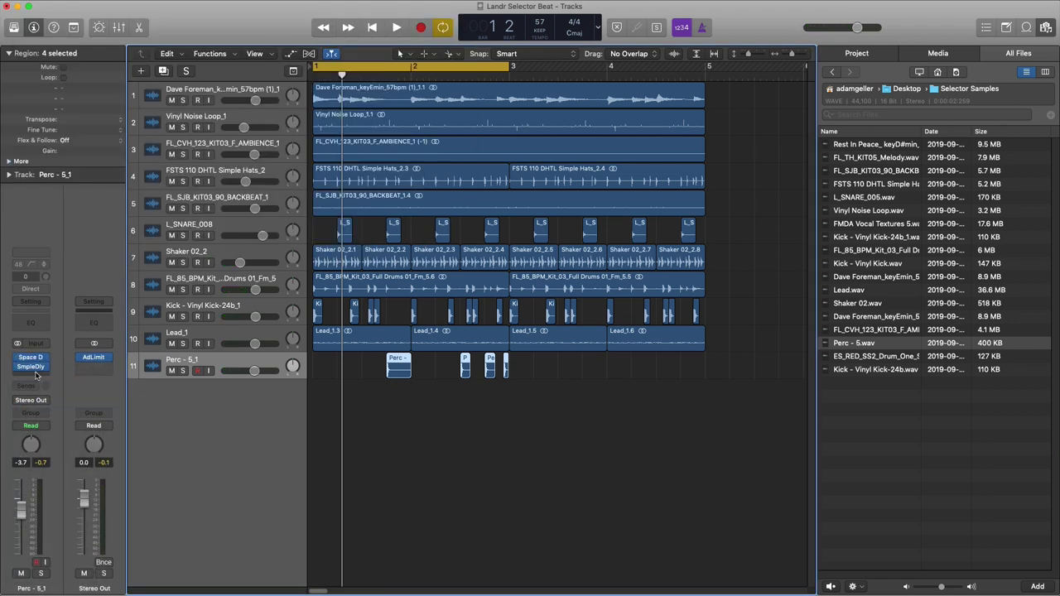
- Replace the Sample Delay with an Echo set to 100% dry and 26% wet
left_click(47, 371)
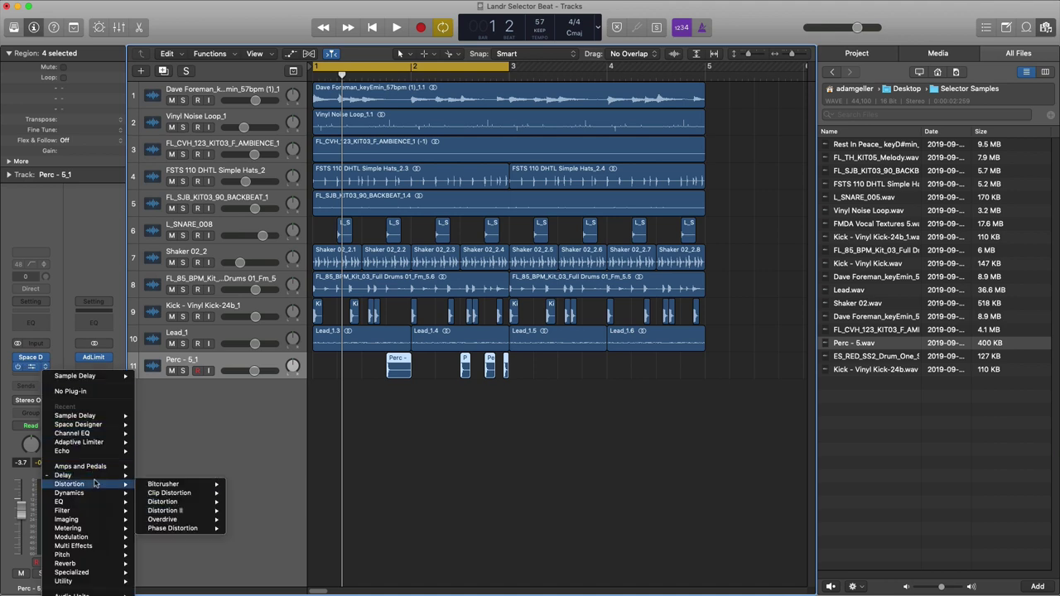
mouse_move(66, 476)
mouse_move(166, 484)
left_click(240, 487)
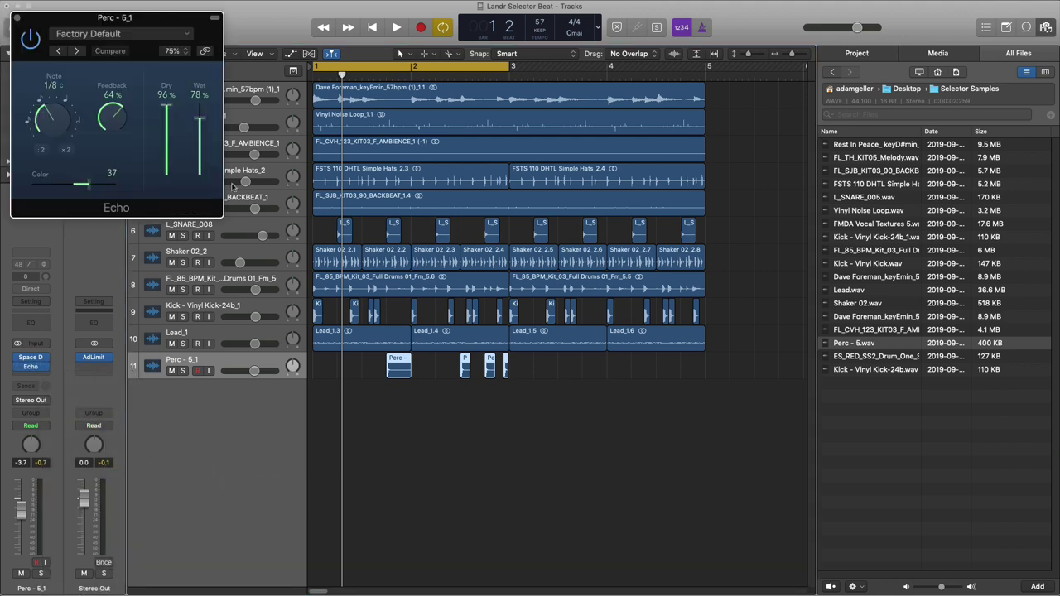
key("space")
left_click_drag(179, 18, 436, 95)
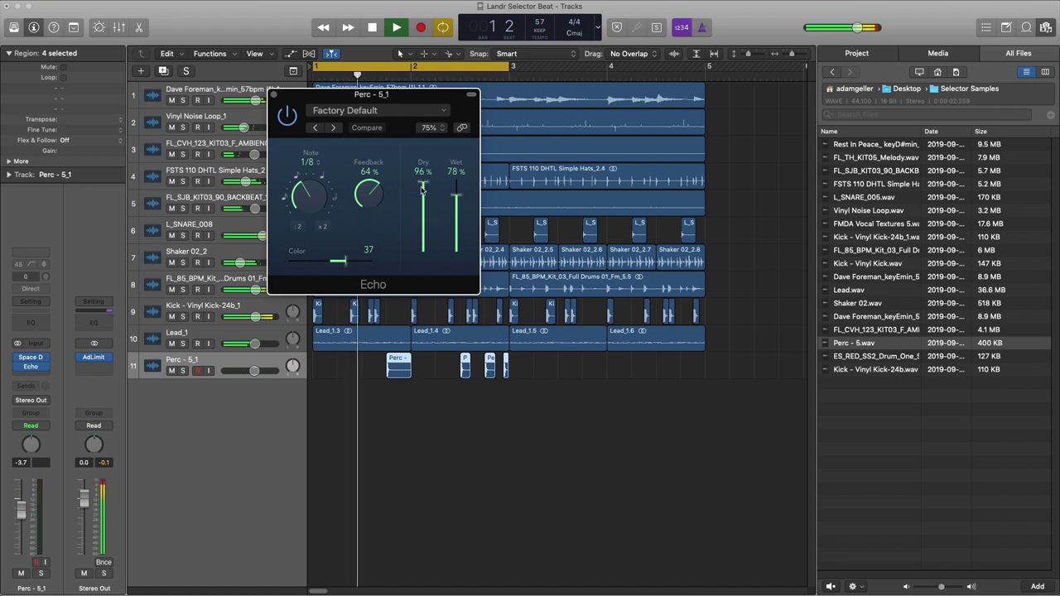
left_click_drag(423, 204, 455, 237)
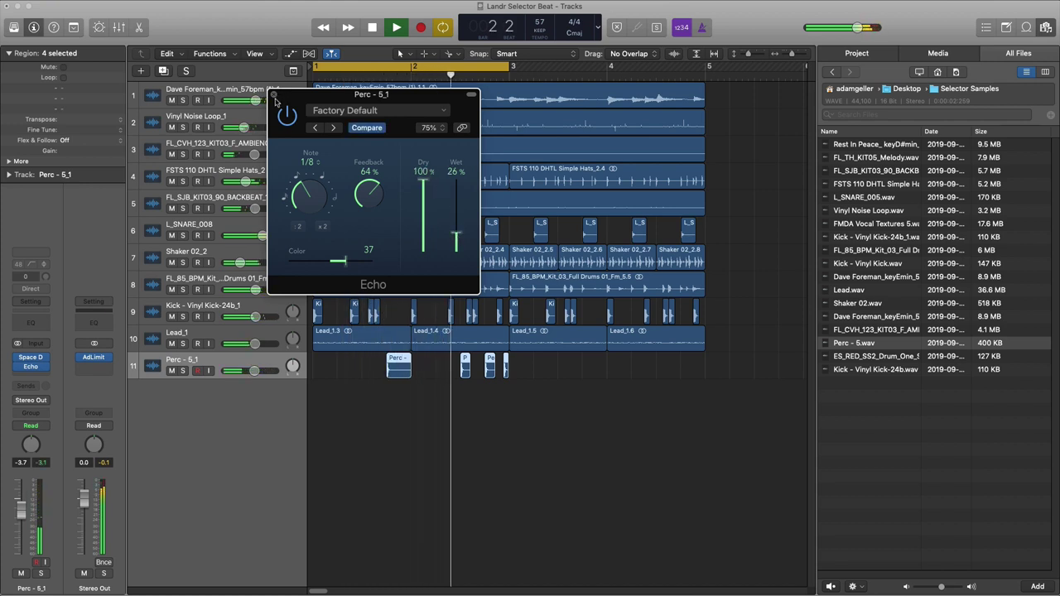
key("super+w")
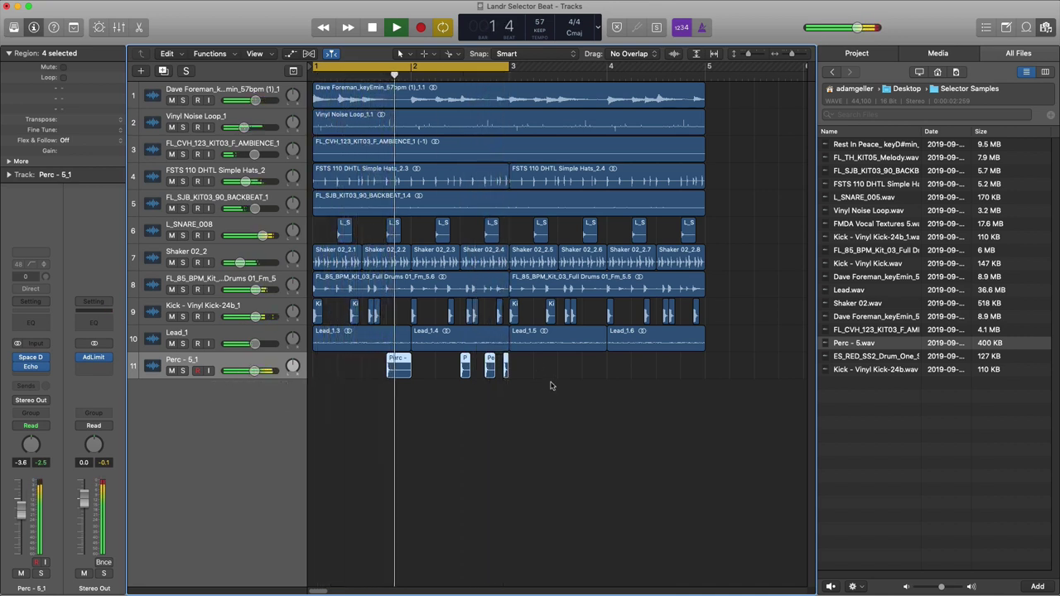
- Set the loop range to bars 1–5 and zoom out over the arrangement
key("space")
left_click_drag(551, 385, 593, 368)
left_click_drag(343, 70, 703, 102)
left_click(638, 181, "ctrl+alt")
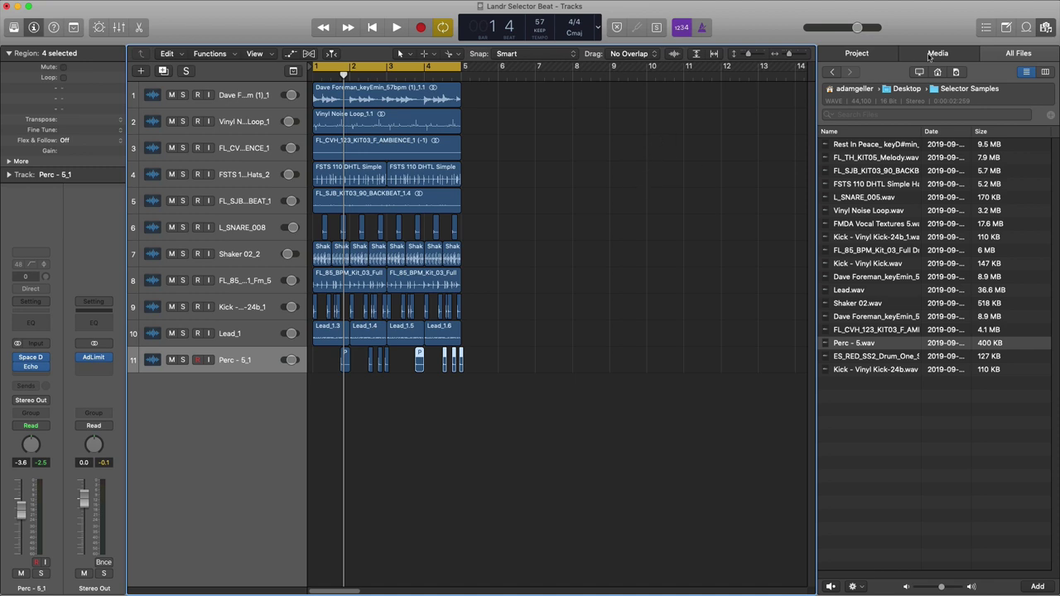
- Hide the file browser so the tracks fill the window
left_click(1045, 27)
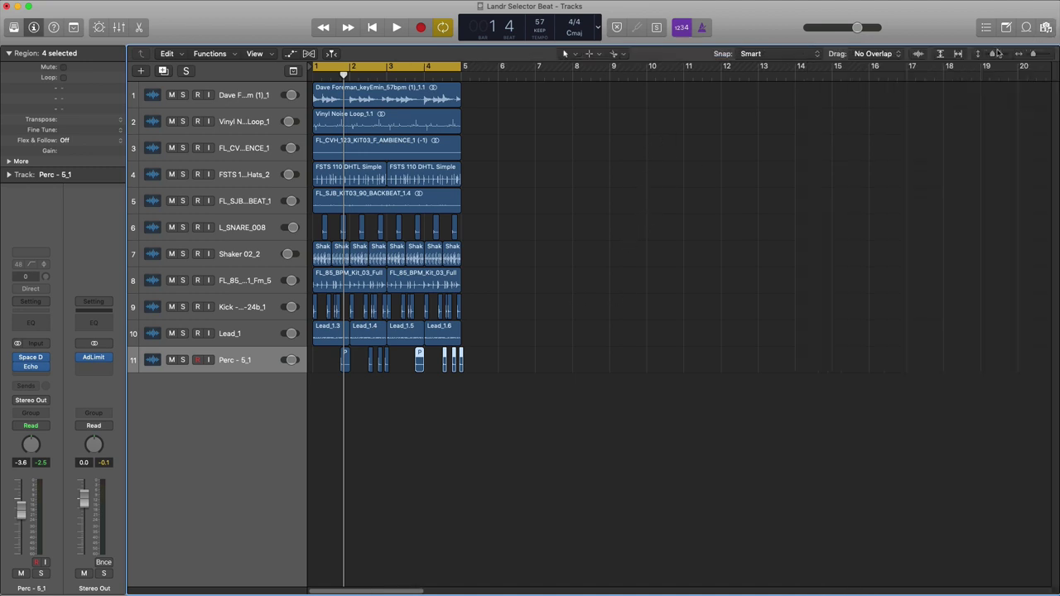
left_click(1046, 27)
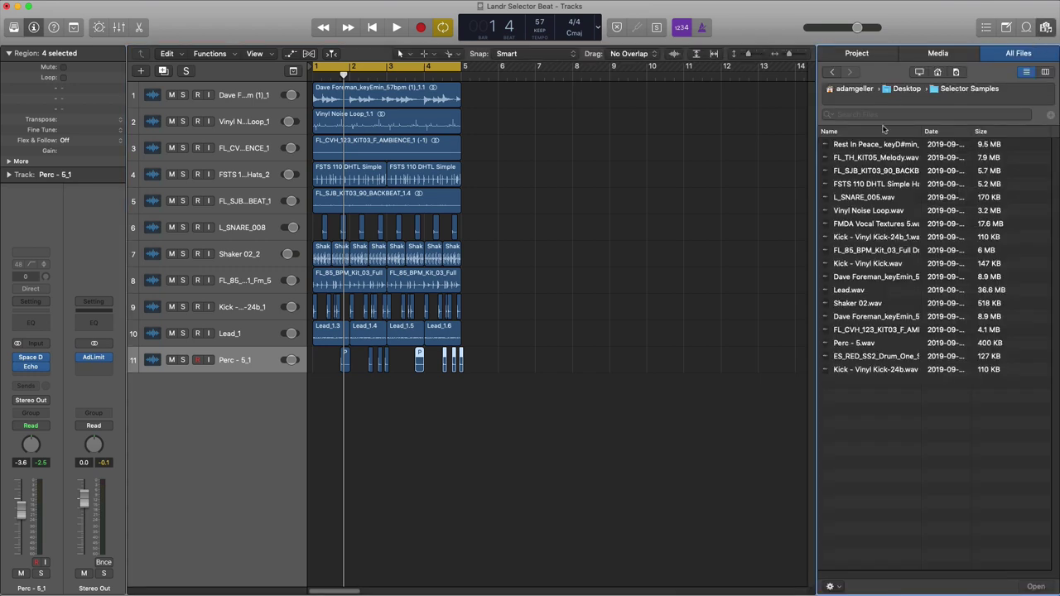
left_click(1045, 27)
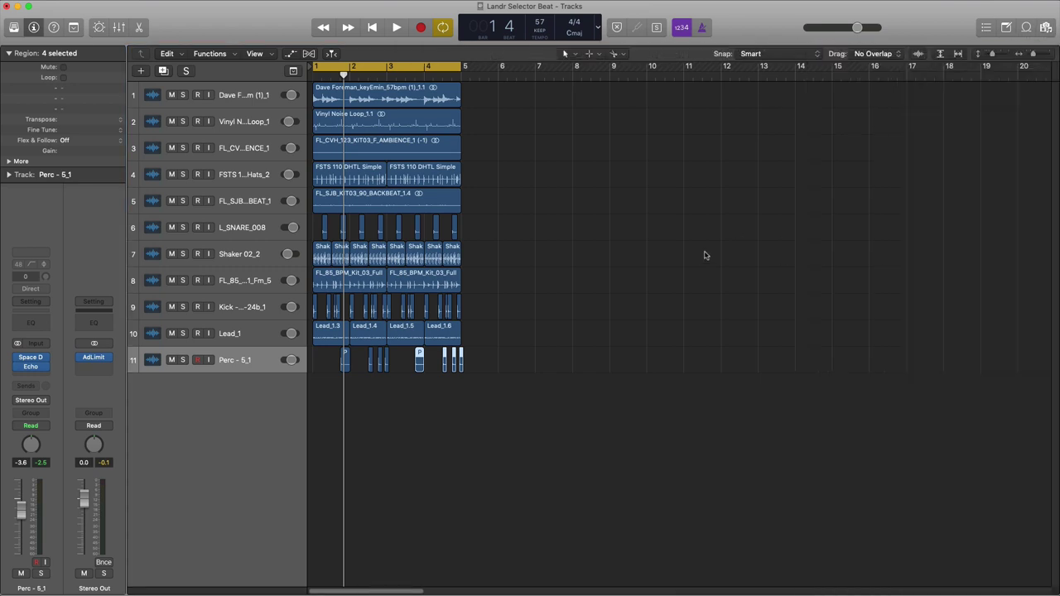
scroll(700, 257, "up", 5)
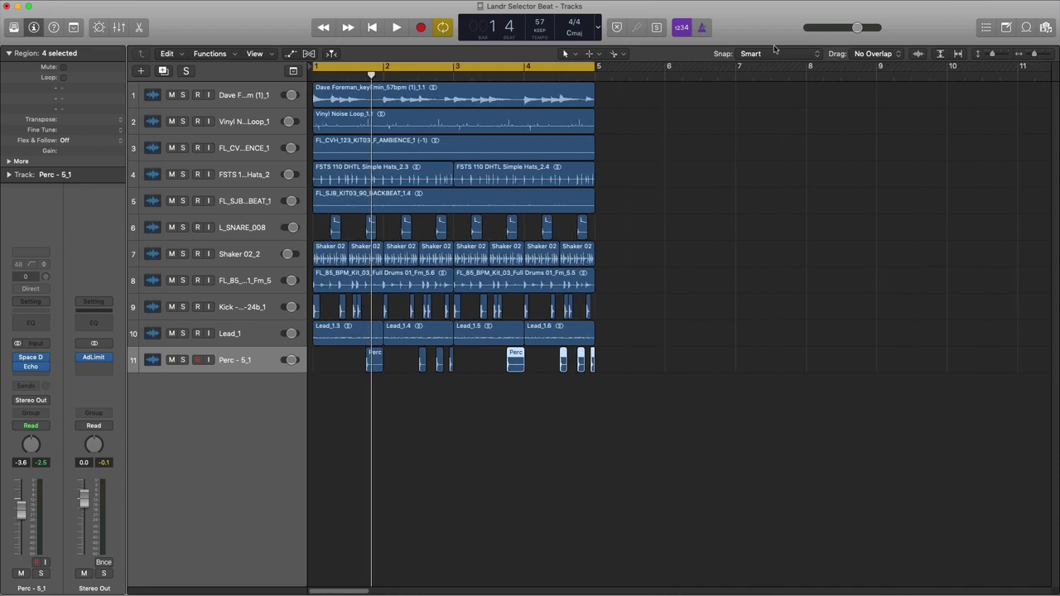
key("space")
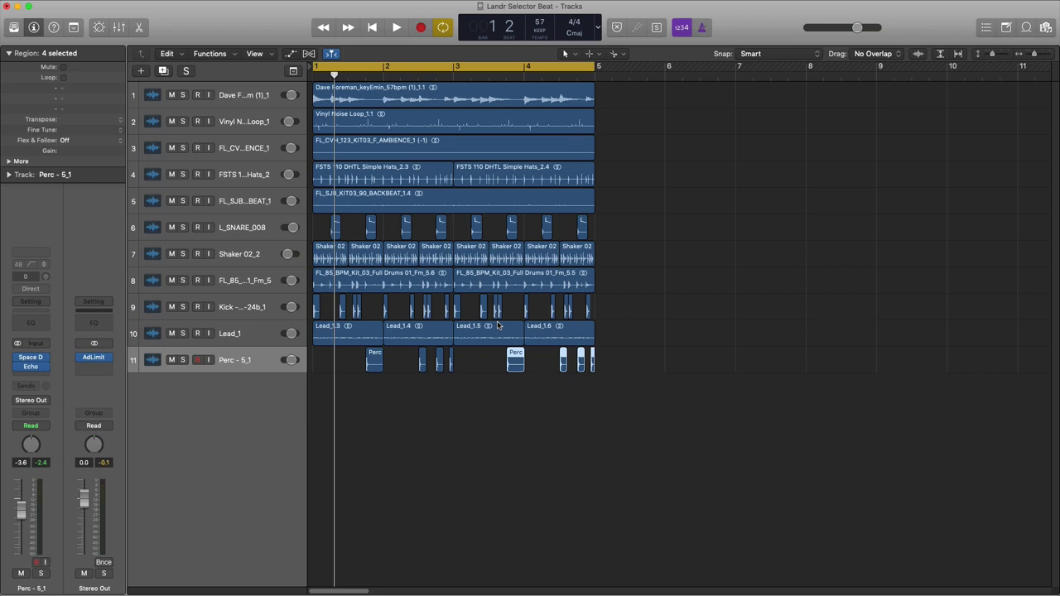
left_click(660, 123)
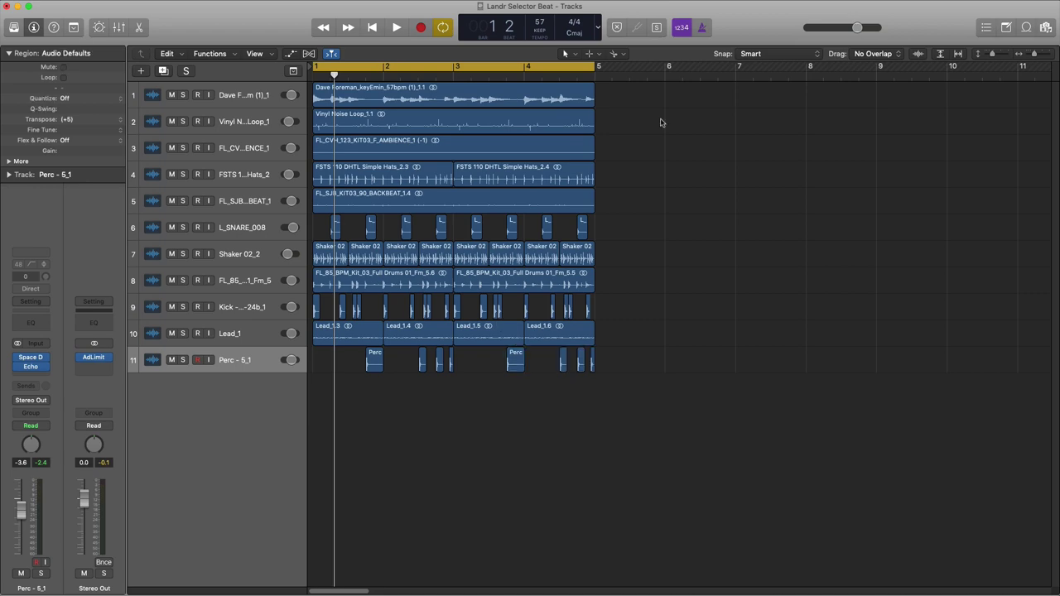